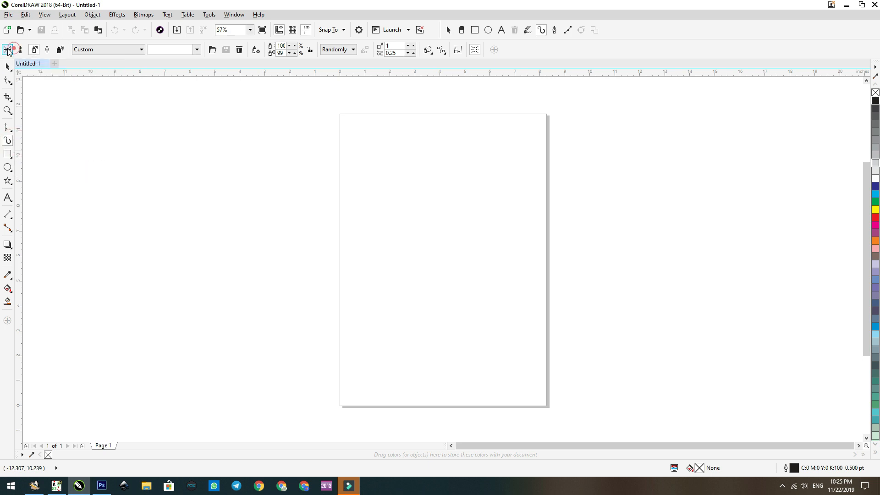
# - Look through the Artistic Media modes Preset, Brush, Sprayer, Calligraphic and the pressure-style pen, and return to Preset mode
pyautogui.click(7, 50)
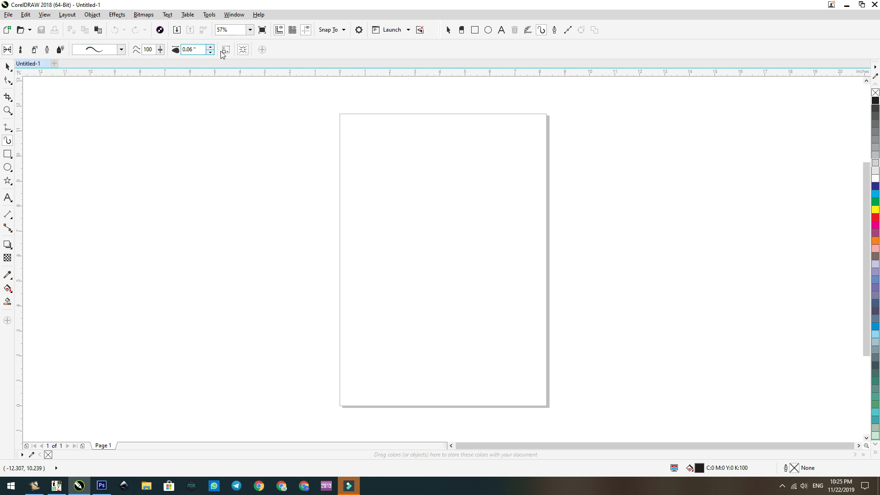
pyautogui.click(21, 50)
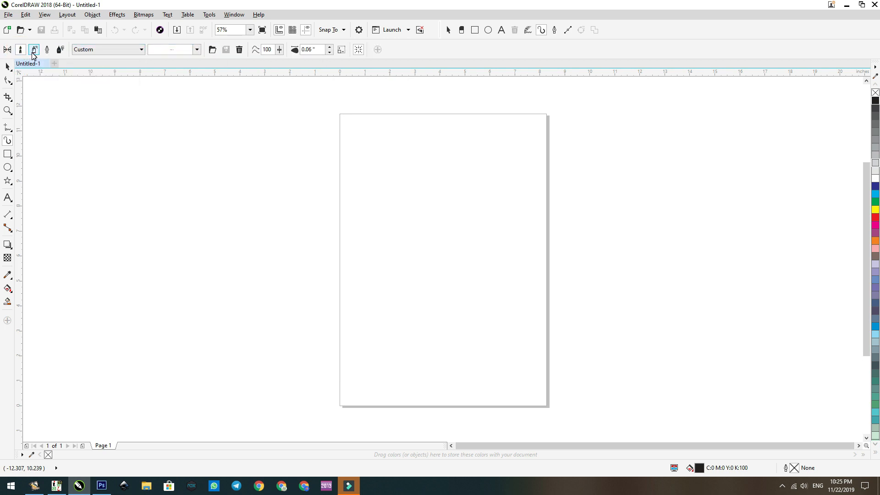
pyautogui.click(34, 50)
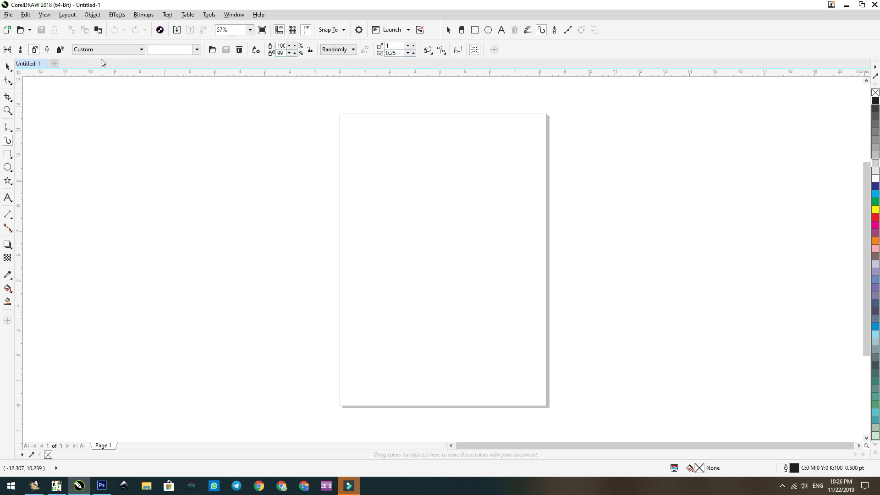
pyautogui.click(45, 52)
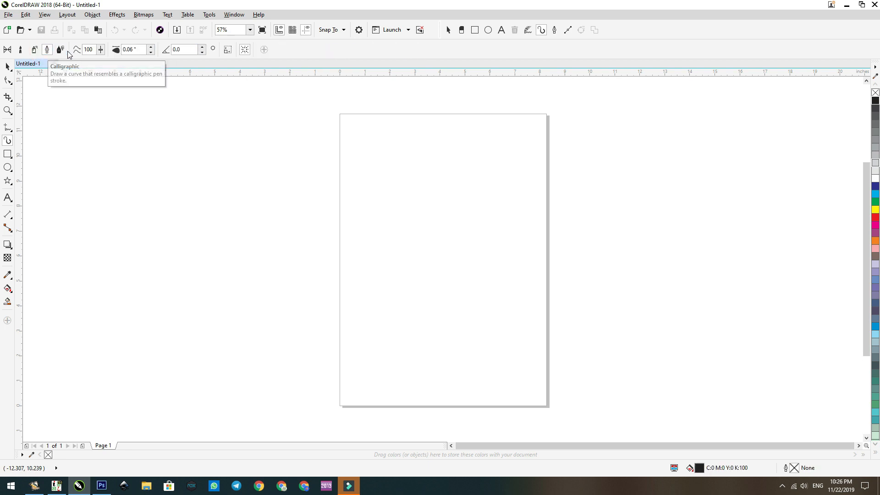
pyautogui.click(60, 50)
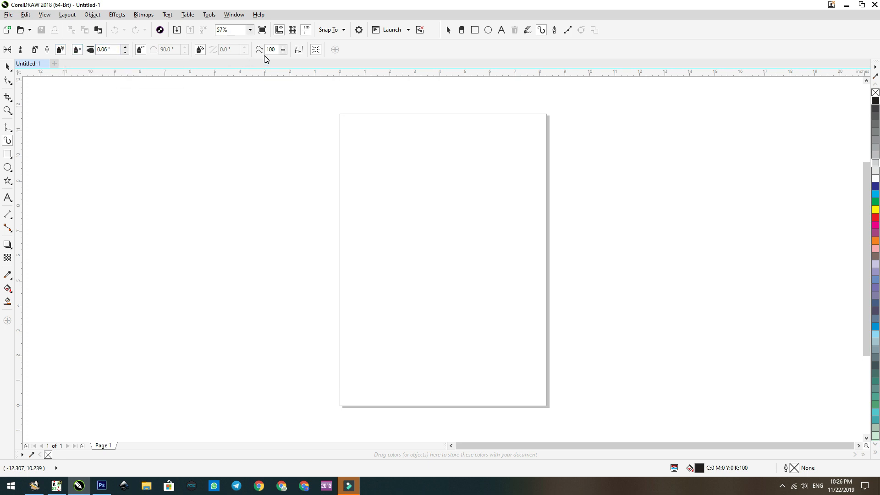
pyautogui.click(9, 51)
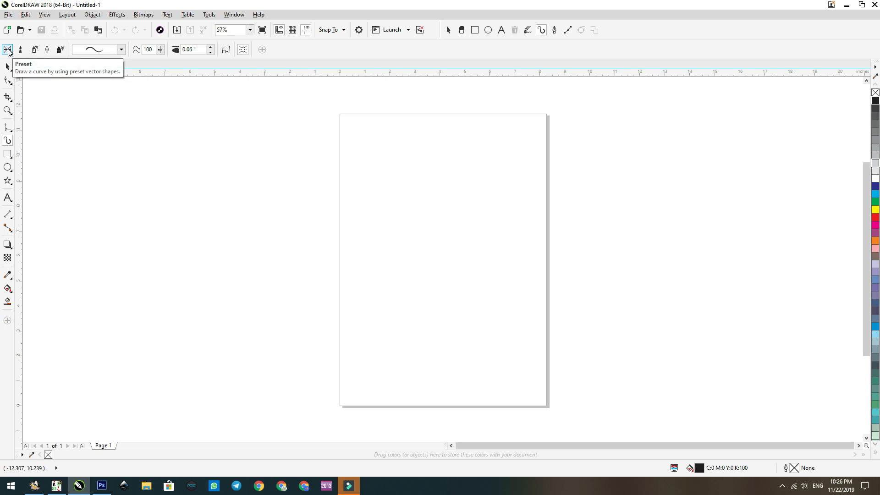
# - Choose the first preset stroke and draw a hooked curve on the page that sweeps down to a tapered lower-left end
pyautogui.click(121, 50)
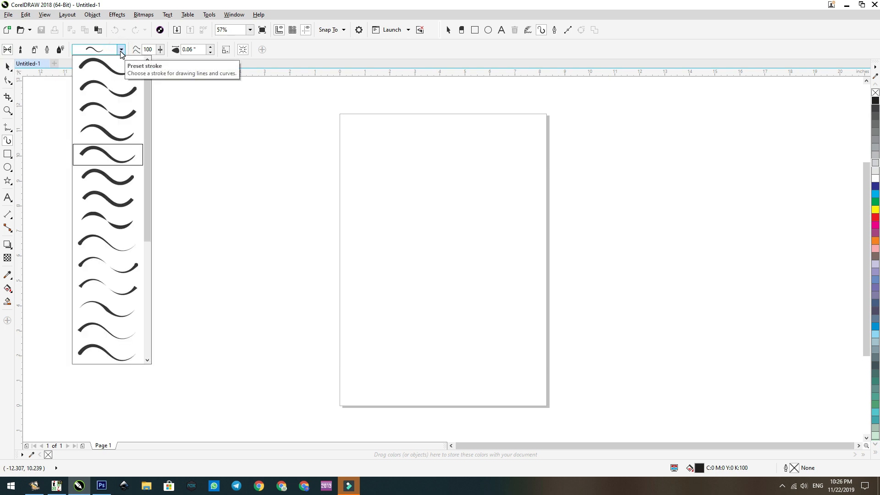
pyautogui.moveTo(149, 113)
pyautogui.mouseDown()
pyautogui.moveTo(144, 210)
pyautogui.moveTo(155, 260)
pyautogui.moveTo(153, 102)
pyautogui.mouseUp()
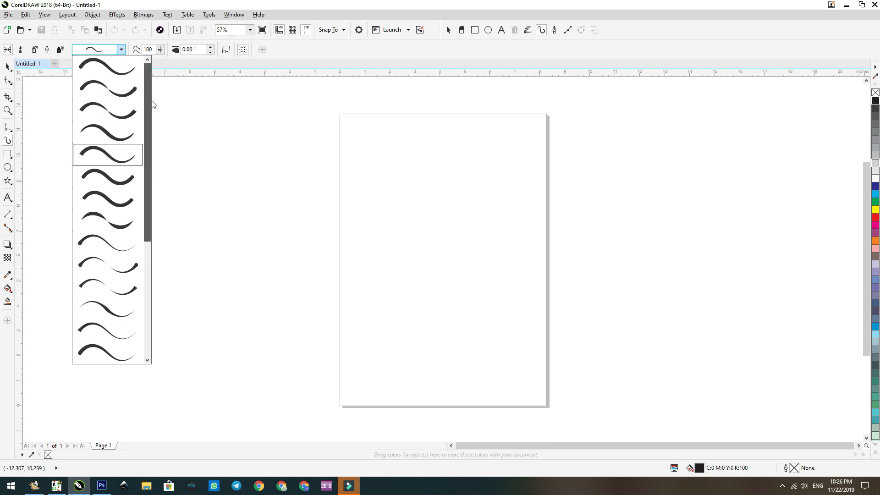
pyautogui.moveTo(124, 82)
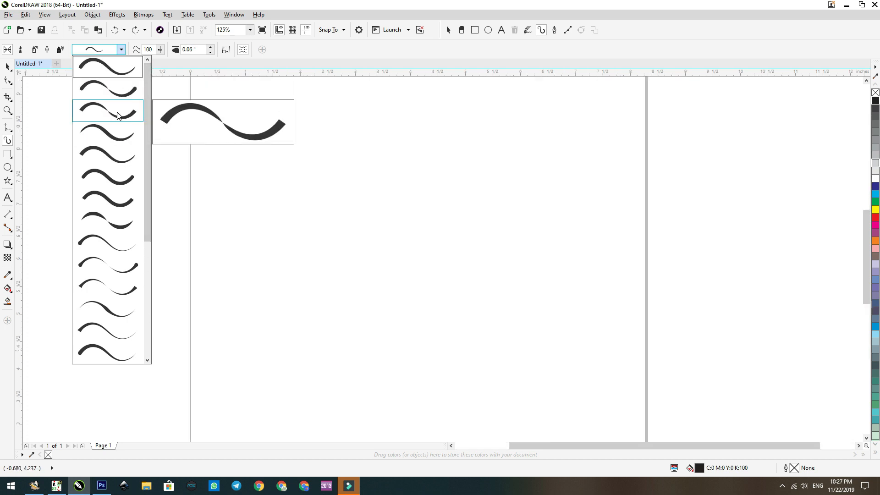
pyautogui.click(107, 72)
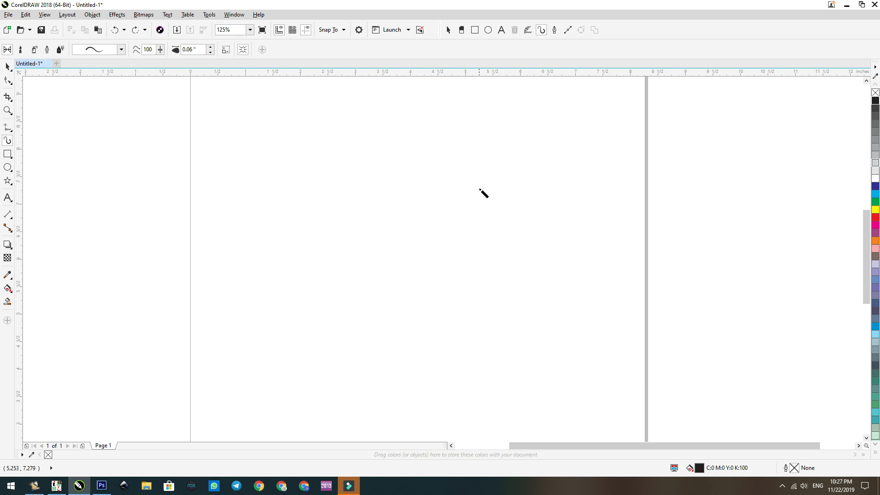
pyautogui.moveTo(493, 200)
pyautogui.mouseDown()
pyautogui.moveTo(519, 182)
pyautogui.moveTo(495, 161)
pyautogui.moveTo(477, 172)
pyautogui.moveTo(441, 227)
pyautogui.moveTo(399, 253)
pyautogui.mouseUp()
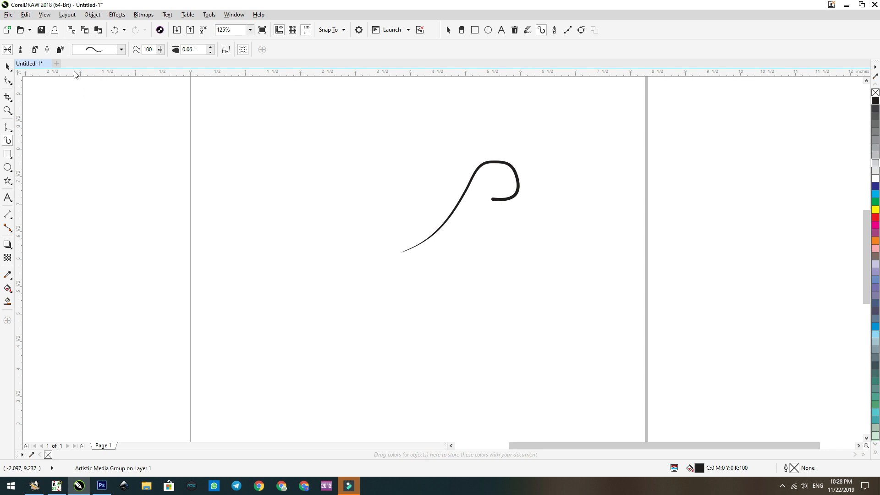
# - Set freehand smoothing to 0 and draw a diagonal preset stroke beside the hooked curve on its left
pyautogui.click(108, 54)
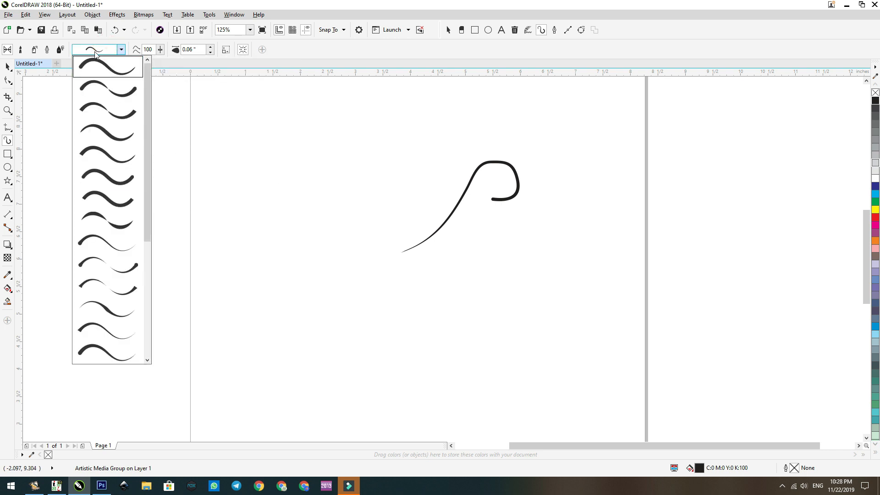
pyautogui.click(95, 52)
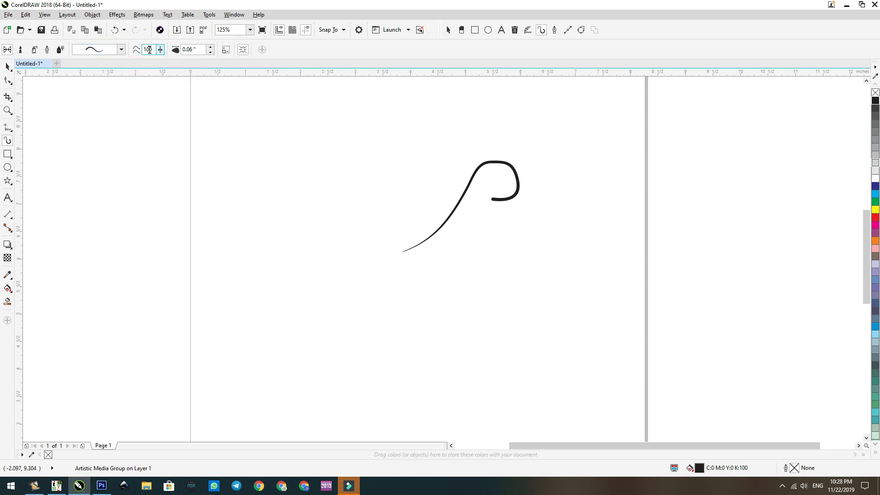
pyautogui.hotkey('ctrl', 'z')
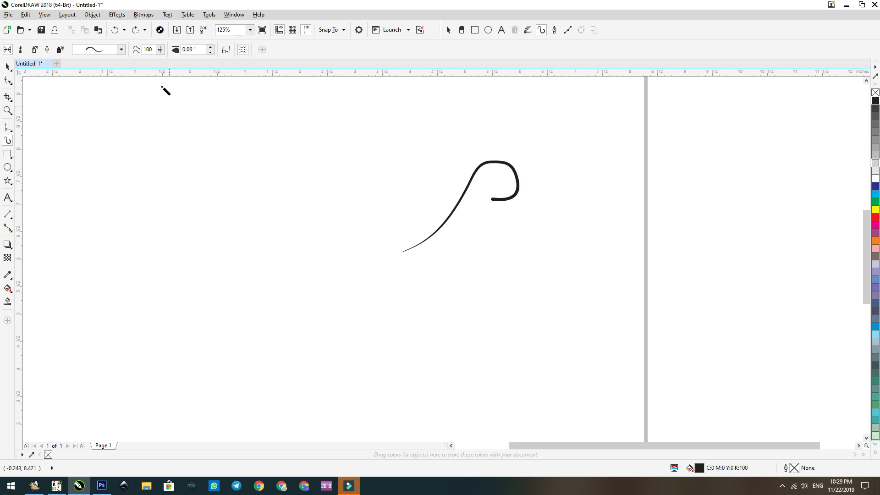
pyautogui.click(160, 56)
pyautogui.moveTo(160, 53); pyautogui.dragTo(109, 61)
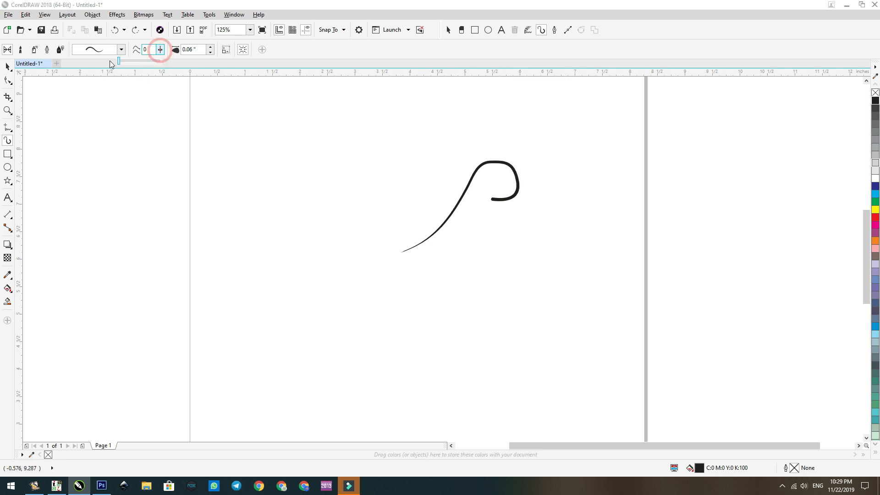
pyautogui.moveTo(408, 133); pyautogui.dragTo(315, 237)
# - Set freehand smoothing to 100 and draw a second diagonal stroke parallel to the first, just to its left
pyautogui.click(160, 49)
pyautogui.moveTo(160, 56); pyautogui.dragTo(201, 55)
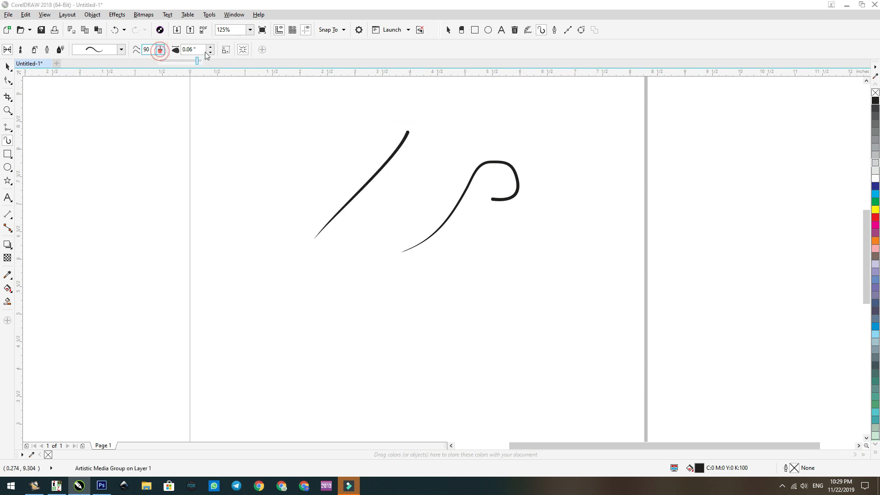
pyautogui.moveTo(382, 124)
pyautogui.mouseDown()
pyautogui.moveTo(348, 181)
pyautogui.moveTo(300, 227)
pyautogui.mouseUp()
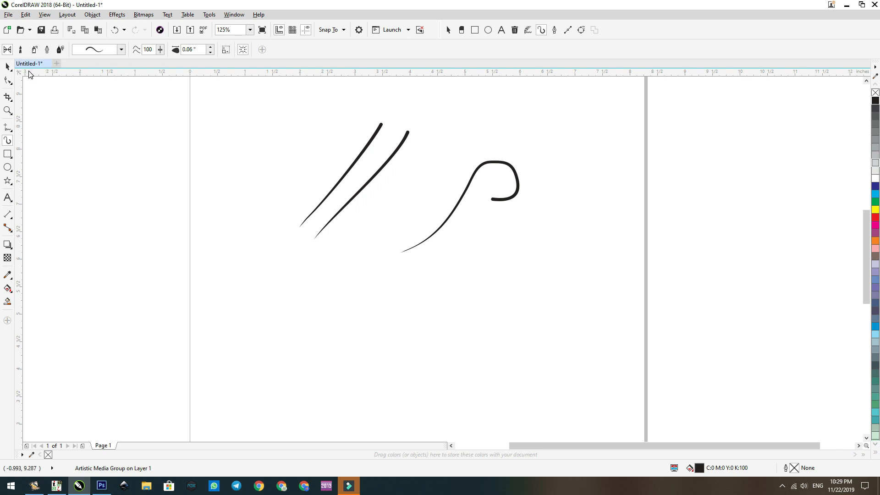
# - Examine the nodes of the two diagonal strokes up close with the Shape tool, selecting all nodes of each in turn
pyautogui.click(7, 67)
pyautogui.click(7, 110)
pyautogui.moveTo(250, 95)
pyautogui.mouseDown()
pyautogui.moveTo(430, 214)
pyautogui.moveTo(451, 253)
pyautogui.mouseUp()
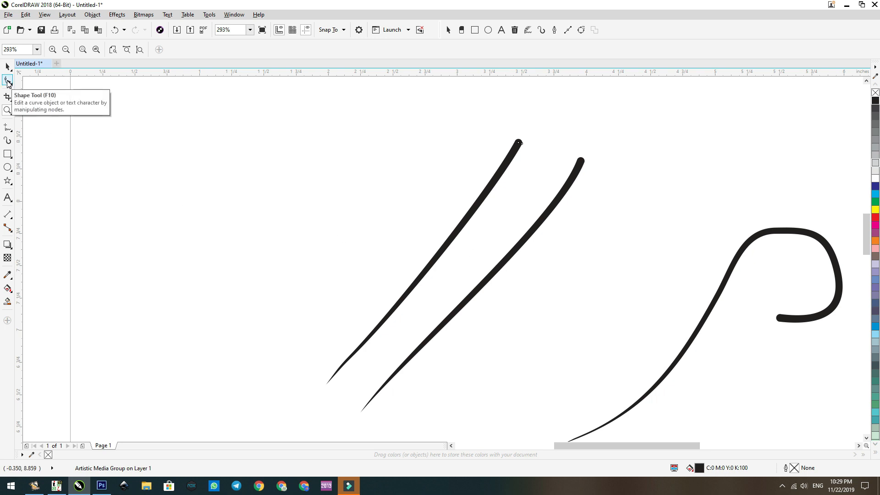
pyautogui.click(8, 81)
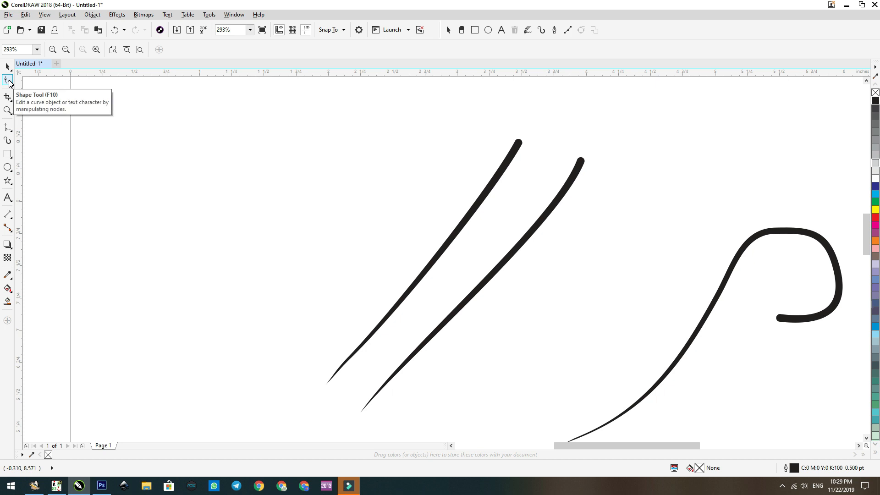
pyautogui.click(488, 192)
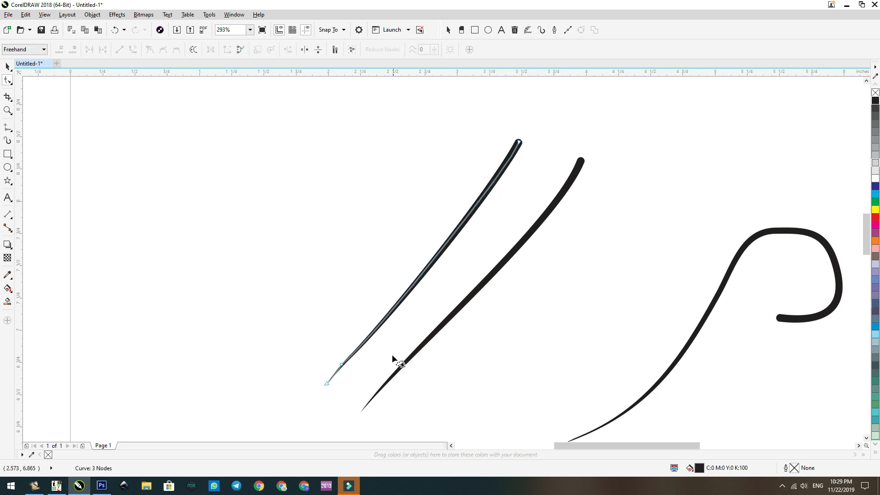
pyautogui.moveTo(381, 215)
pyautogui.mouseDown()
pyautogui.moveTo(520, 106)
pyautogui.moveTo(573, 126)
pyautogui.mouseUp()
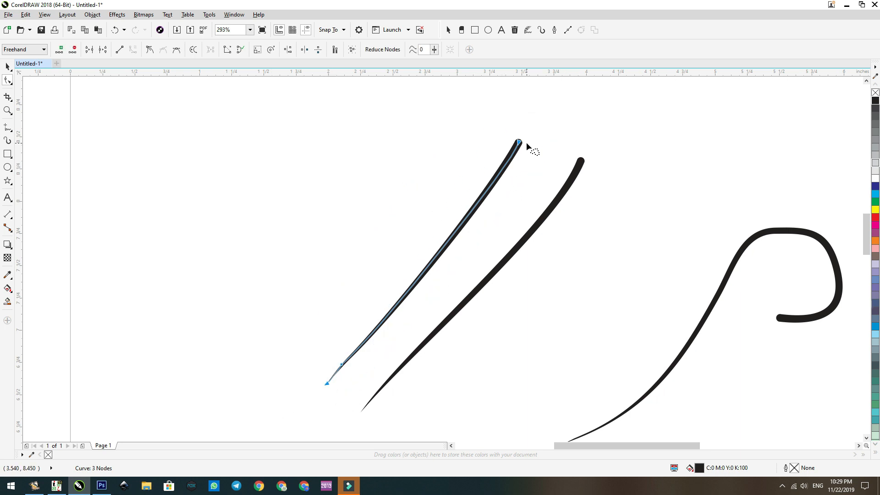
pyautogui.click(543, 217)
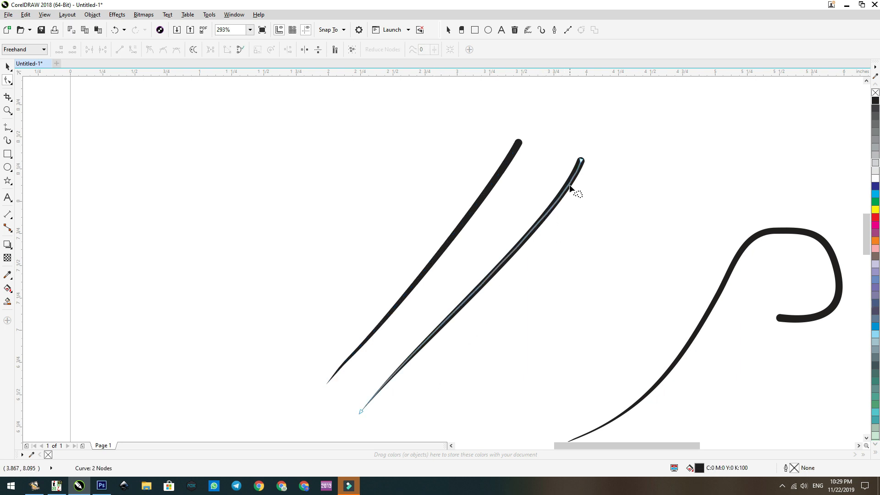
pyautogui.moveTo(618, 147)
pyautogui.mouseDown()
pyautogui.moveTo(436, 416)
pyautogui.moveTo(320, 370)
pyautogui.moveTo(326, 315)
pyautogui.mouseUp()
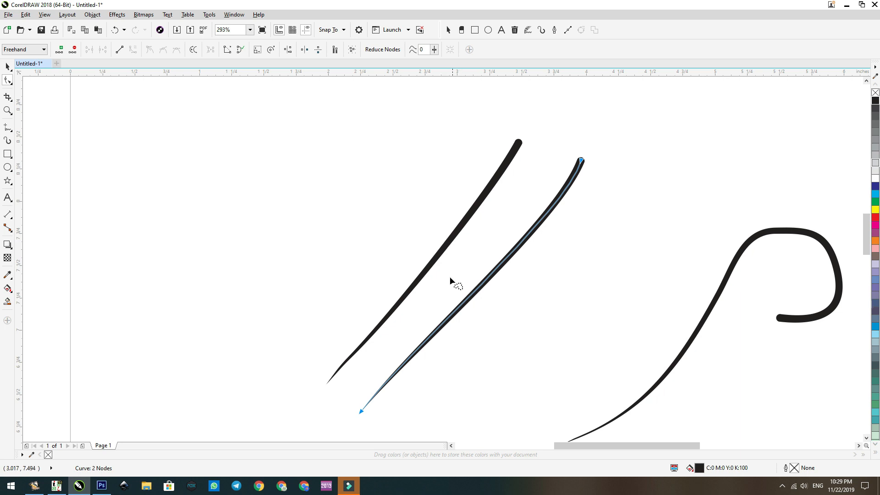
# - Examine the strokes' outlines and tapered ends in Wireframe view, and return to Enhanced view
pyautogui.scroll(-2, 360, 247)
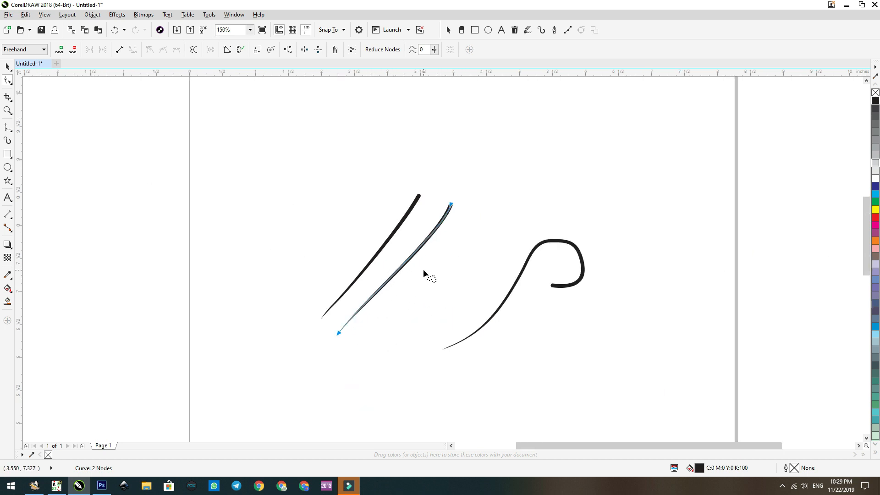
pyautogui.click(44, 15)
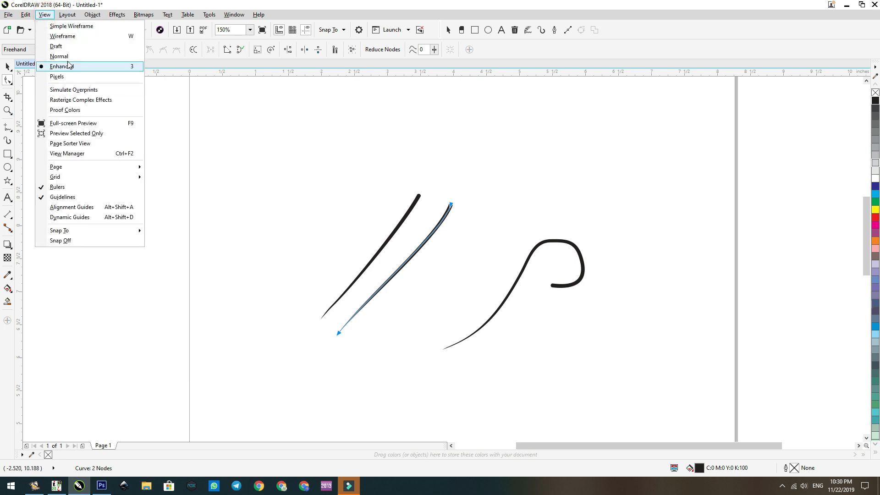
pyautogui.click(63, 36)
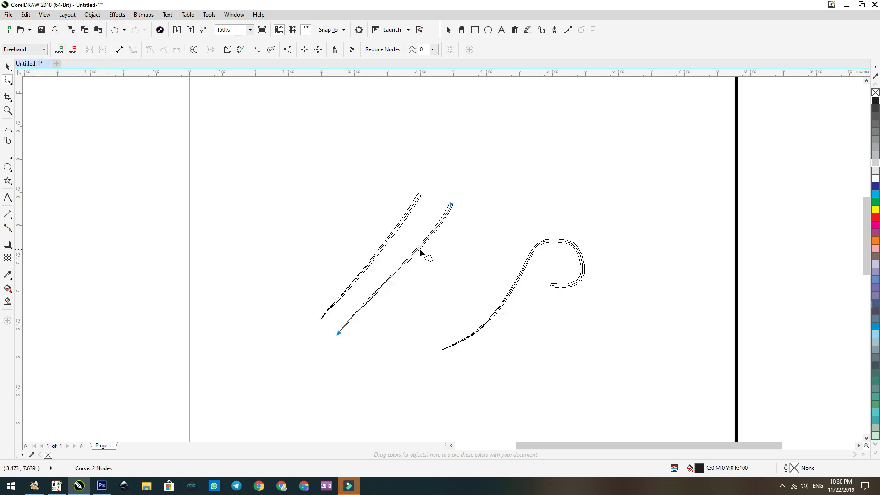
pyautogui.scroll(4, 420, 249)
pyautogui.scroll(-2, 419, 248)
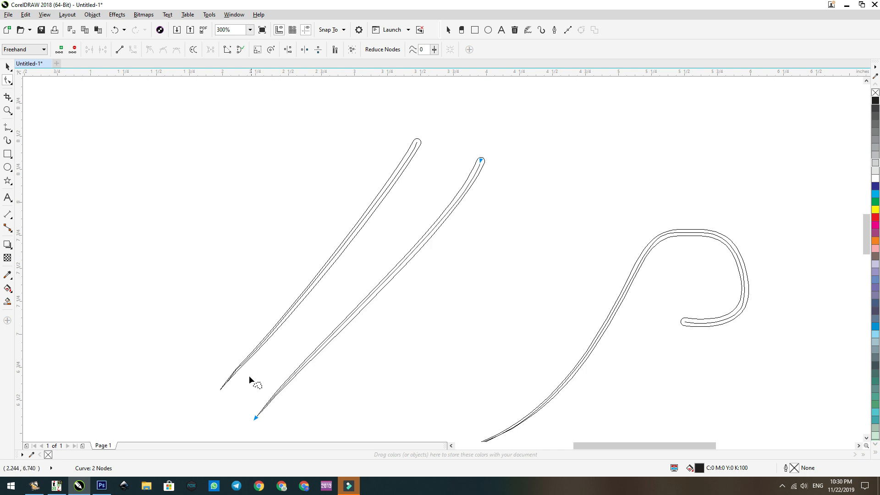
pyautogui.scroll(2, 250, 369)
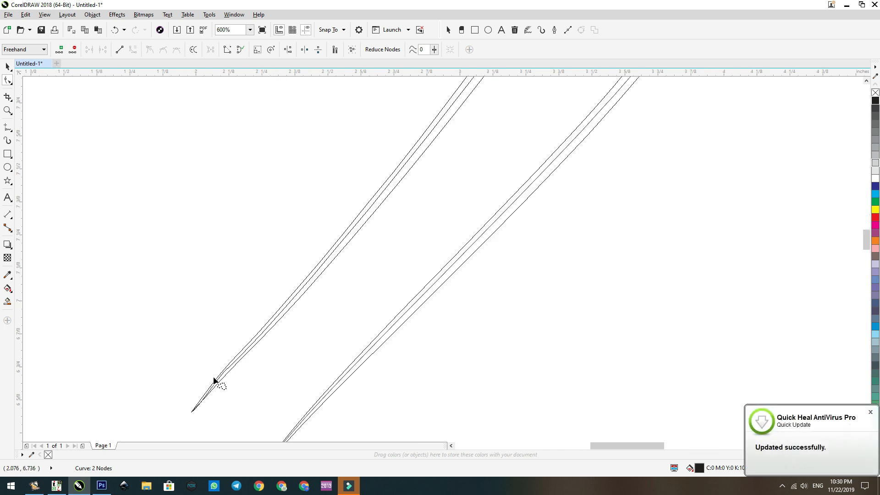
pyautogui.scroll(-2, 346, 293)
pyautogui.scroll(2, 333, 365)
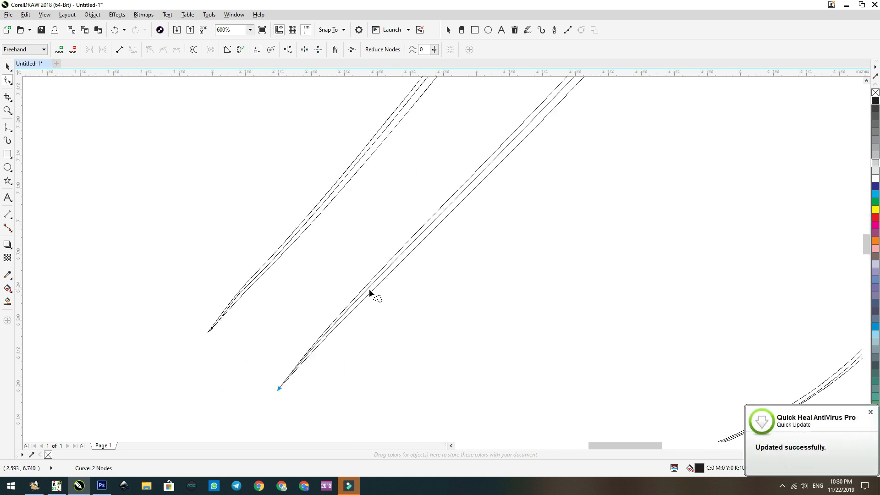
pyautogui.scroll(-2, 314, 349)
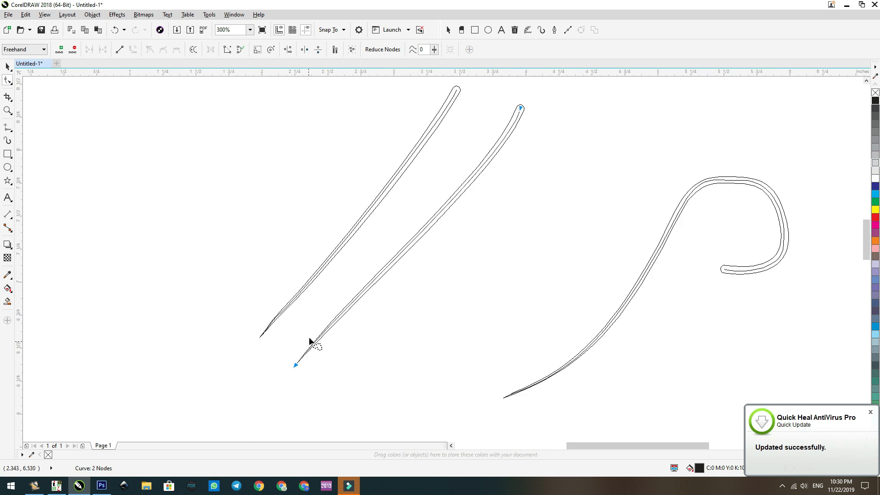
pyautogui.click(40, 16)
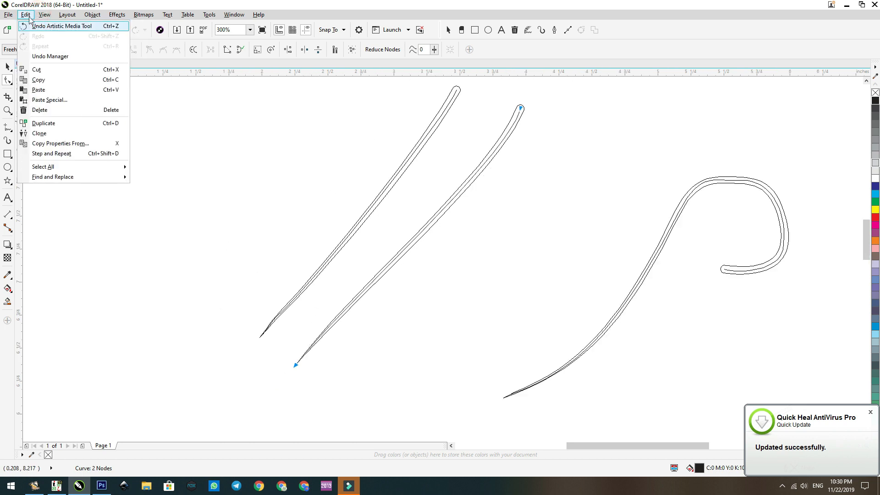
pyautogui.click(61, 66)
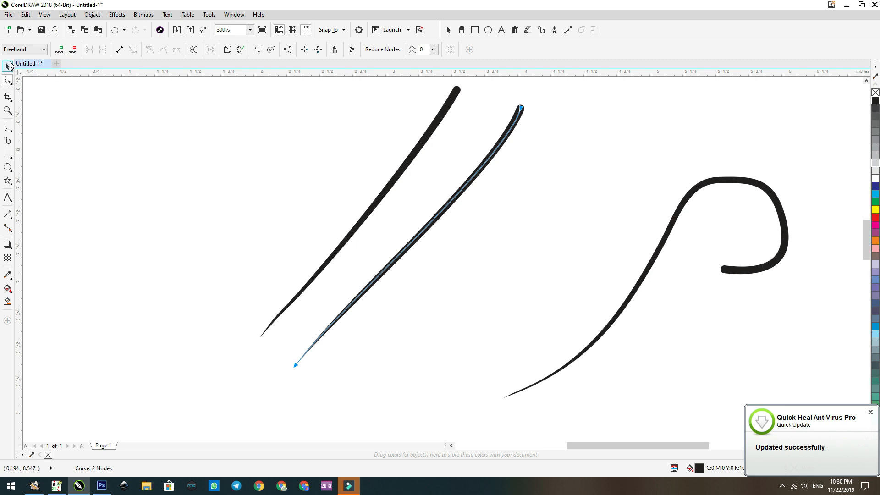
# - Set the stroke width of the left diagonal artistic media stroke to 0.6 inches
pyautogui.click(8, 66)
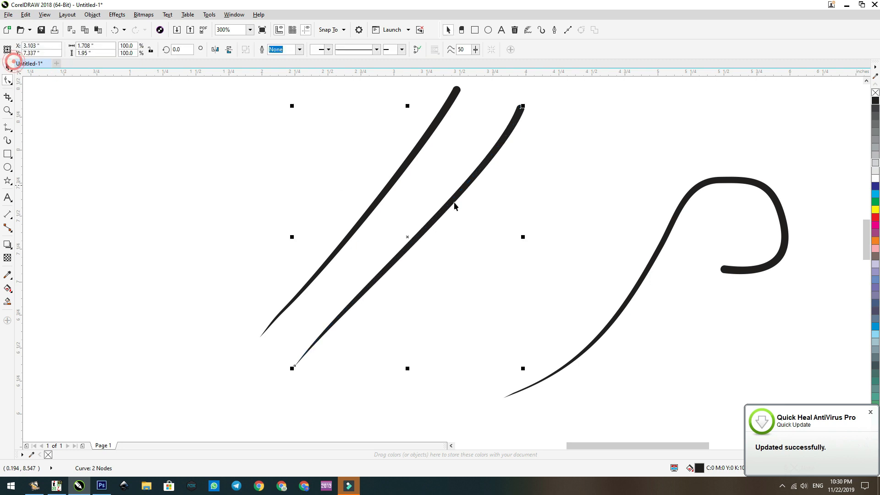
pyautogui.click(8, 140)
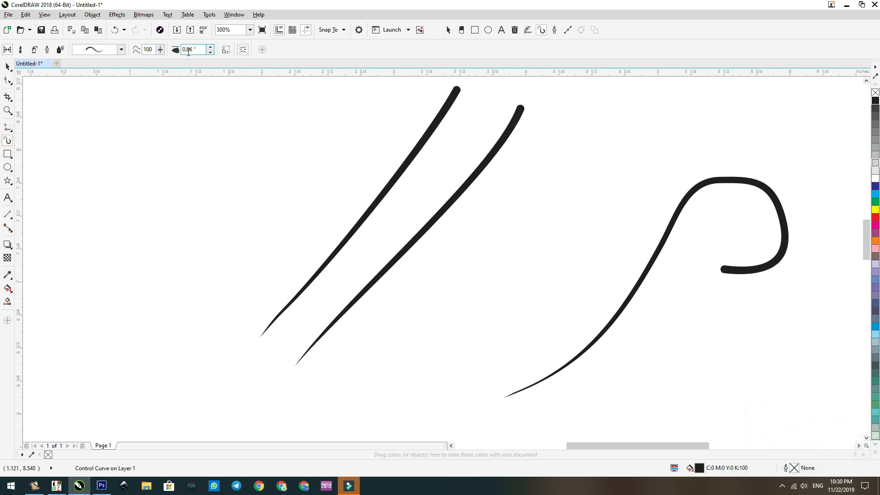
pyautogui.click(426, 133)
pyautogui.moveTo(188, 51); pyautogui.dragTo(186, 50)
pyautogui.press('Return')
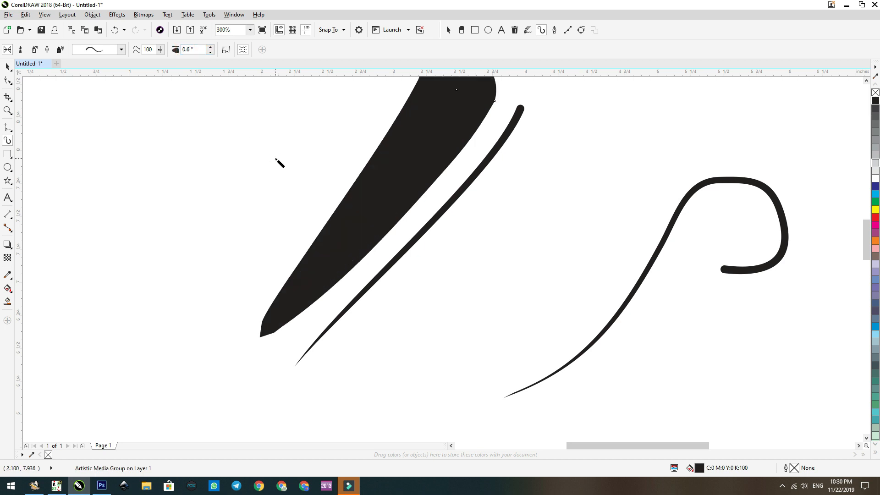
# - Set the left diagonal stroke's width to 0.1 inches and then to 0.2 inches
pyautogui.scroll(-2, 468, 192)
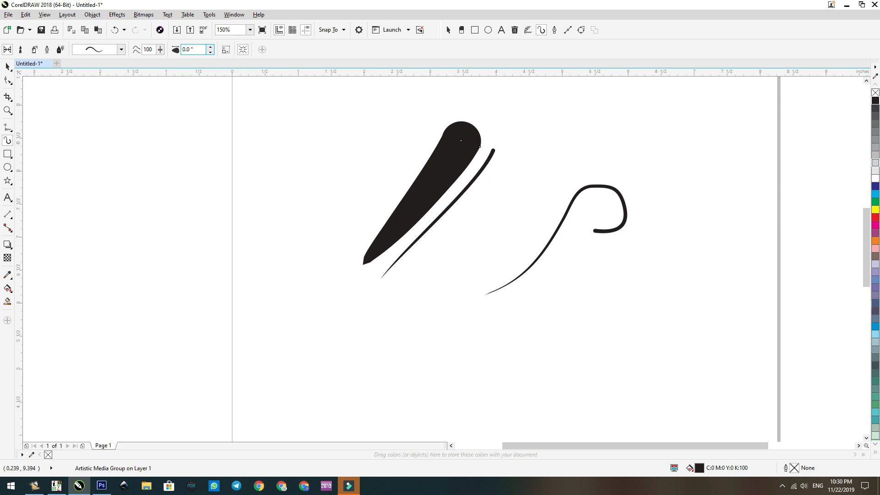
pyautogui.press('Return')
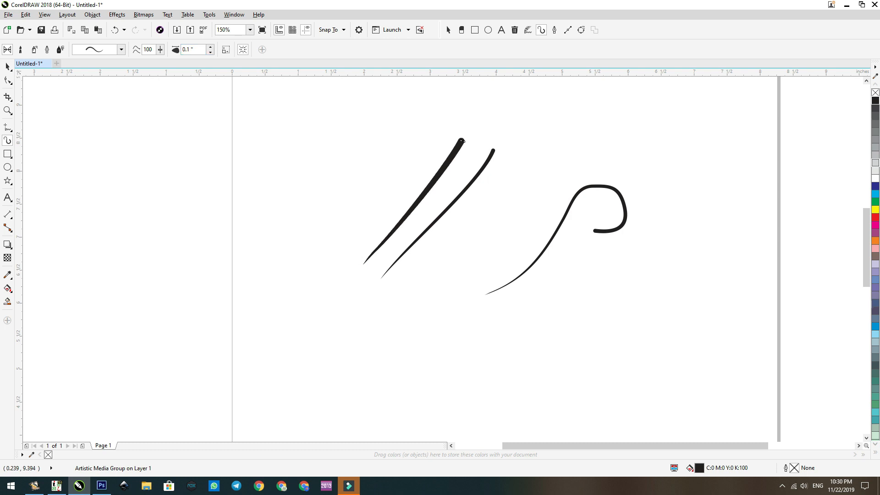
pyautogui.doubleClick(188, 51)
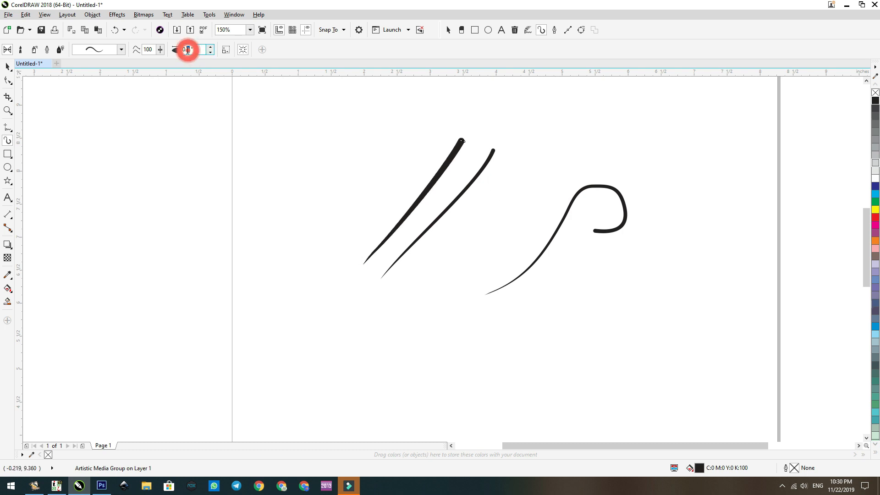
pyautogui.write('0.2')
pyautogui.press('Return')
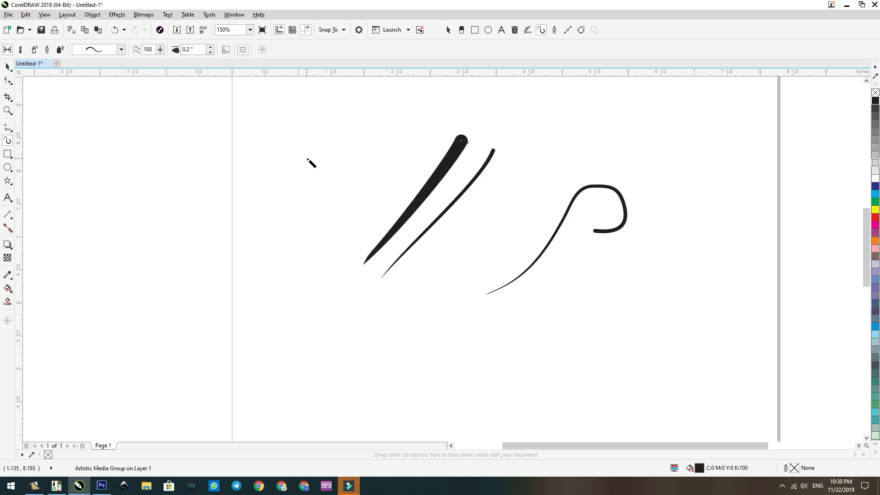
pyautogui.scroll(-2, 181, 122)
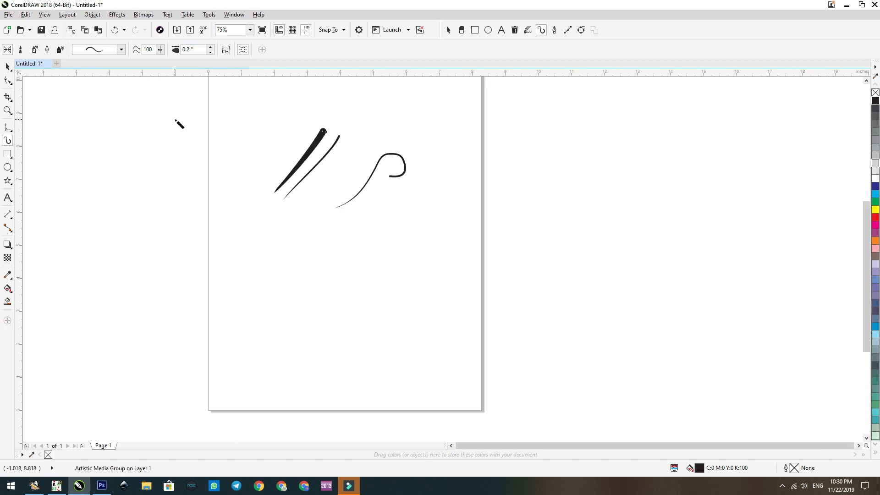
# - Draw a curved stem with a hooked top below the existing strokes, and add short leaf strokes along both sides of its lower half
pyautogui.scroll(2, 341, 291)
pyautogui.moveTo(470, 225)
pyautogui.mouseDown()
pyautogui.moveTo(509, 214)
pyautogui.moveTo(472, 165)
pyautogui.moveTo(315, 328)
pyautogui.mouseUp()
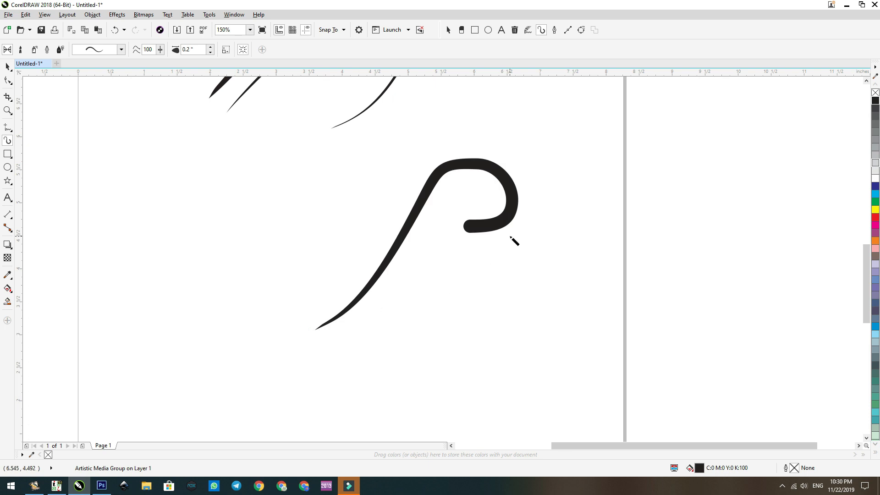
pyautogui.moveTo(324, 290); pyautogui.dragTo(314, 326)
pyautogui.moveTo(340, 274); pyautogui.dragTo(337, 302)
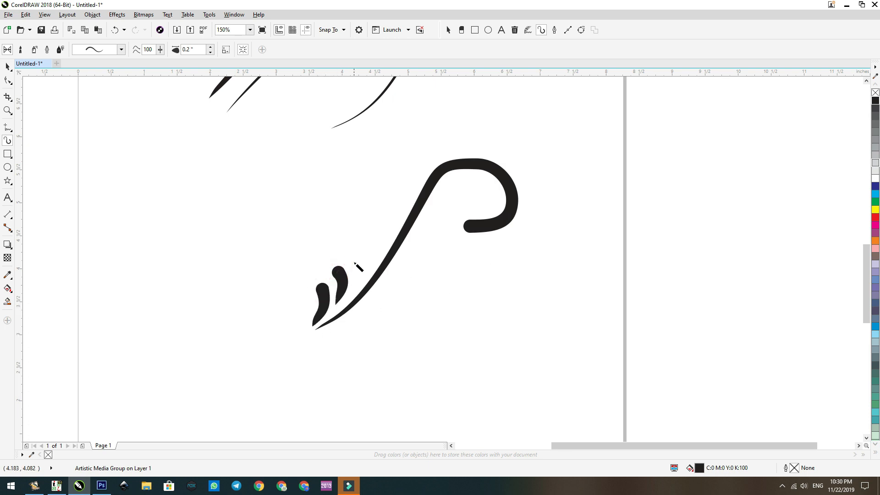
pyautogui.moveTo(363, 333); pyautogui.dragTo(322, 328)
pyautogui.moveTo(386, 319)
pyautogui.mouseDown()
pyautogui.moveTo(356, 315)
pyautogui.moveTo(383, 318)
pyautogui.moveTo(370, 302)
pyautogui.mouseUp()
pyautogui.moveTo(362, 250); pyautogui.dragTo(356, 284)
pyautogui.moveTo(378, 225)
pyautogui.mouseDown()
pyautogui.moveTo(377, 257)
pyautogui.moveTo(407, 276)
pyautogui.moveTo(390, 280)
pyautogui.mouseUp()
pyautogui.moveTo(422, 254); pyautogui.dragTo(395, 276)
# - Delete the node at the top of the hooked stem with the Shape tool and reshape its curl into a rounder hook
pyautogui.press('F10')
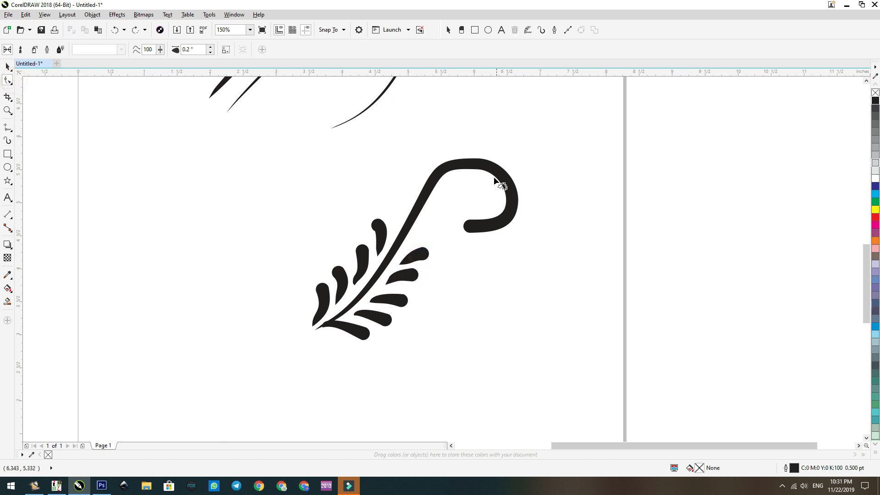
pyautogui.click(489, 170)
pyautogui.click(478, 164)
pyautogui.doubleClick(478, 164)
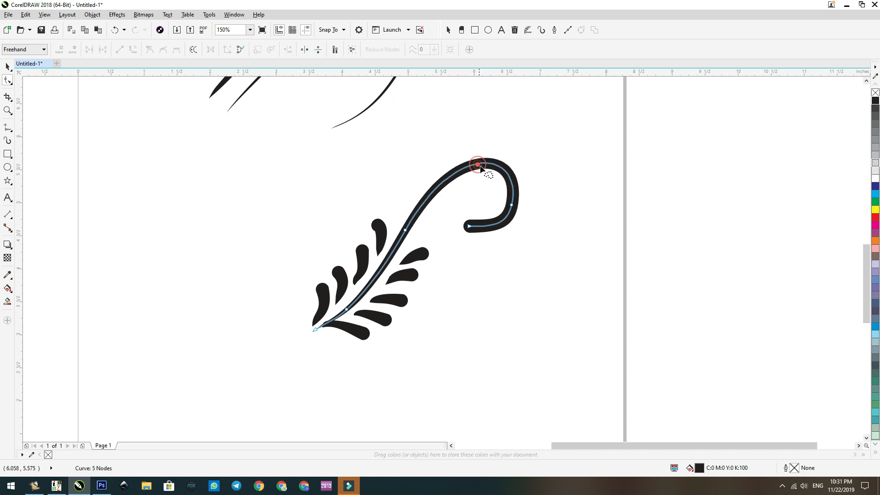
pyautogui.moveTo(494, 197); pyautogui.dragTo(481, 232)
pyautogui.click(486, 170)
pyautogui.moveTo(459, 144); pyautogui.dragTo(451, 126)
pyautogui.click(526, 155)
pyautogui.click(7, 70)
pyautogui.click(195, 217)
pyautogui.scroll(-2, 427, 220)
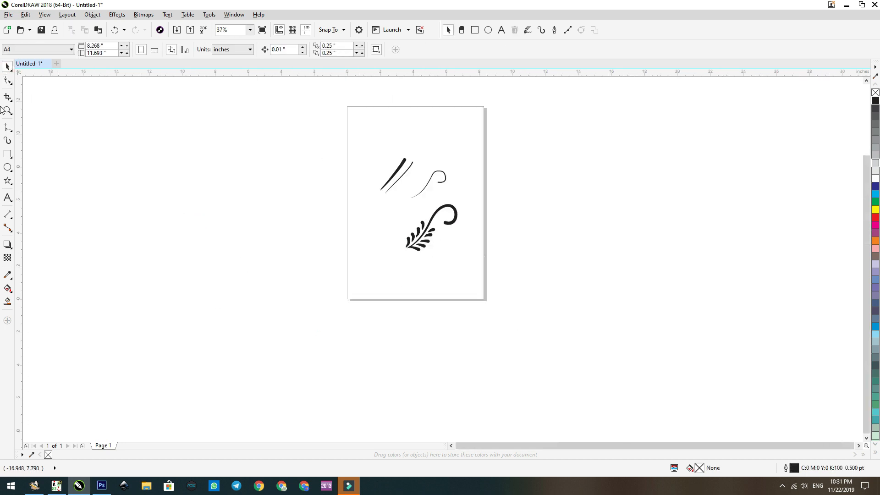
# - Draw a horizontal preset stroke near the top of the page, above the diagonal strokes, and select it
pyautogui.click(8, 143)
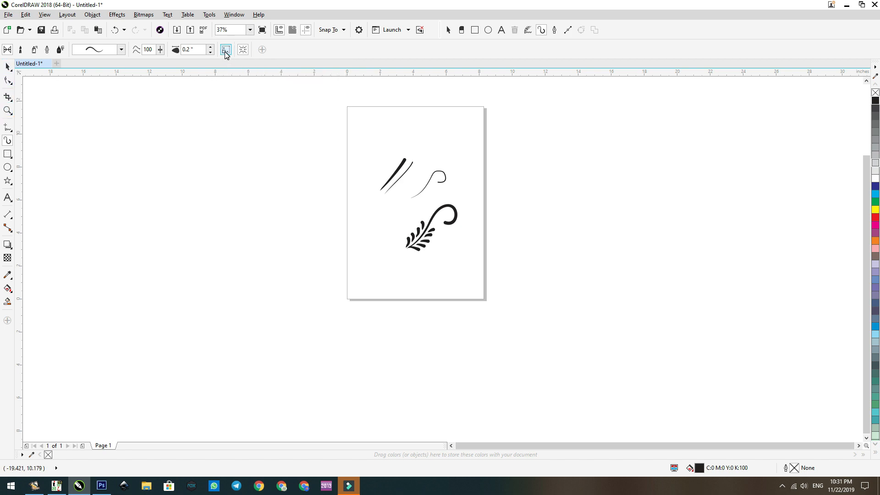
pyautogui.moveTo(389, 135); pyautogui.dragTo(442, 136)
pyautogui.press('space')
pyautogui.scroll(3, 414, 133)
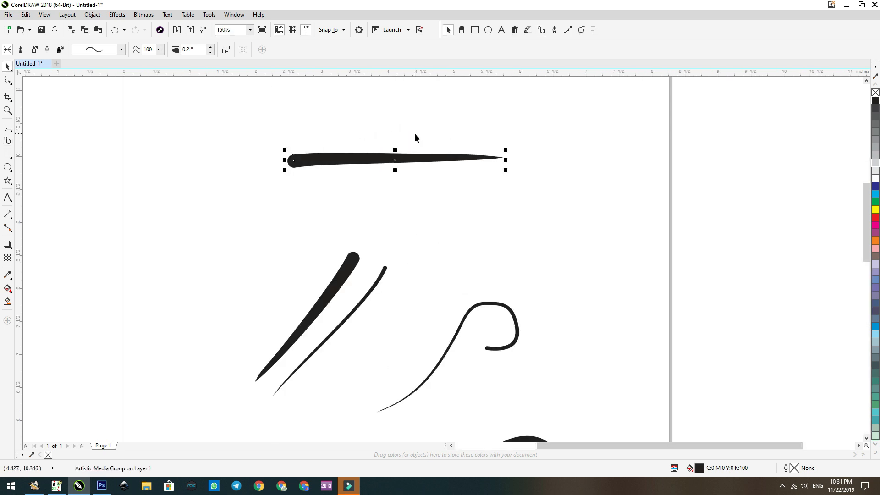
# - Stretch the horizontal stroke vertically twice without scaling its thickness, and undo the second stretch
pyautogui.moveTo(396, 150); pyautogui.dragTo(396, 99)
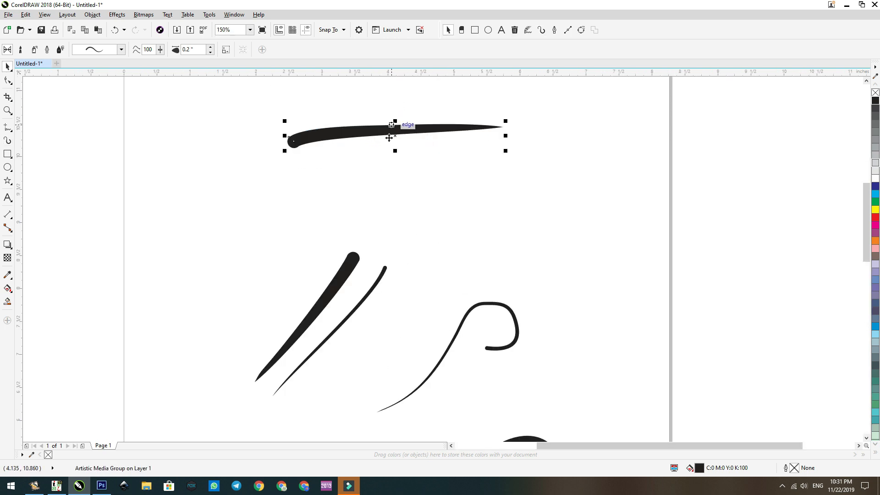
pyautogui.moveTo(396, 150); pyautogui.dragTo(416, 272)
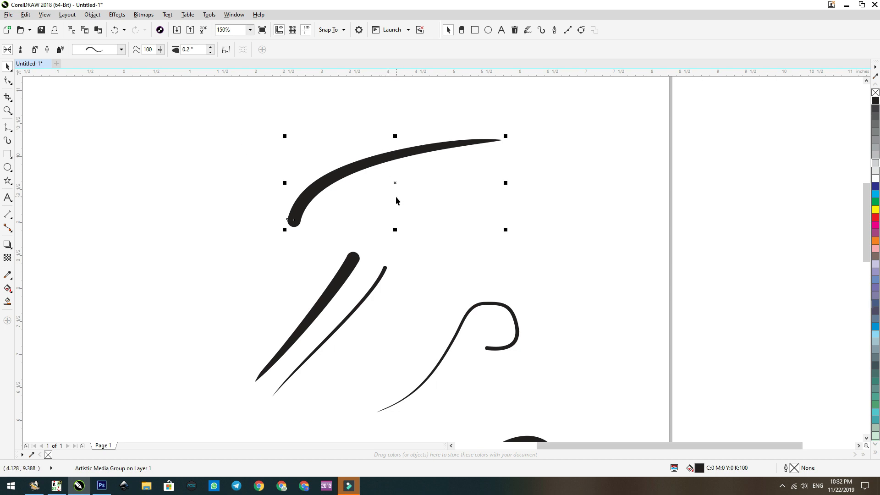
pyautogui.click(115, 31)
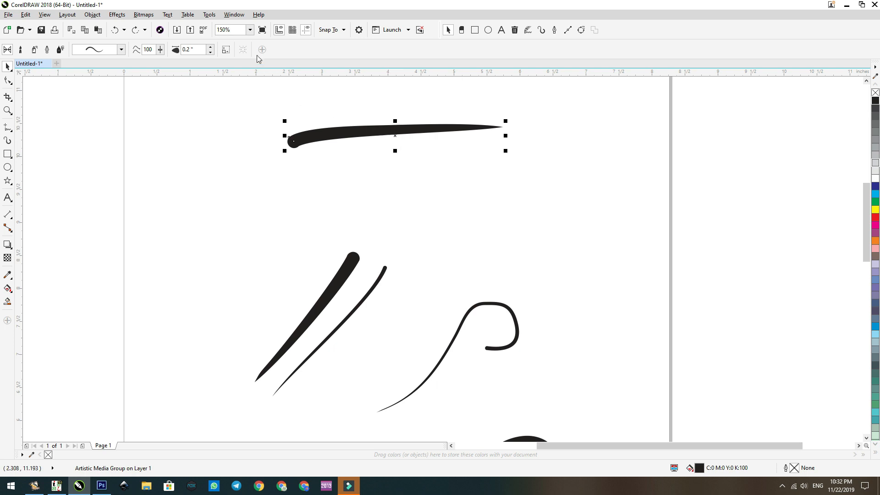
# - Turn on Scale stroke with object, then stretch the horizontal stroke taller and flatten it to a stroke width of about 0.12 inches
pyautogui.click(226, 51)
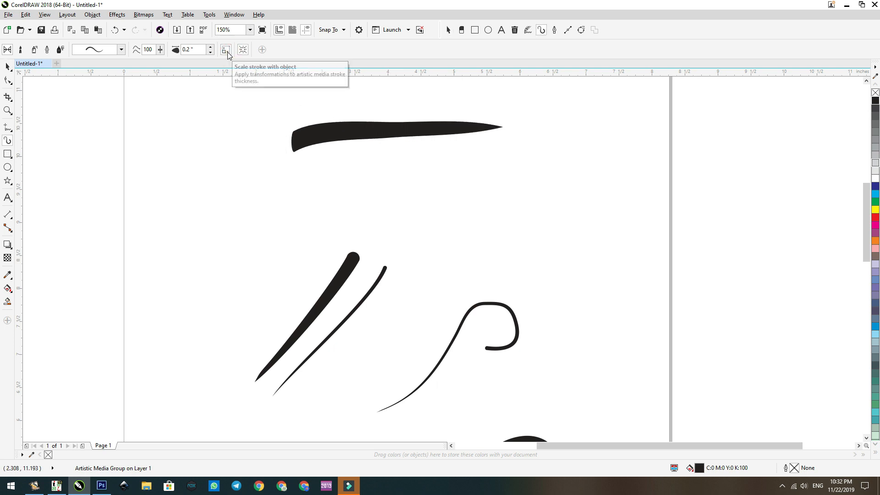
pyautogui.moveTo(397, 154); pyautogui.dragTo(398, 217)
pyautogui.moveTo(398, 118)
pyautogui.mouseDown()
pyautogui.moveTo(400, 92)
pyautogui.moveTo(403, 211)
pyautogui.moveTo(403, 141)
pyautogui.moveTo(403, 202)
pyautogui.mouseUp()
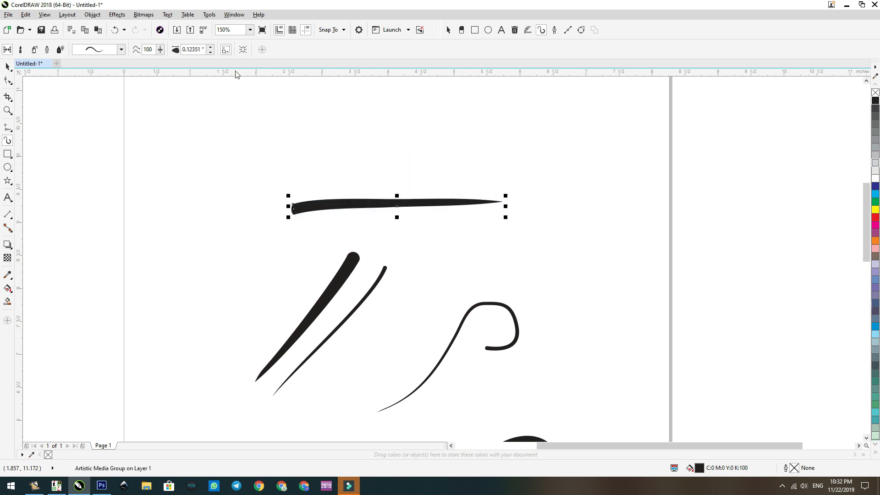
# - Turn off Scale stroke with object and stretch the horizontal stroke upward and downward into a tall arc
pyautogui.click(226, 49)
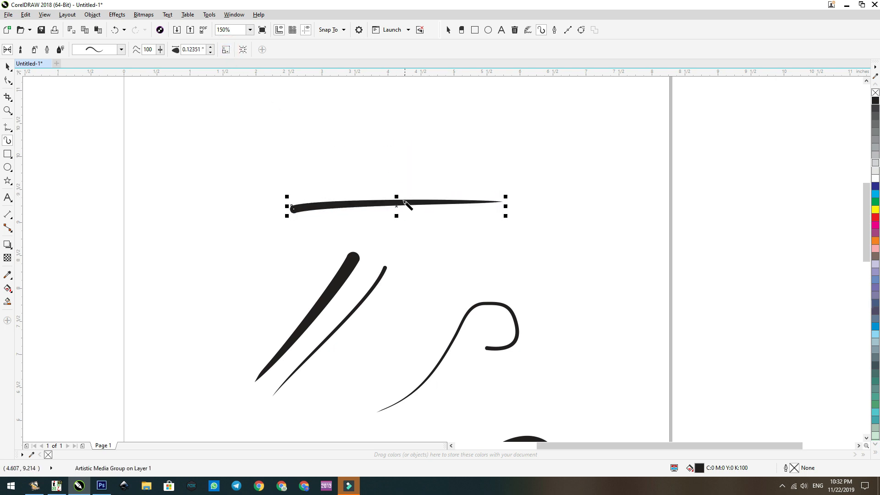
pyautogui.moveTo(397, 196); pyautogui.dragTo(397, 147)
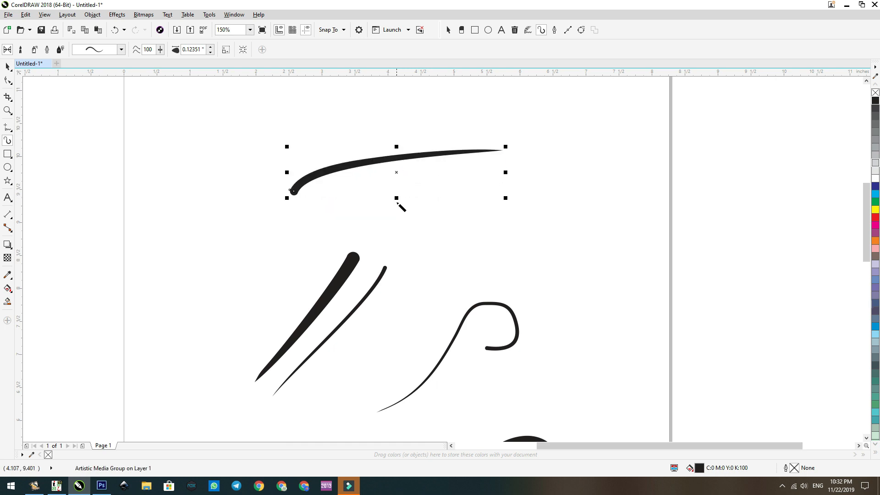
pyautogui.moveTo(396, 204); pyautogui.dragTo(396, 254)
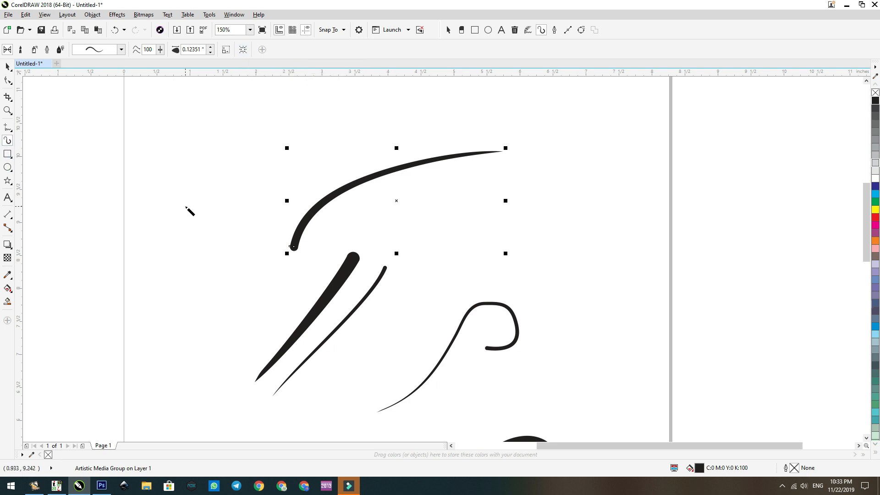
# - Draw an arched stroke beside the stretched arc, plus a long S-shaped stroke with three shorter curves along its lower end, beside the leafy stem
pyautogui.moveTo(185, 199); pyautogui.dragTo(390, 134)
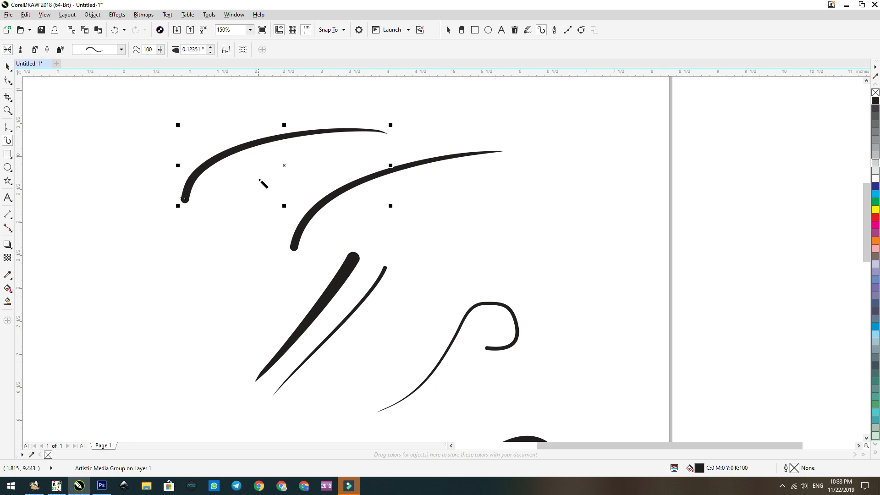
pyautogui.scroll(-5, 300, 145)
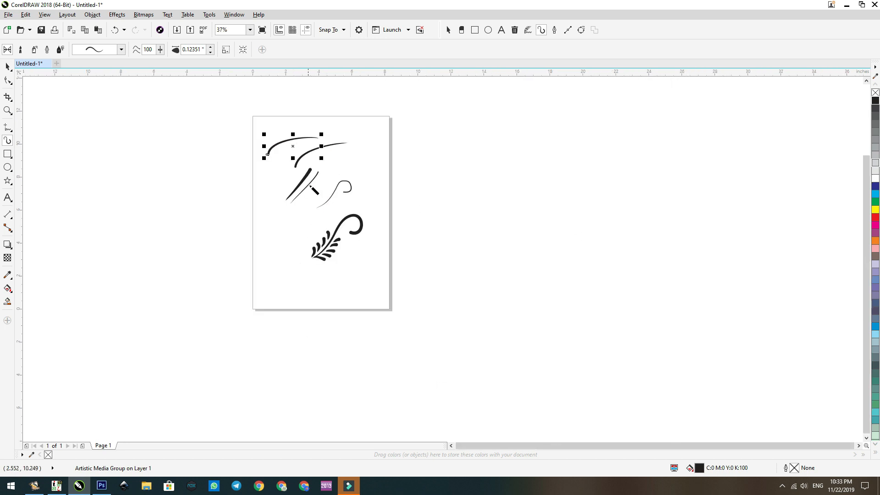
pyautogui.scroll(5, 290, 278)
pyautogui.scroll(-2, 330, 229)
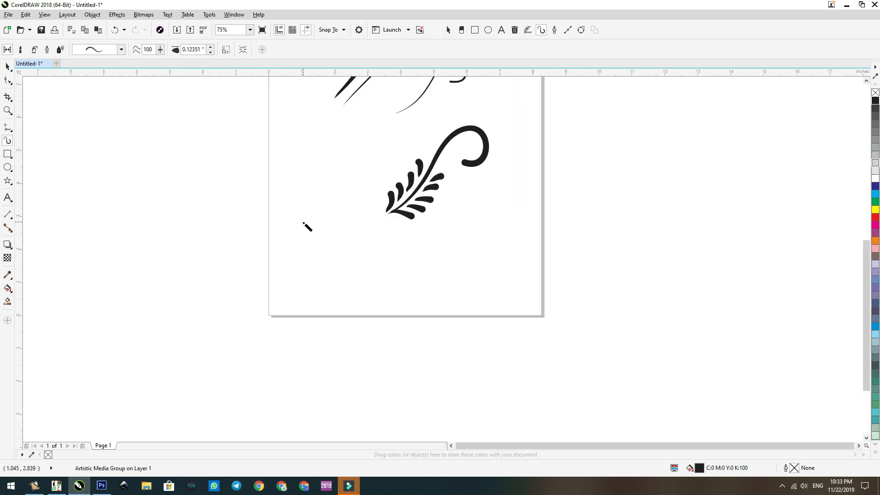
pyautogui.moveTo(372, 153)
pyautogui.mouseDown()
pyautogui.moveTo(252, 245)
pyautogui.moveTo(203, 233)
pyautogui.moveTo(304, 209)
pyautogui.mouseUp()
pyautogui.moveTo(216, 212); pyautogui.dragTo(316, 197)
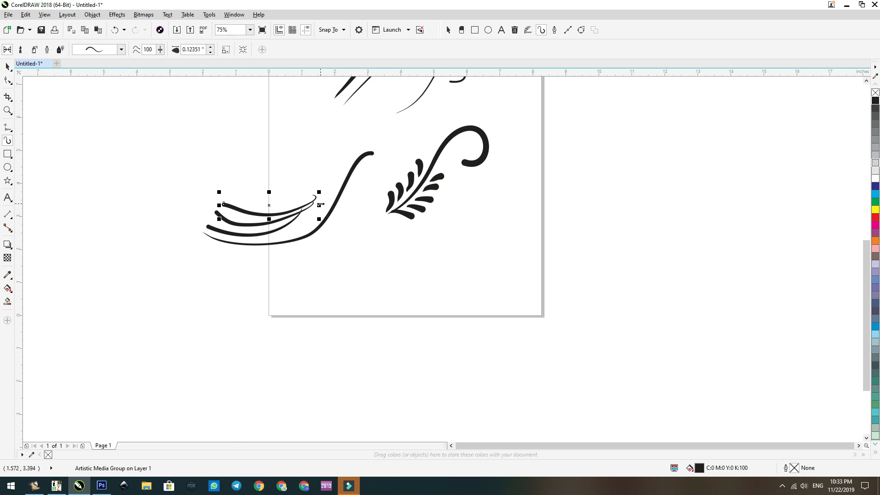
# - Hide the stroke bounding box and draw an S-shaped stroke with a fan of short strokes at its lower end, across the page's bottom edge
pyautogui.click(243, 49)
pyautogui.moveTo(403, 340); pyautogui.dragTo(504, 245)
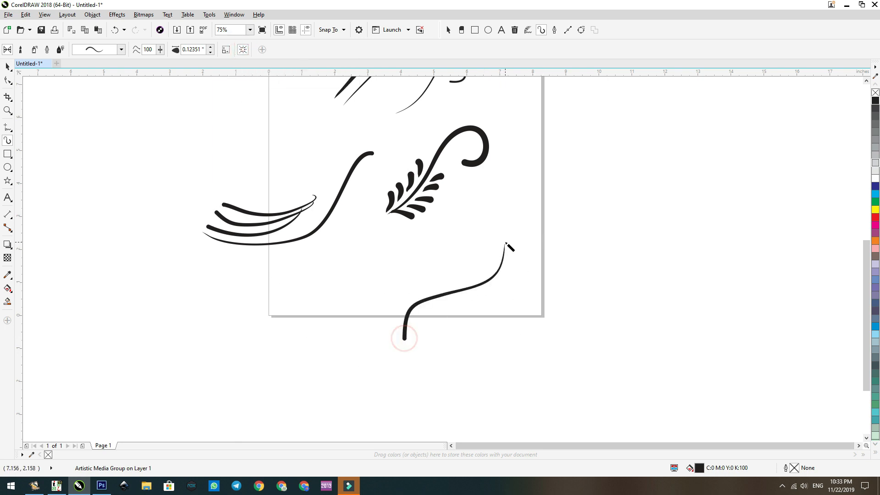
pyautogui.moveTo(416, 342)
pyautogui.mouseDown()
pyautogui.moveTo(445, 310)
pyautogui.moveTo(406, 305)
pyautogui.moveTo(405, 339)
pyautogui.mouseUp()
pyautogui.moveTo(385, 300)
pyautogui.mouseDown()
pyautogui.moveTo(399, 347)
pyautogui.moveTo(370, 334)
pyautogui.moveTo(377, 346)
pyautogui.moveTo(465, 368)
pyautogui.moveTo(473, 395)
pyautogui.mouseUp()
pyautogui.moveTo(422, 364)
pyautogui.mouseDown()
pyautogui.moveTo(452, 367)
pyautogui.moveTo(468, 389)
pyautogui.mouseUp()
pyautogui.moveTo(468, 389); pyautogui.dragTo(465, 394)
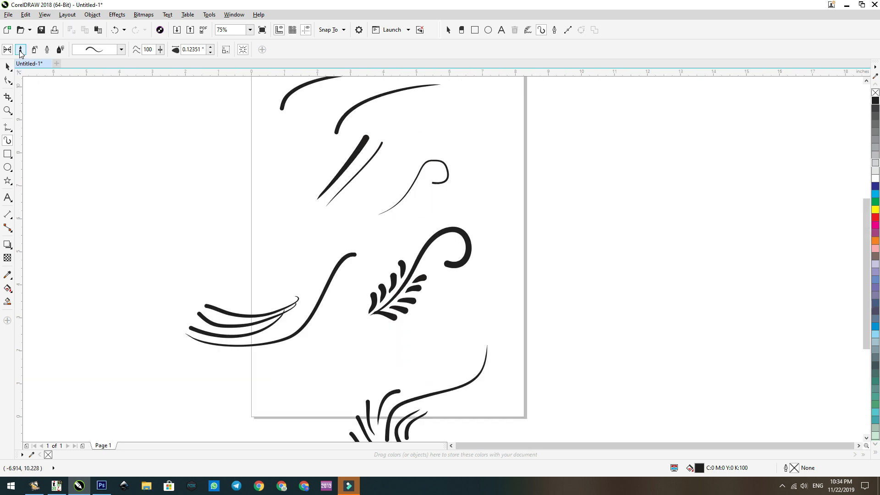
# - Switch the Artistic Media tool to Brush mode and choose the dashed brushstroke from the Artistic category
pyautogui.click(21, 50)
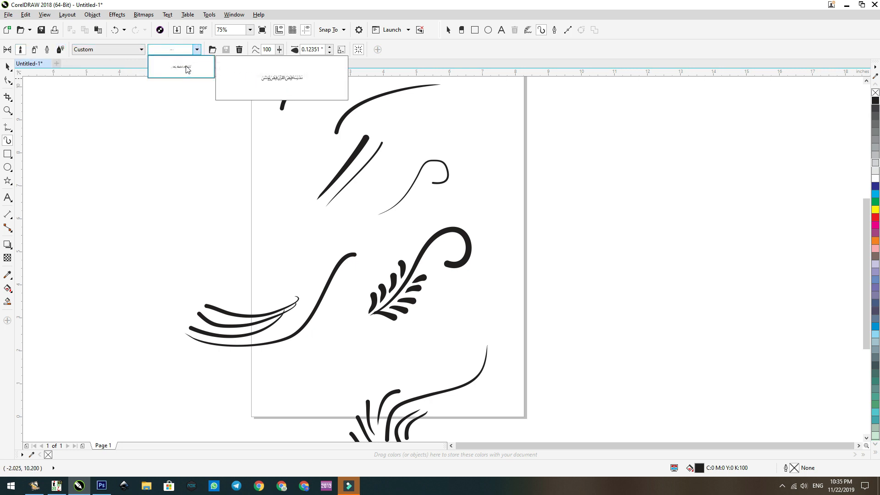
pyautogui.click(109, 51)
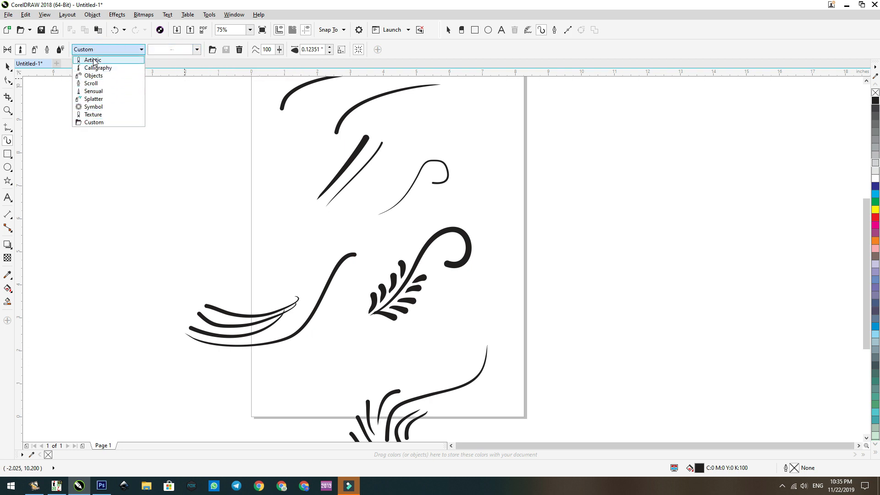
pyautogui.click(92, 60)
pyautogui.click(169, 50)
pyautogui.click(170, 50)
pyautogui.click(196, 50)
pyautogui.click(169, 69)
# - Draw several dashed brush strokes around the page's left edge and a loop of short dashed strokes outside its right edge
pyautogui.moveTo(205, 241); pyautogui.dragTo(275, 129)
pyautogui.moveTo(251, 252); pyautogui.dragTo(273, 215)
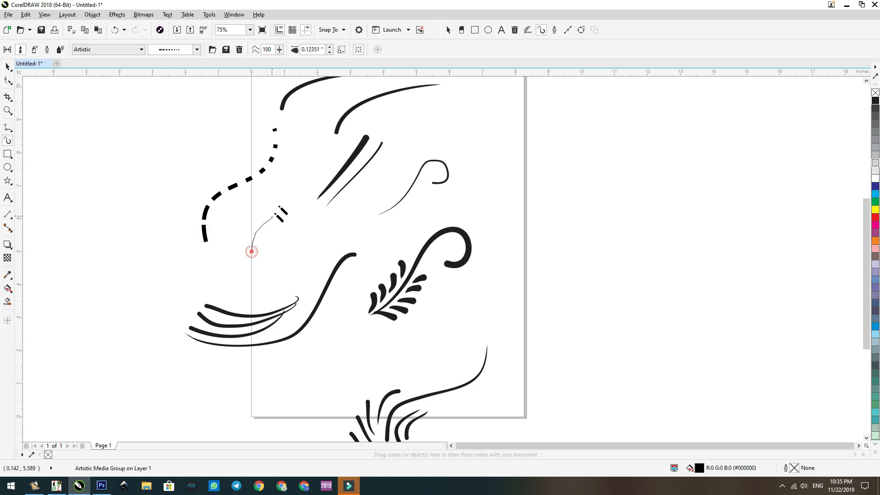
pyautogui.moveTo(264, 257); pyautogui.dragTo(298, 187)
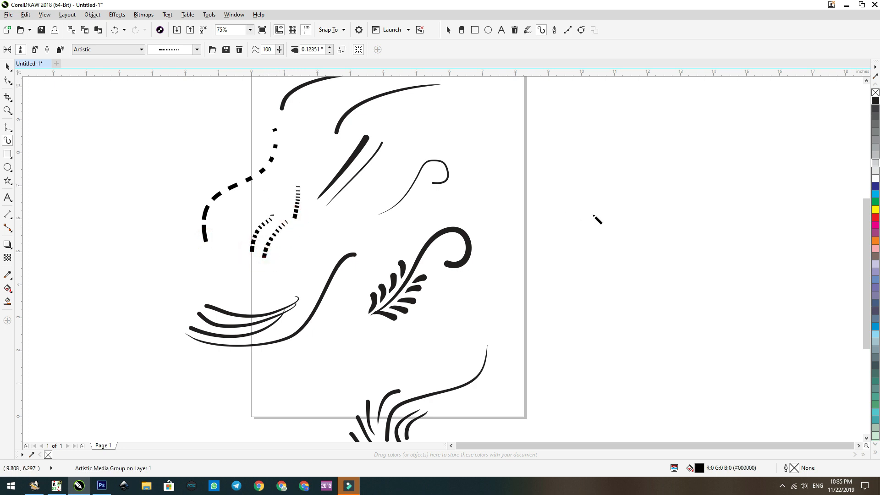
pyautogui.moveTo(619, 221); pyautogui.dragTo(605, 232)
pyautogui.moveTo(593, 240)
pyautogui.mouseDown()
pyautogui.moveTo(570, 293)
pyautogui.moveTo(579, 325)
pyautogui.moveTo(597, 330)
pyautogui.moveTo(618, 304)
pyautogui.moveTo(622, 250)
pyautogui.mouseUp()
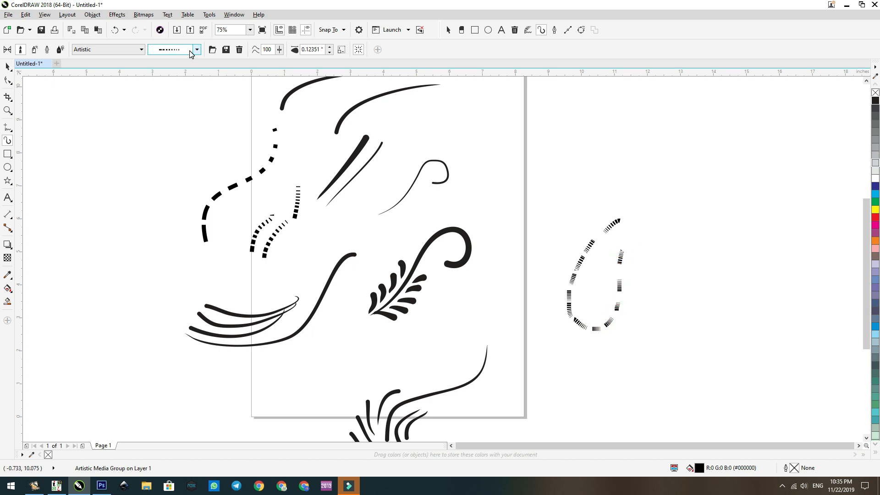
# - Choose the rough charcoal-like Artistic brushstroke and draw a long arc and shorter strokes above the dashed loop
pyautogui.click(197, 49)
pyautogui.click(172, 113)
pyautogui.click(520, 193)
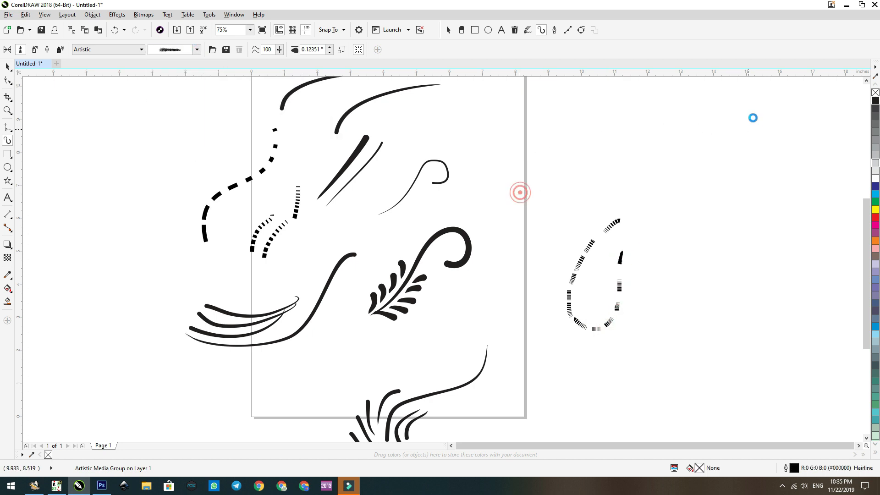
pyautogui.moveTo(558, 204)
pyautogui.mouseDown()
pyautogui.moveTo(598, 223)
pyautogui.moveTo(645, 173)
pyautogui.mouseUp()
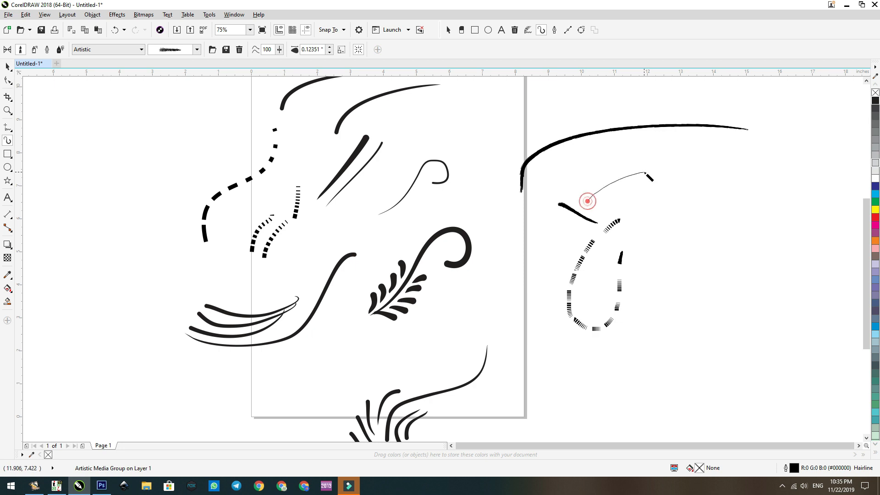
# - With Scale stroke with object on and the bounding box shown, enlarge the last charcoal stroke in both directions to about 0.76 inches stroke width
pyautogui.click(341, 47)
pyautogui.click(609, 186)
pyautogui.click(360, 51)
pyautogui.moveTo(614, 205); pyautogui.dragTo(642, 280)
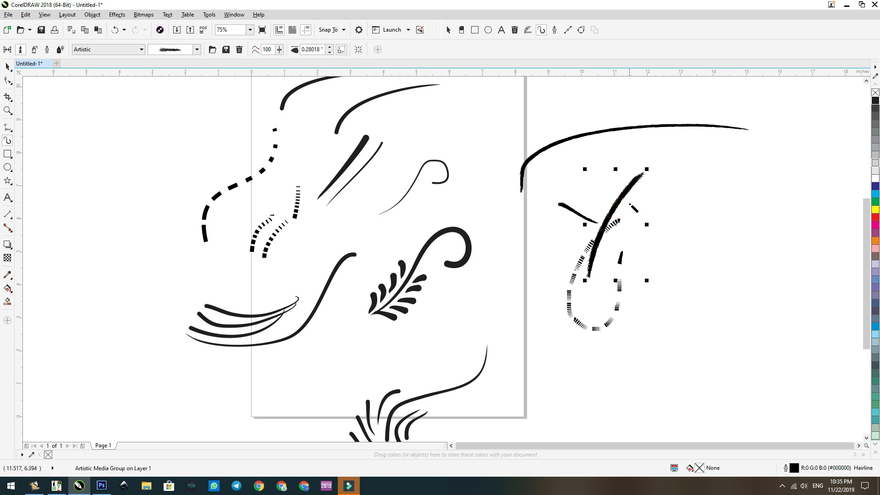
pyautogui.moveTo(585, 225); pyautogui.dragTo(471, 223)
pyautogui.moveTo(560, 171); pyautogui.dragTo(545, 109)
pyautogui.moveTo(560, 281); pyautogui.dragTo(590, 394)
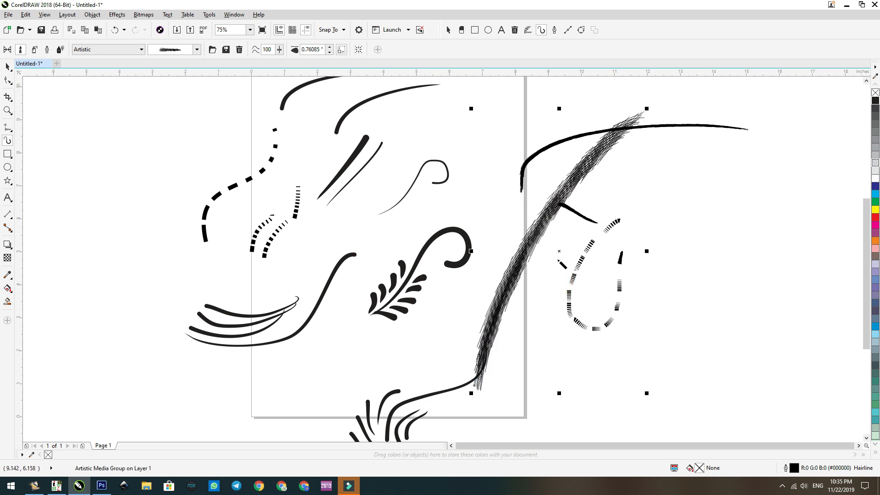
# - Change the large charcoal stroke to the crosshatched brushstroke from the Artistic category
pyautogui.scroll(2, 528, 264)
pyautogui.scroll(-2, 527, 270)
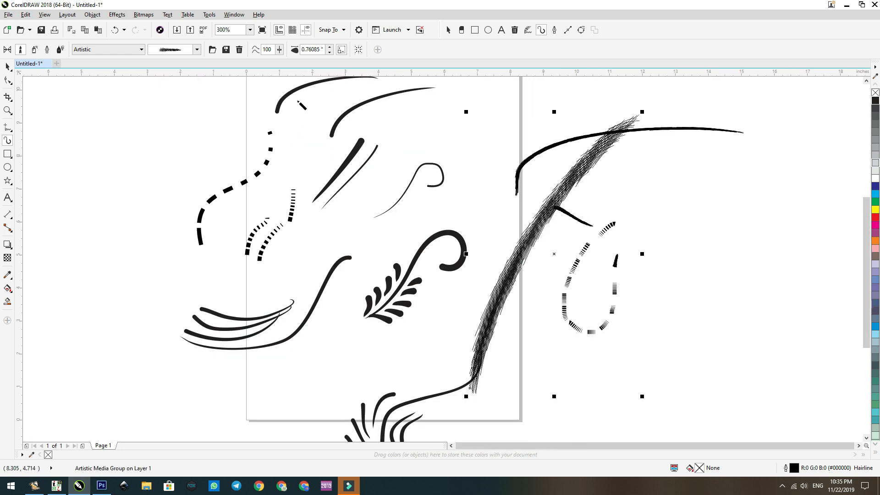
pyautogui.click(197, 50)
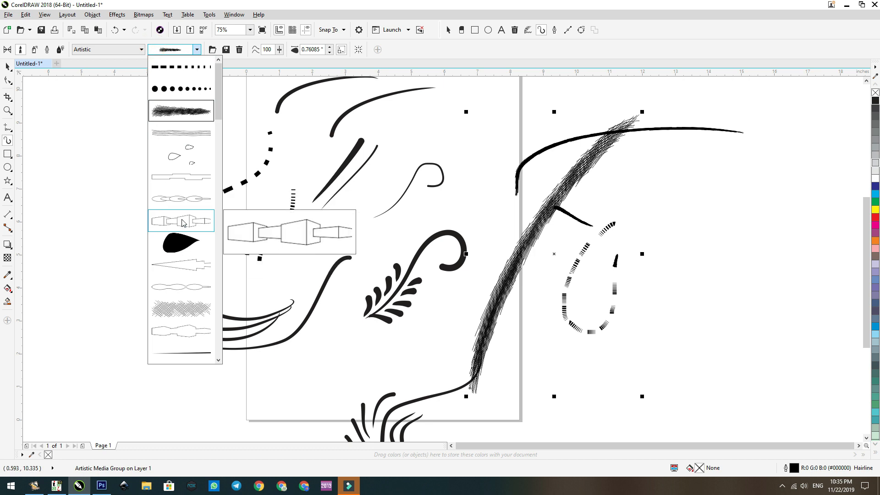
pyautogui.click(182, 311)
# - Draw a horizontal crosshatched stroke left of the page, then enlarge it vertically to about 1.08 inches stroke width near the page's top
pyautogui.moveTo(67, 287); pyautogui.dragTo(219, 287)
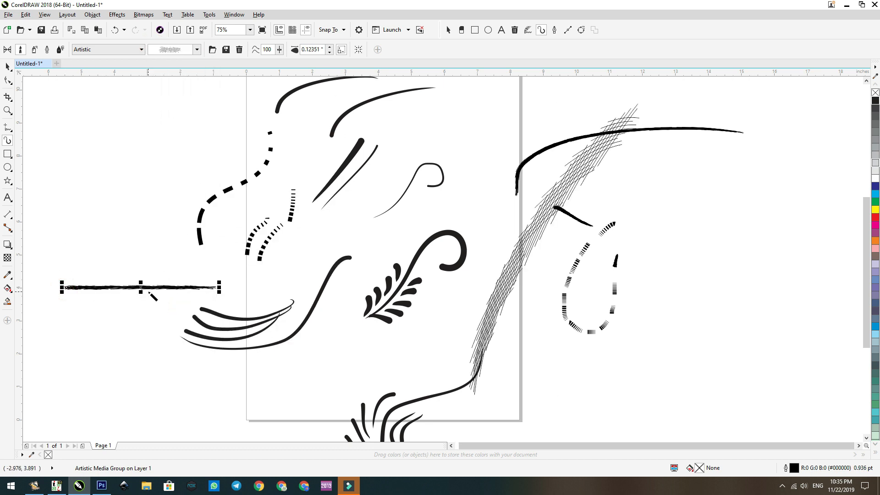
pyautogui.moveTo(140, 286)
pyautogui.mouseDown()
pyautogui.moveTo(136, 116)
pyautogui.moveTo(169, 249)
pyautogui.moveTo(136, 119)
pyautogui.mouseUp()
pyautogui.click(7, 68)
pyautogui.click(169, 154)
pyautogui.click(149, 253)
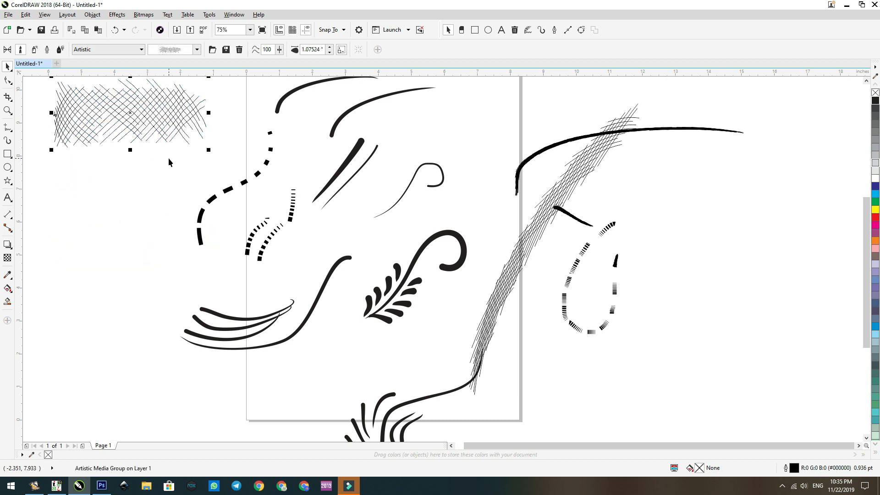
# - Apply a curved, multi-line Calligraphy brushstroke to the enlarged hatched stroke, and draw a short curved stroke below it
pyautogui.click(108, 49)
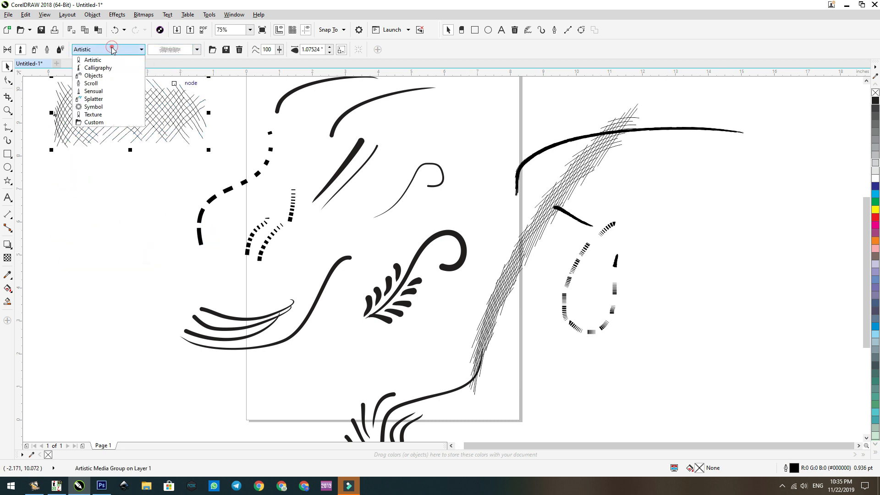
pyautogui.click(99, 68)
pyautogui.click(197, 49)
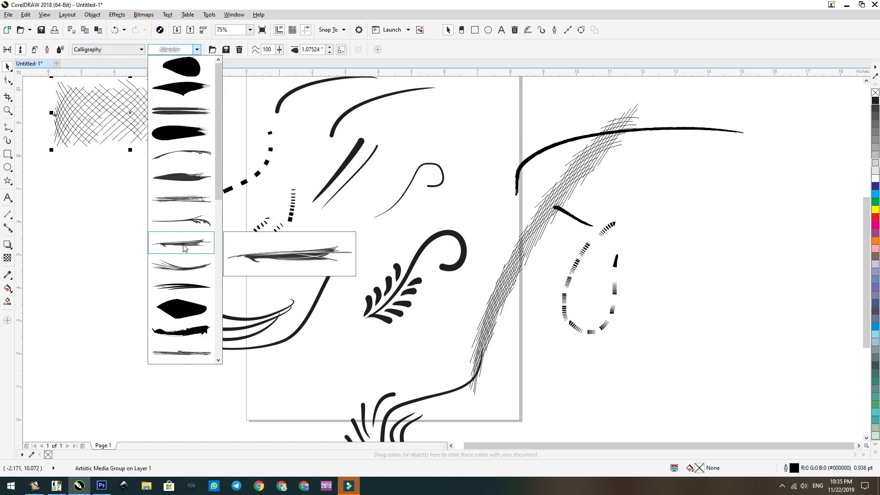
pyautogui.click(167, 271)
pyautogui.moveTo(120, 296); pyautogui.dragTo(224, 269)
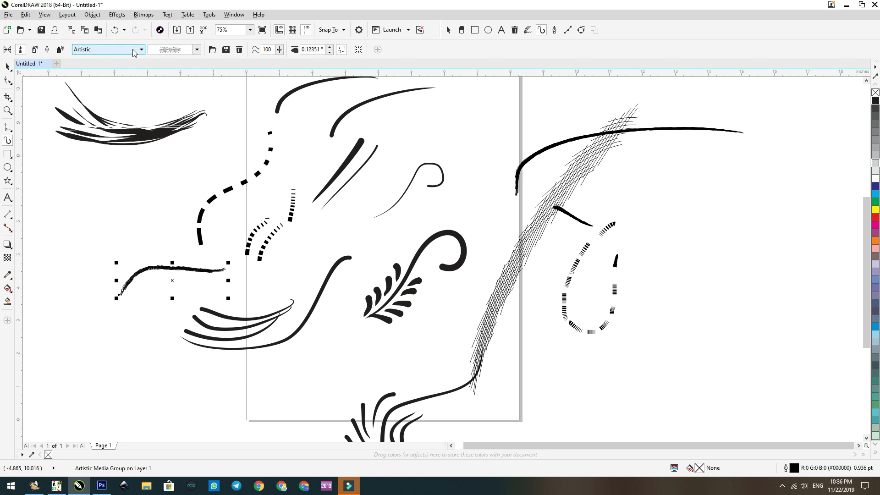
# - Look through the brushstrokes in the Artistic, Objects, Scroll and Symbol categories
pyautogui.click(177, 49)
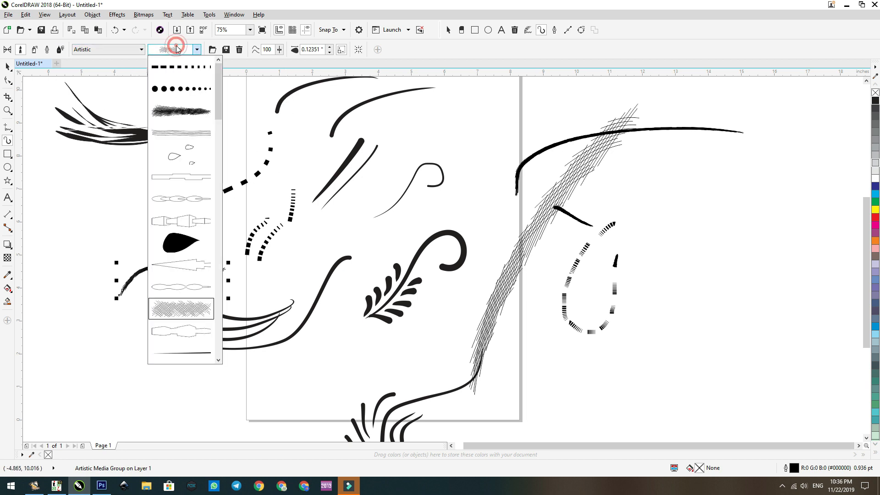
pyautogui.click(94, 49)
pyautogui.click(94, 75)
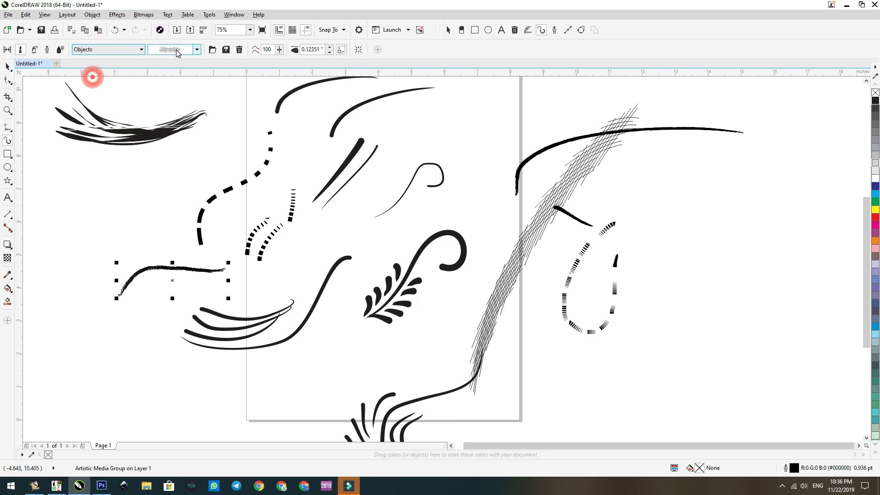
pyautogui.click(177, 50)
pyautogui.click(92, 48)
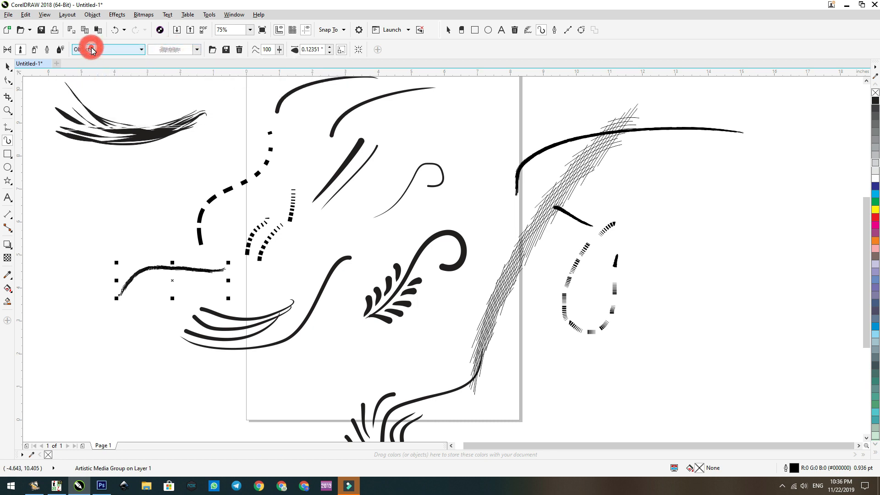
pyautogui.click(92, 84)
pyautogui.click(179, 49)
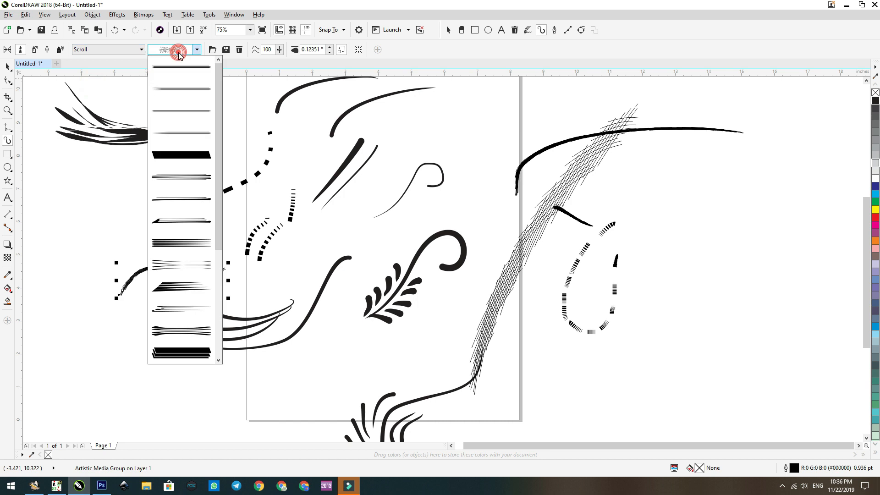
pyautogui.click(105, 49)
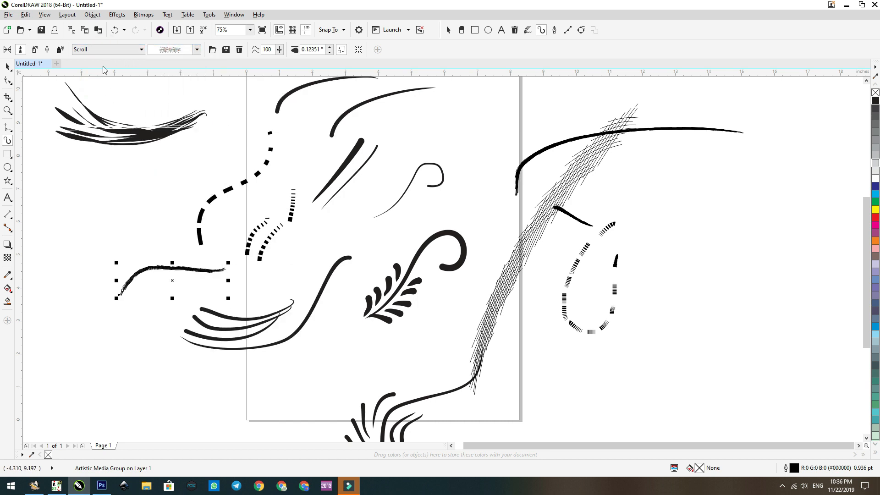
pyautogui.click(104, 50)
pyautogui.click(93, 108)
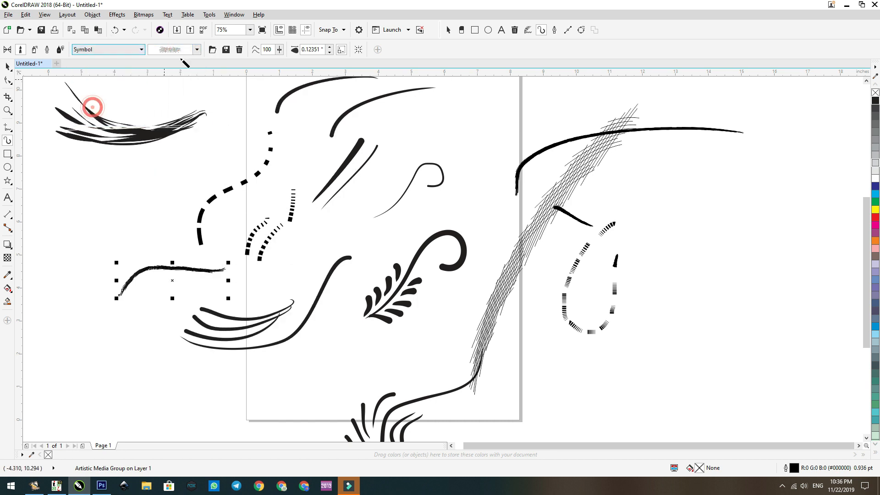
pyautogui.click(181, 50)
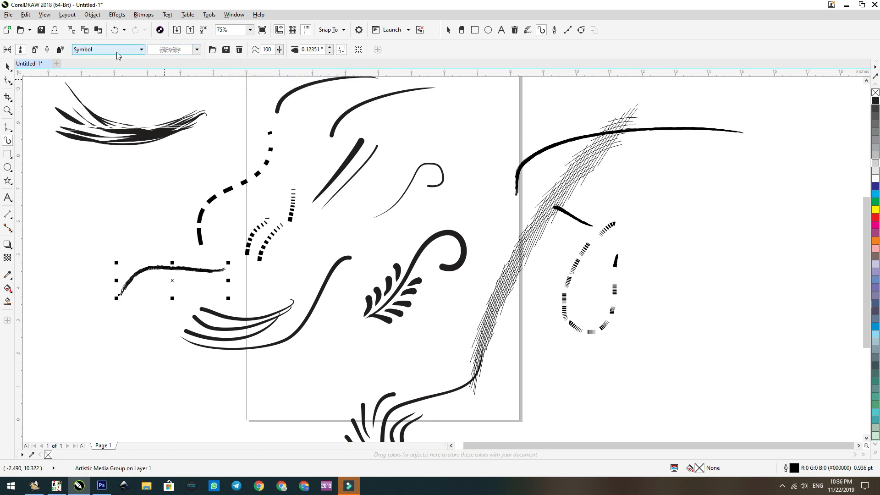
# - Look through the folders inside CustomMediaStrokes in the brushstroke folder browser and close it without choosing one
pyautogui.click(213, 50)
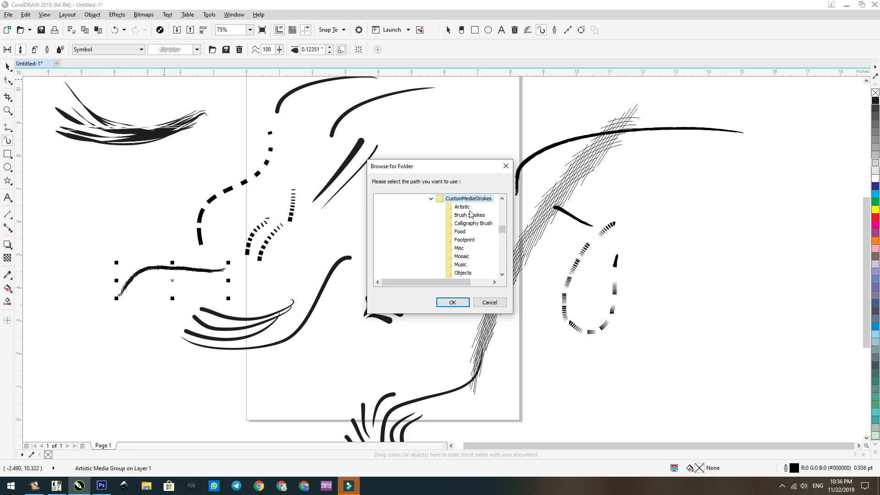
pyautogui.click(502, 274)
pyautogui.click(503, 275)
pyautogui.click(502, 275)
pyautogui.click(503, 274)
pyautogui.click(502, 275)
pyautogui.click(503, 198)
pyautogui.click(502, 198)
pyautogui.click(502, 198)
pyautogui.click(503, 198)
pyautogui.click(502, 198)
pyautogui.click(502, 198)
pyautogui.click(489, 303)
pyautogui.click(108, 49)
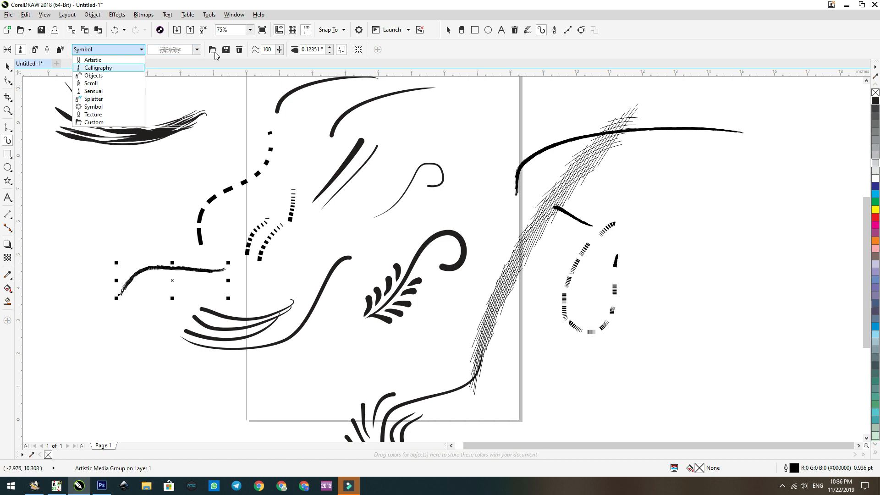
pyautogui.click(213, 52)
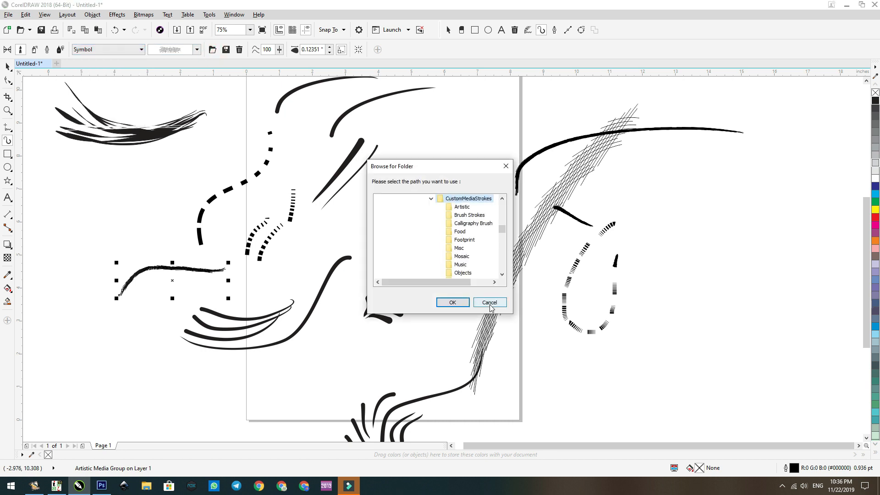
pyautogui.click(489, 304)
# - Deselect the strokes and add the artistic text "UMN*" above the thin hooked stroke in the page's upper right area
pyautogui.click(7, 66)
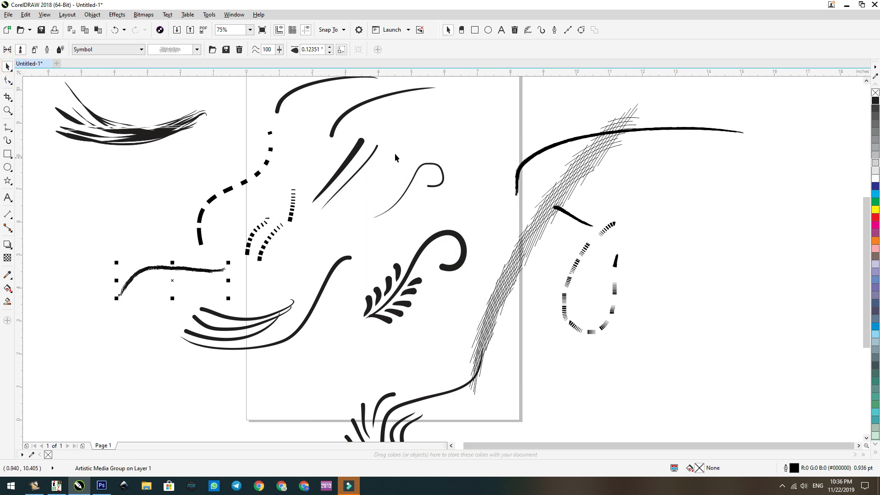
pyautogui.click(433, 143)
pyautogui.click(8, 197)
pyautogui.click(453, 132)
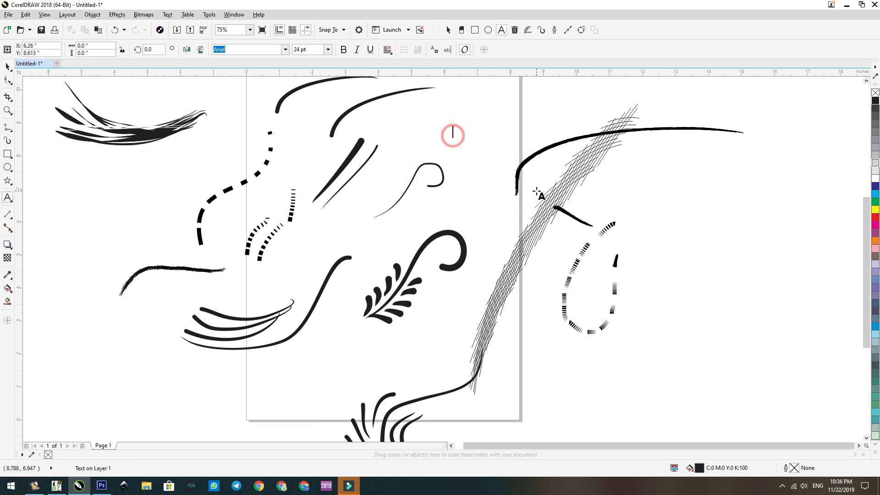
pyautogui.write('umn*')
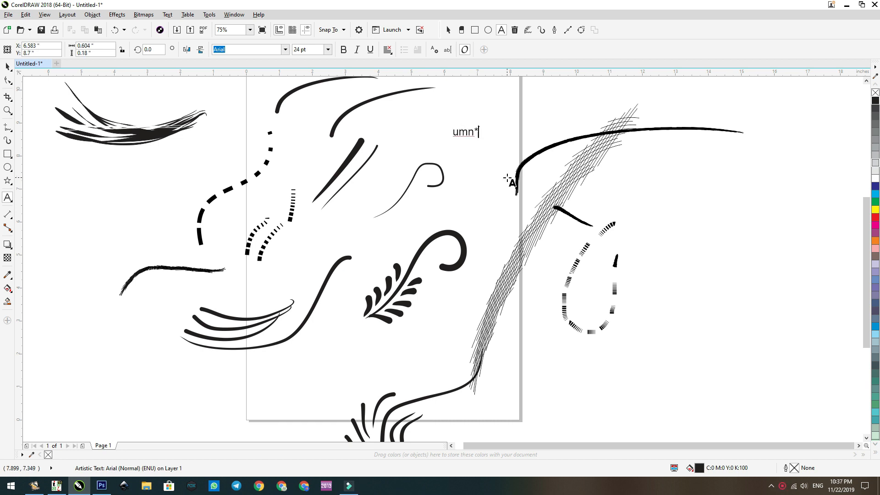
pyautogui.click(7, 67)
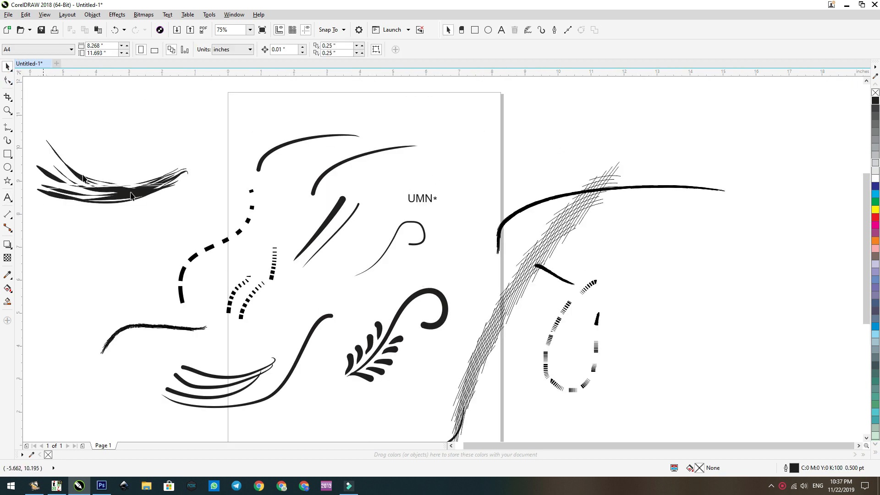
# - With the Artistic Media tool, save the UMN* object as a custom brushstroke named umn in the CustomMediaStrokes folder
pyautogui.press('i')
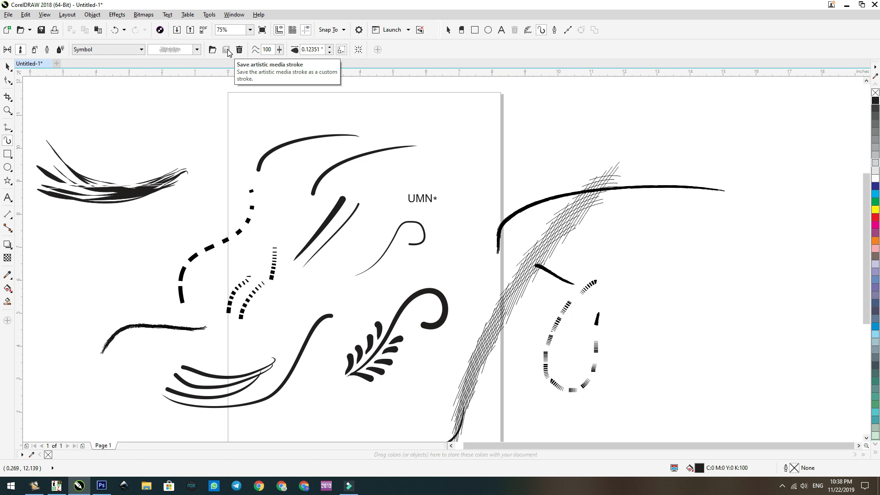
pyautogui.click(425, 202)
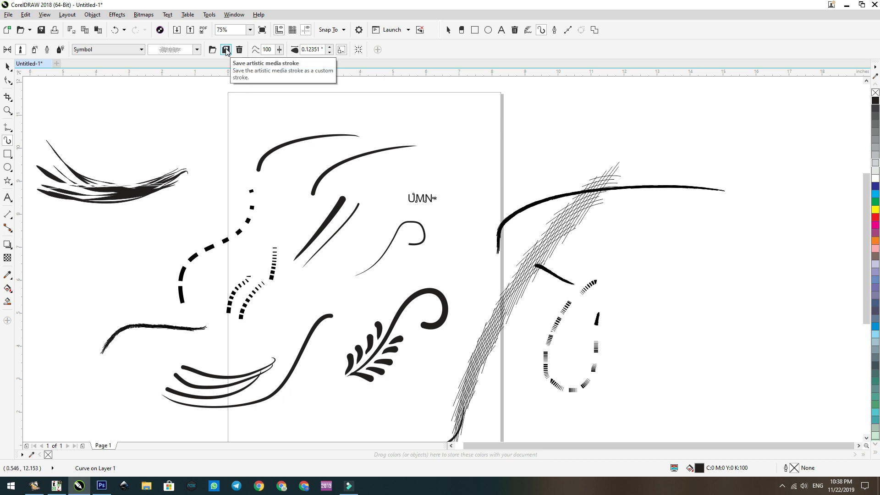
pyautogui.click(226, 49)
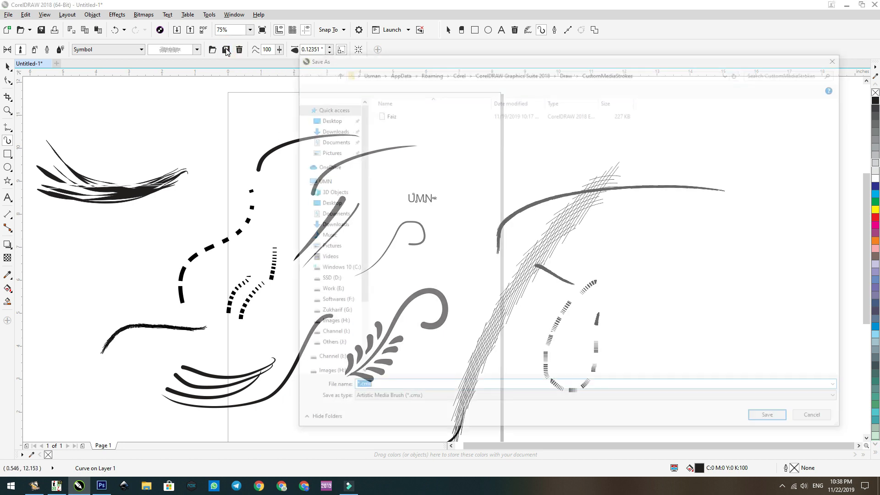
pyautogui.write('umn')
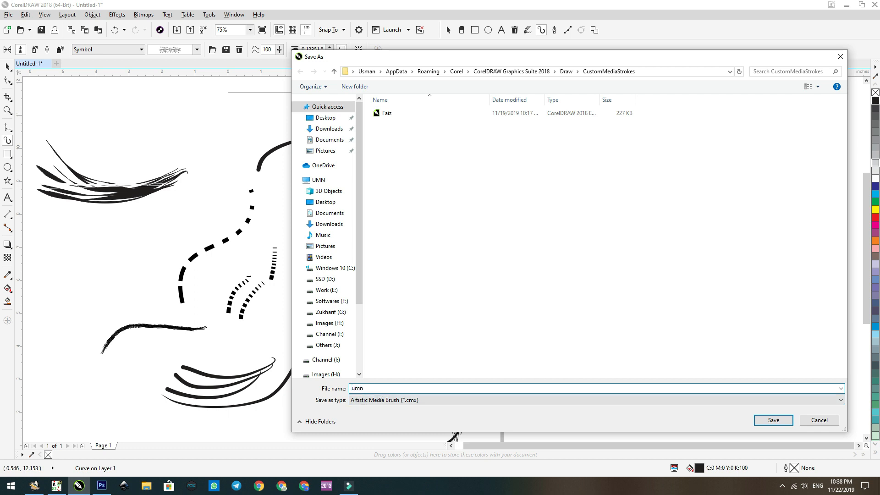
pyautogui.click(774, 420)
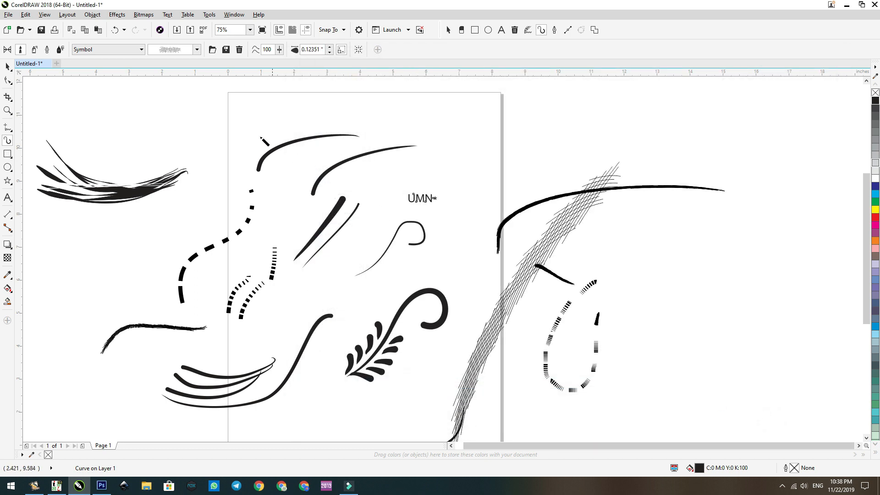
# - Switch the brushstroke category to Custom and load the Brush Strokes folder inside CustomMediaStrokes
pyautogui.click(115, 50)
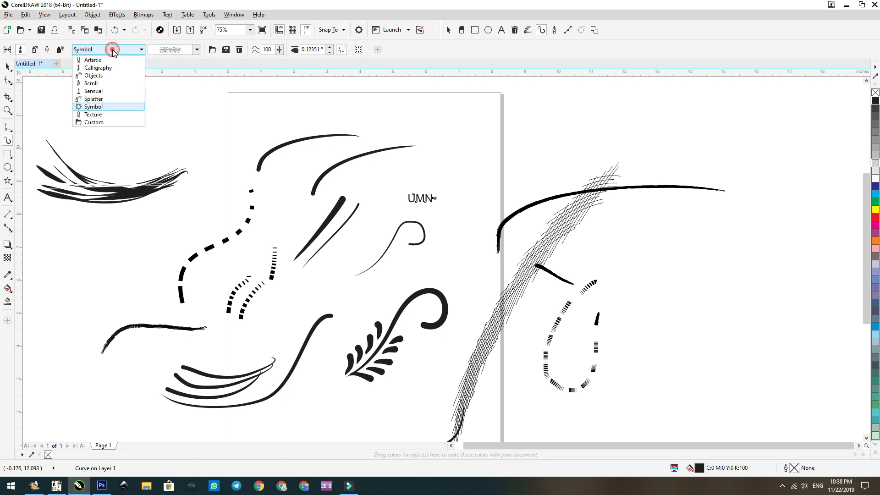
pyautogui.click(116, 51)
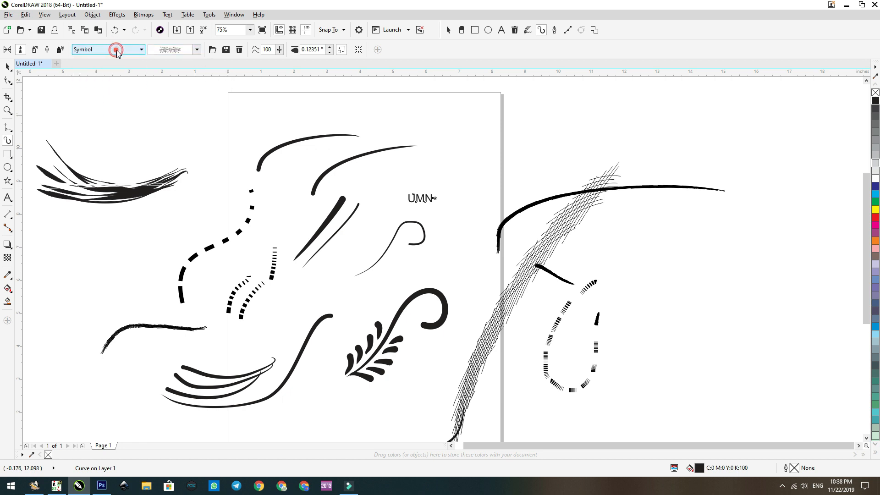
pyautogui.click(213, 51)
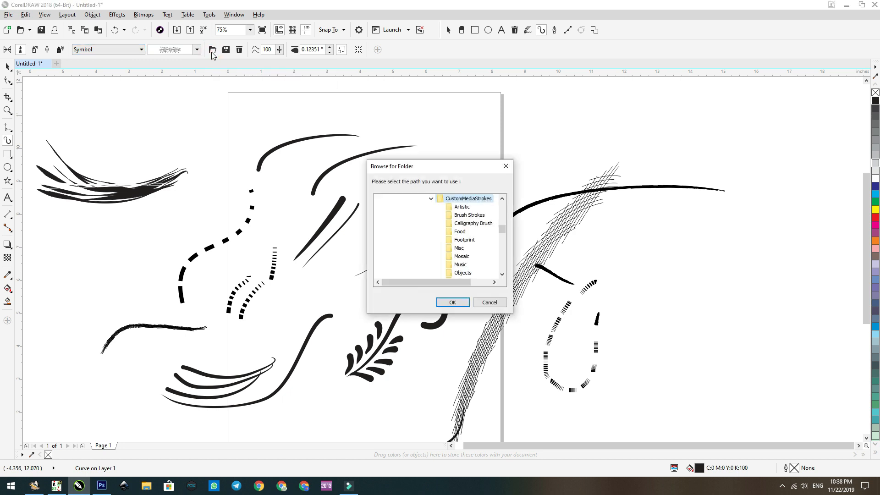
pyautogui.click(464, 214)
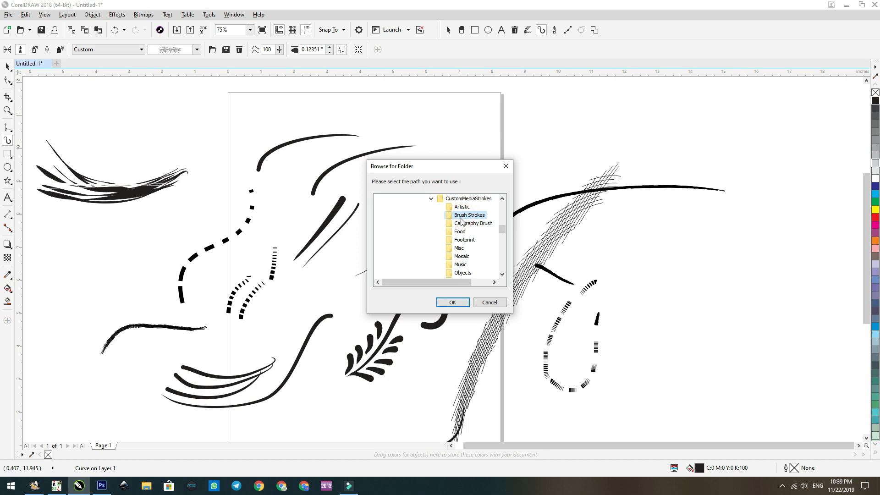
pyautogui.click(461, 302)
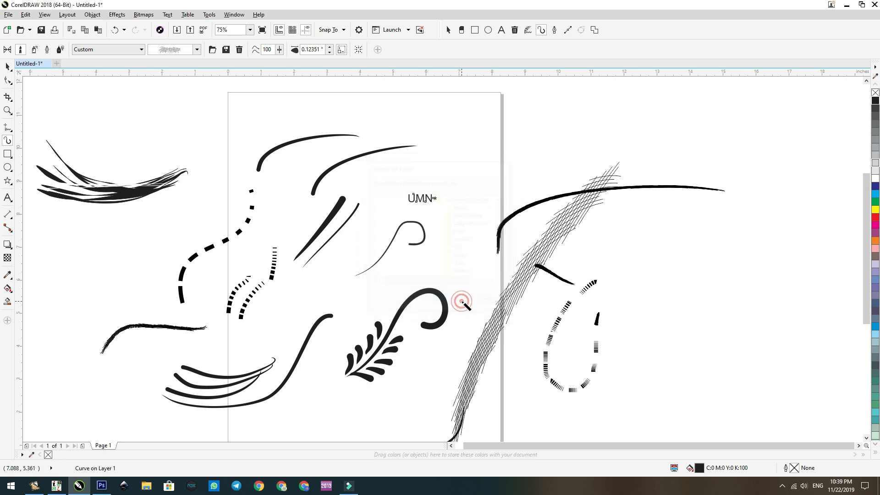
# - Check the Custom category's brushstroke list for the saved UMN* stroke, then clear the selection on the page
pyautogui.click(179, 52)
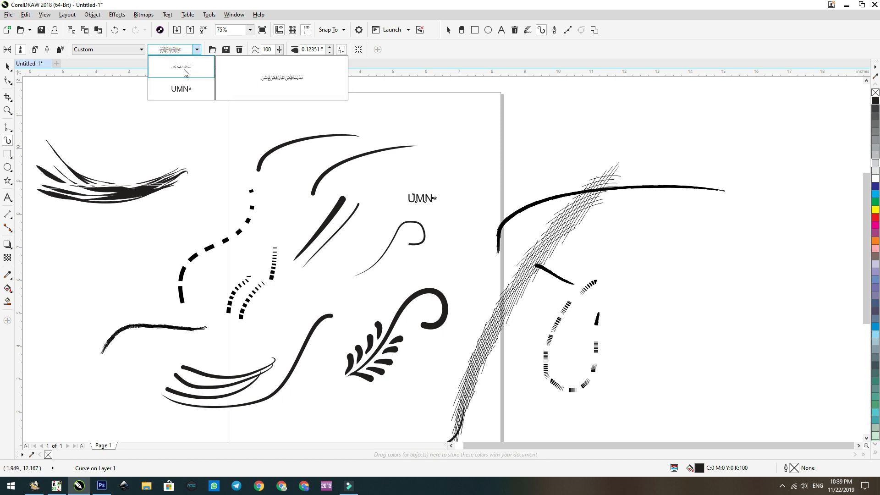
pyautogui.click(125, 50)
pyautogui.click(125, 50)
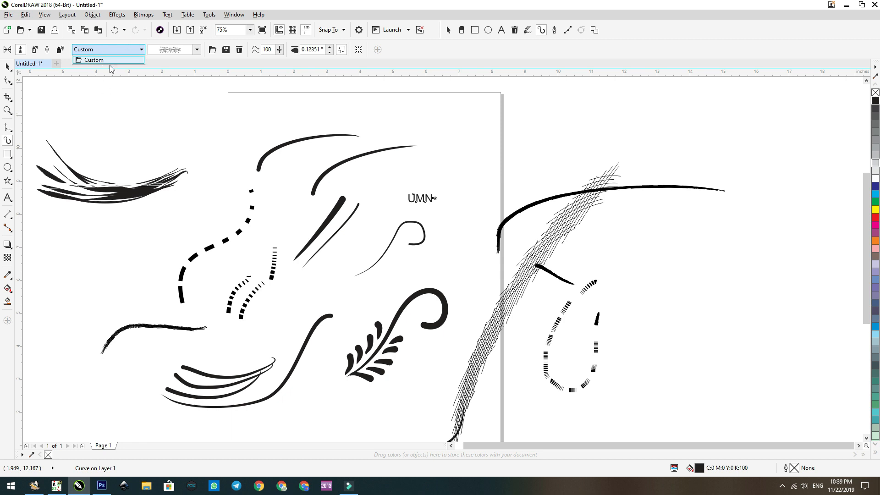
pyautogui.click(174, 51)
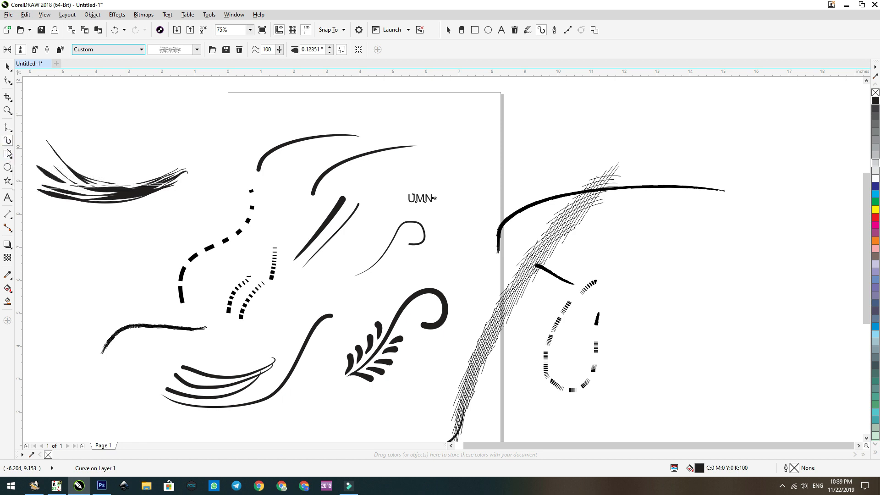
pyautogui.click(358, 110)
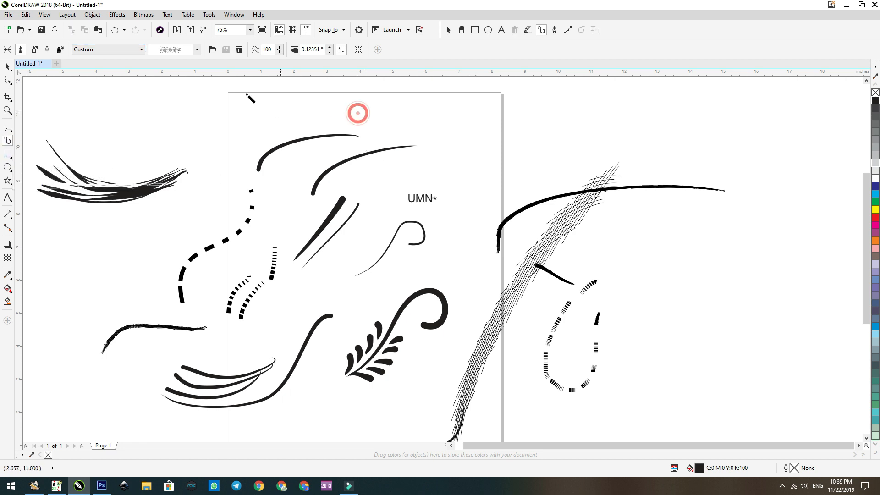
# - Choose the saved UMN* brushstroke and paint three strokes with it around the page's upper right edge and beyond
pyautogui.click(182, 49)
pyautogui.click(182, 89)
pyautogui.moveTo(465, 161)
pyautogui.mouseDown()
pyautogui.moveTo(484, 148)
pyautogui.moveTo(503, 143)
pyautogui.mouseUp()
pyautogui.moveTo(569, 132)
pyautogui.mouseDown()
pyautogui.moveTo(596, 119)
pyautogui.moveTo(674, 131)
pyautogui.mouseUp()
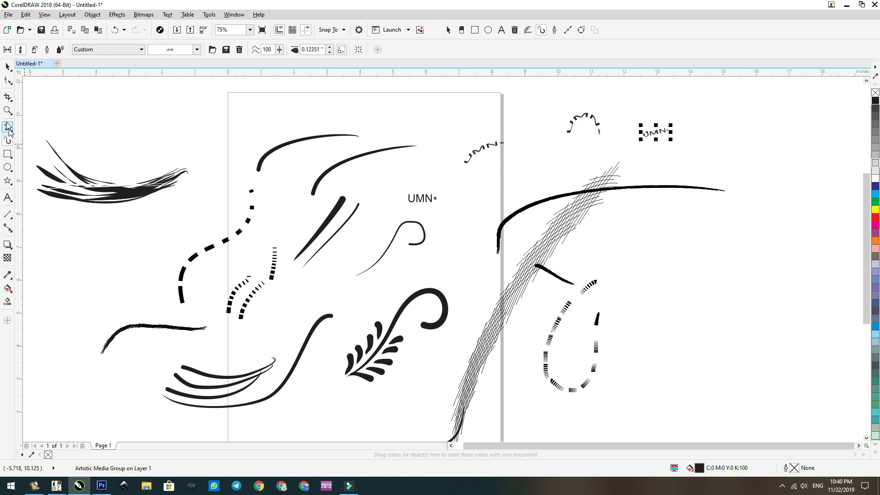
# - Add the artistic text "UMN" on the empty area beyond the hatched stroke and enlarge it to about 148 pt
pyautogui.click(10, 198)
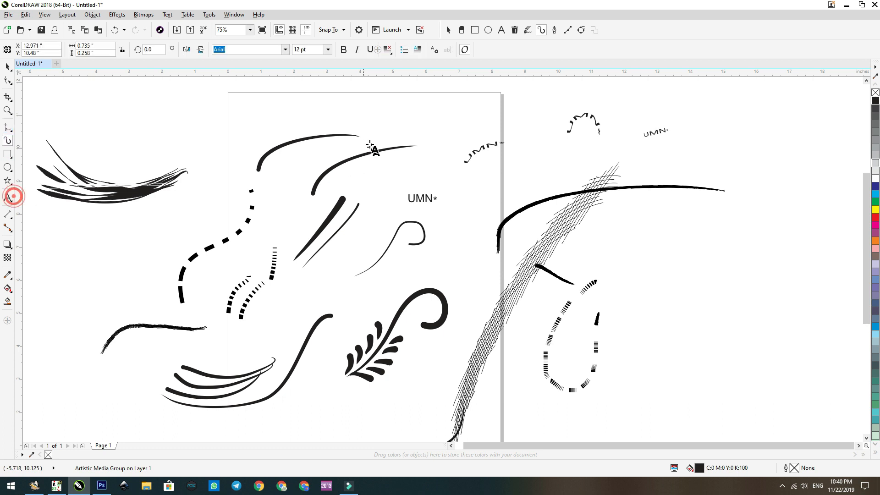
pyautogui.click(661, 281)
pyautogui.write('UMN')
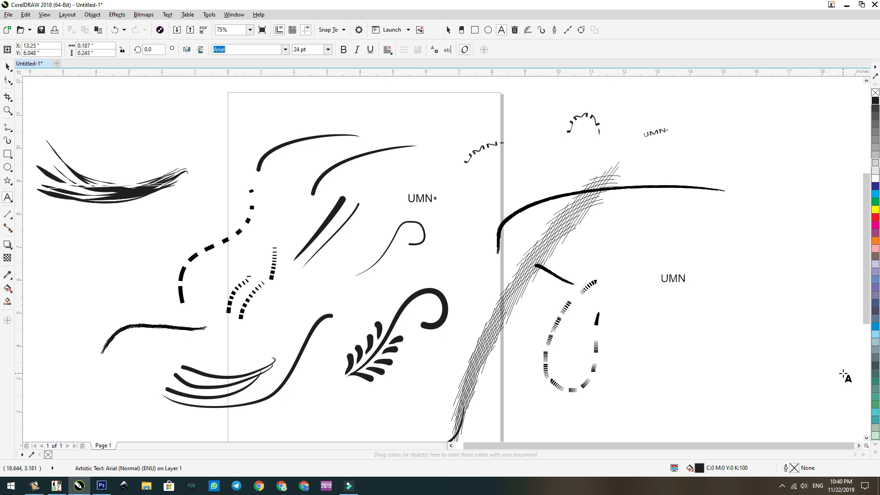
pyautogui.hotkey('ctrl', 'space')
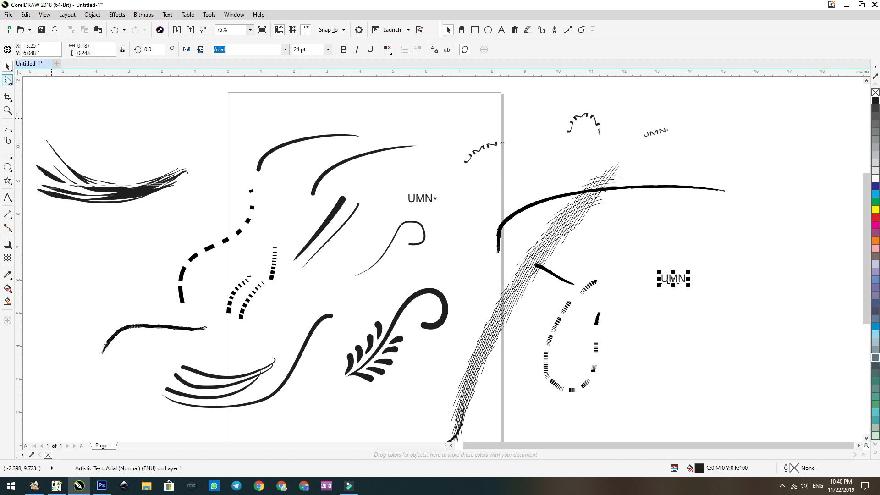
pyautogui.moveTo(688, 285)
pyautogui.mouseDown()
pyautogui.moveTo(754, 341)
pyautogui.moveTo(687, 269)
pyautogui.mouseUp()
# - Make the large UMN text bold and convert it to curves
pyautogui.click(343, 49)
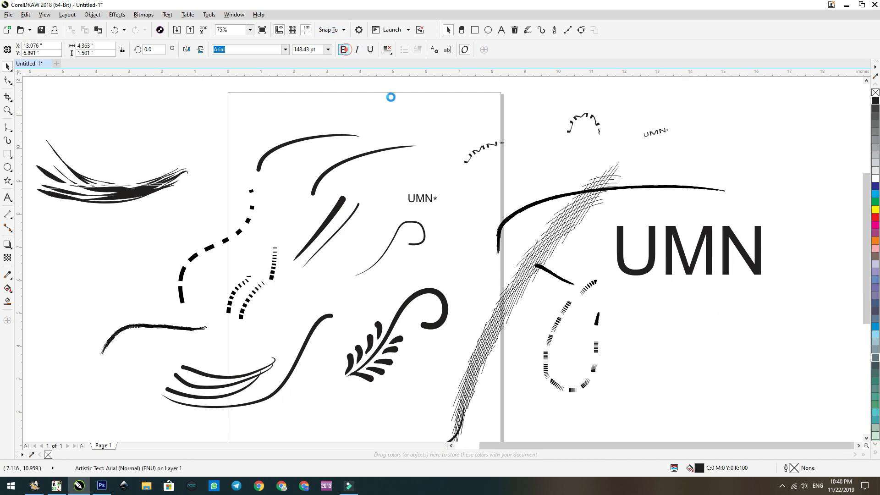
pyautogui.hotkey('ctrl', 'q')
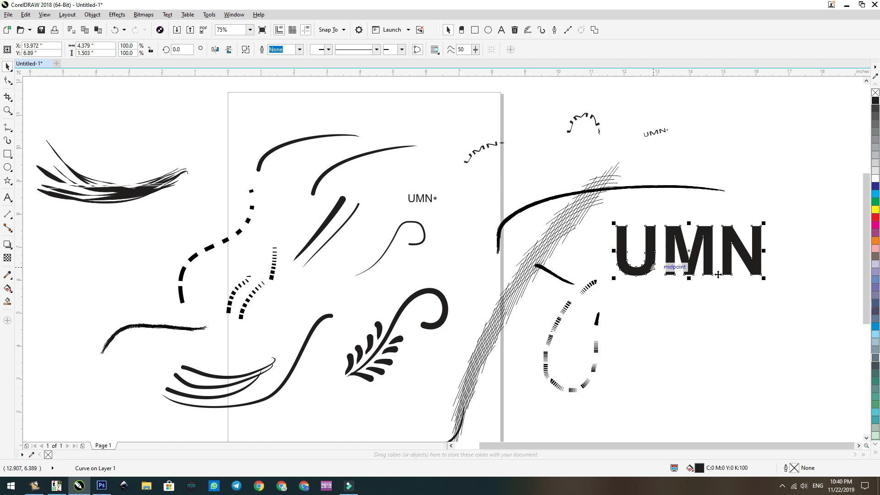
pyautogui.scroll(2, 800, 259)
pyautogui.scroll(-1, 659, 279)
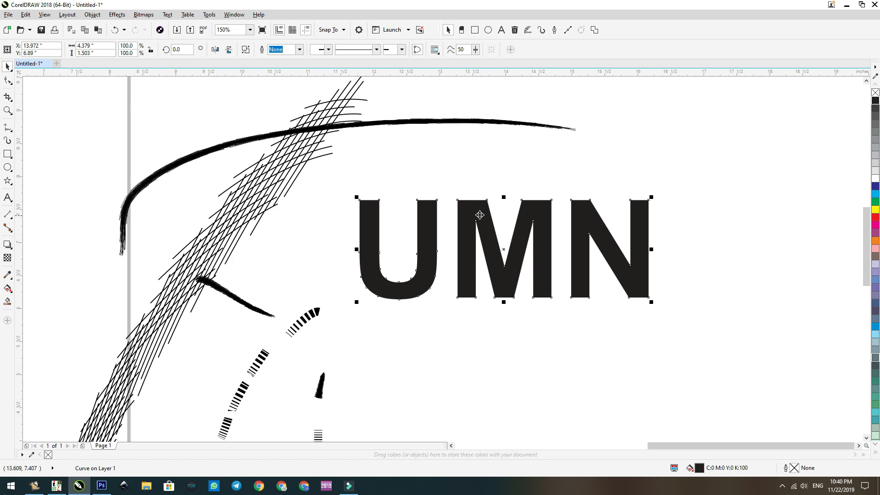
# - Reposition the UMN curves and place a duplicate of them directly below
pyautogui.click(8, 81)
pyautogui.click(7, 66)
pyautogui.click(347, 159)
pyautogui.moveTo(483, 223)
pyautogui.mouseDown()
pyautogui.moveTo(302, 113)
pyautogui.moveTo(331, 114)
pyautogui.mouseUp()
pyautogui.moveTo(622, 261)
pyautogui.mouseDown()
pyautogui.moveTo(668, 249)
pyautogui.moveTo(737, 173)
pyautogui.moveTo(721, 166)
pyautogui.moveTo(686, 367)
pyautogui.mouseUp()
pyautogui.moveTo(651, 196); pyautogui.dragTo(597, 226)
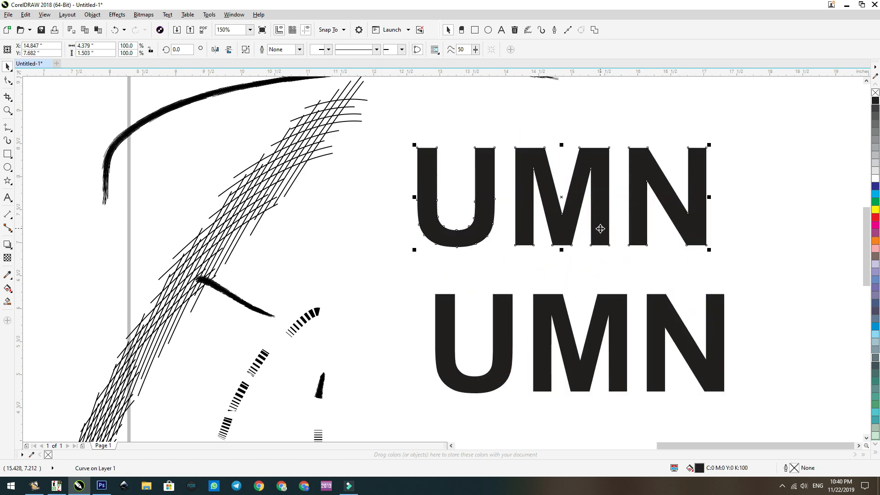
# - With the Artistic Media tool, apply the custom UMN* brushstroke to the upper UMN curves
pyautogui.click(7, 141)
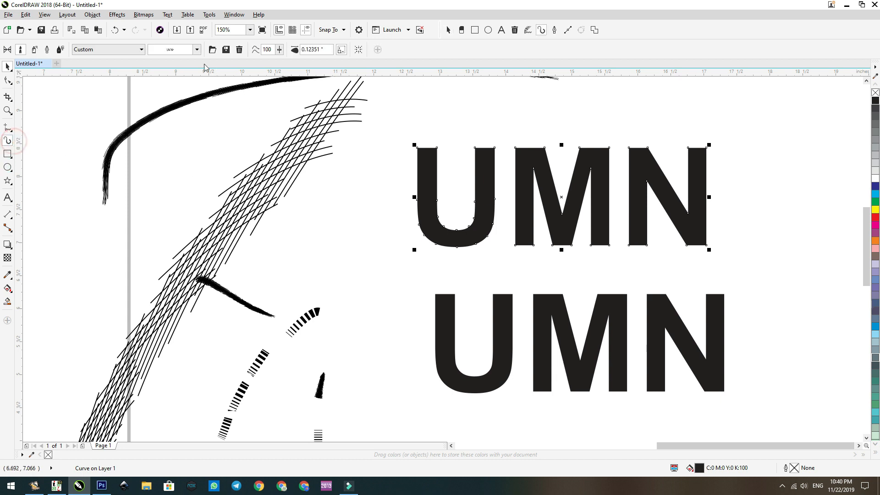
pyautogui.click(176, 50)
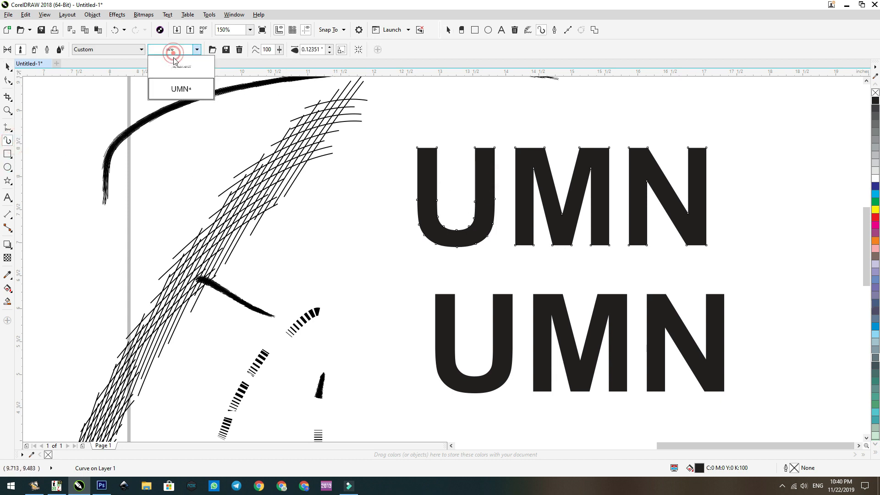
pyautogui.click(178, 87)
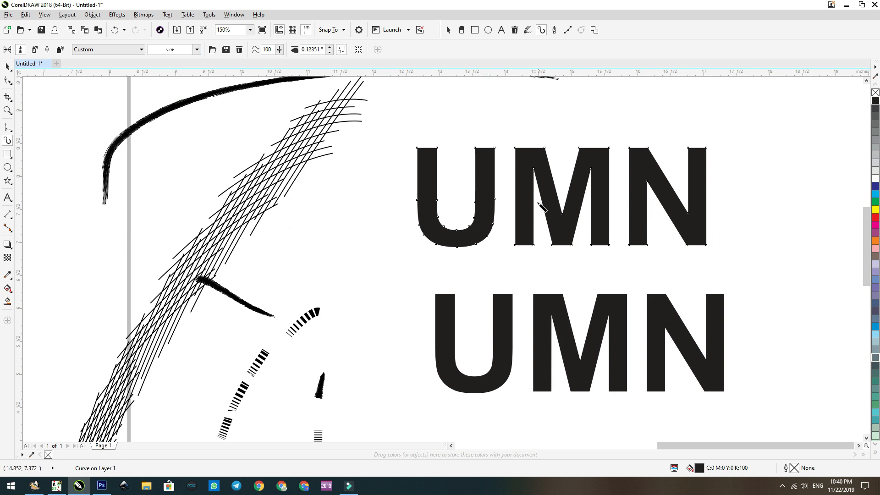
# - Reduce the upper UMN's brushstroke width to 0.03351 inches
pyautogui.click(330, 52)
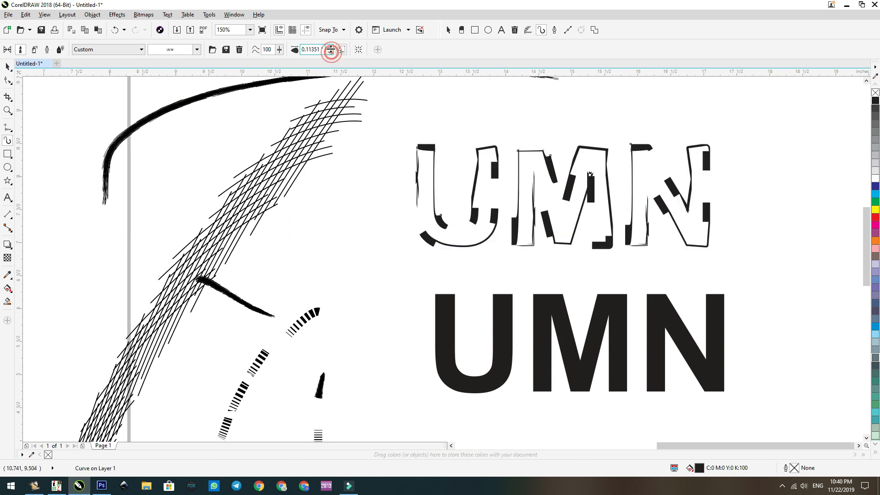
pyautogui.click(329, 53)
pyautogui.click(329, 53)
pyautogui.click(330, 52)
pyautogui.click(329, 52)
pyautogui.click(330, 52)
pyautogui.click(329, 46)
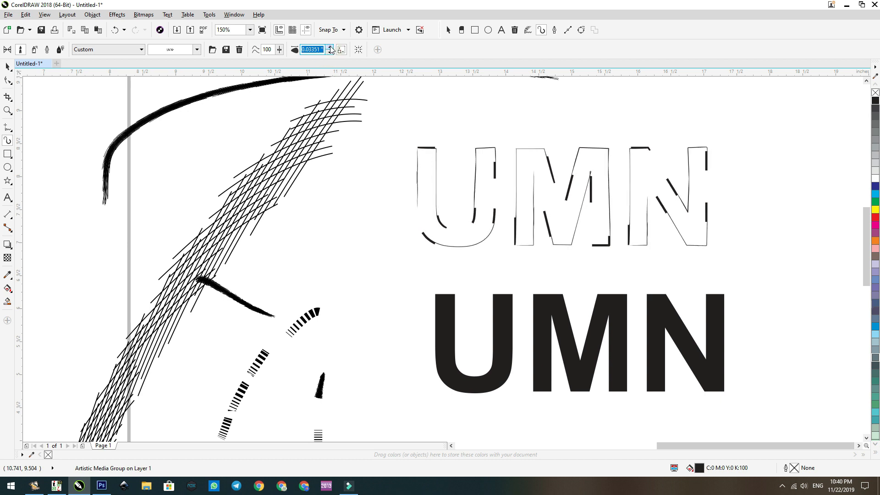
# - Increase the upper UMN's brushstroke width to 0.22351 inches
pyautogui.click(329, 47)
pyautogui.click(330, 47)
pyautogui.click(330, 46)
pyautogui.click(329, 46)
pyautogui.click(330, 46)
pyautogui.click(330, 46)
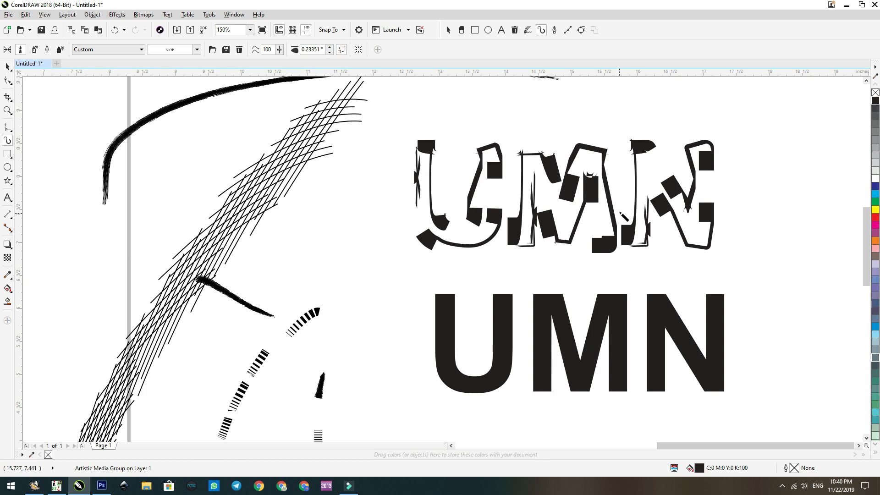
pyautogui.click(330, 53)
pyautogui.click(330, 52)
# - Remove the fill from the lower UMN curves and give them a 0.5 pt black outline
pyautogui.click(7, 67)
pyautogui.click(542, 309)
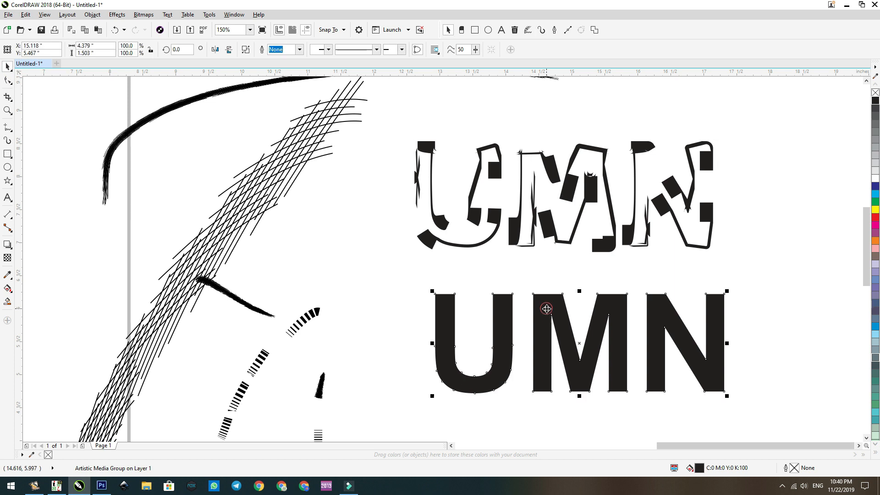
pyautogui.click(875, 93)
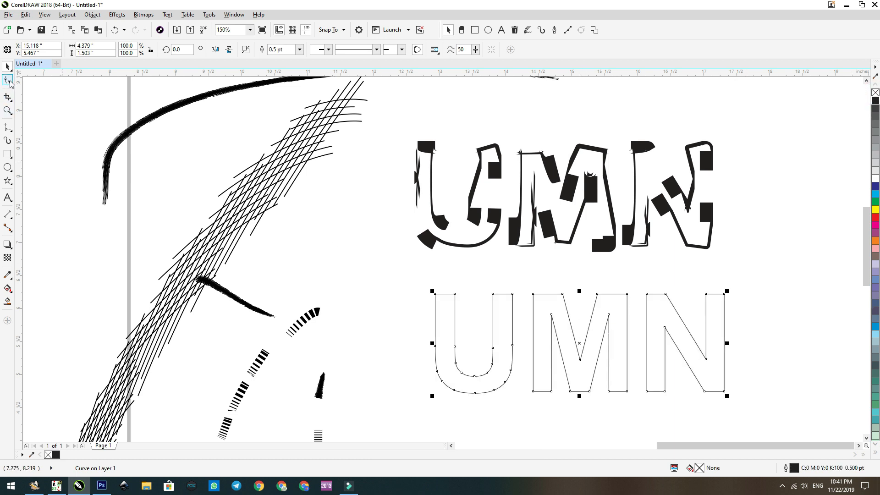
# - With the Shape tool, select all nodes of the lower UMN outline, break the curve at them and deselect the nodes
pyautogui.click(6, 83)
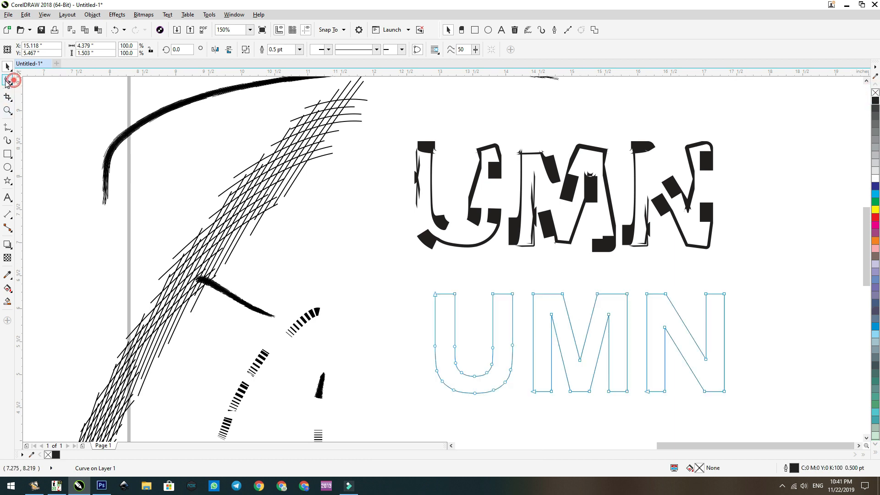
pyautogui.moveTo(747, 428)
pyautogui.mouseDown()
pyautogui.moveTo(597, 432)
pyautogui.moveTo(399, 374)
pyautogui.mouseUp()
pyautogui.moveTo(528, 428)
pyautogui.mouseDown()
pyautogui.moveTo(436, 266)
pyautogui.moveTo(640, 249)
pyautogui.moveTo(783, 287)
pyautogui.moveTo(784, 369)
pyautogui.moveTo(756, 405)
pyautogui.mouseUp()
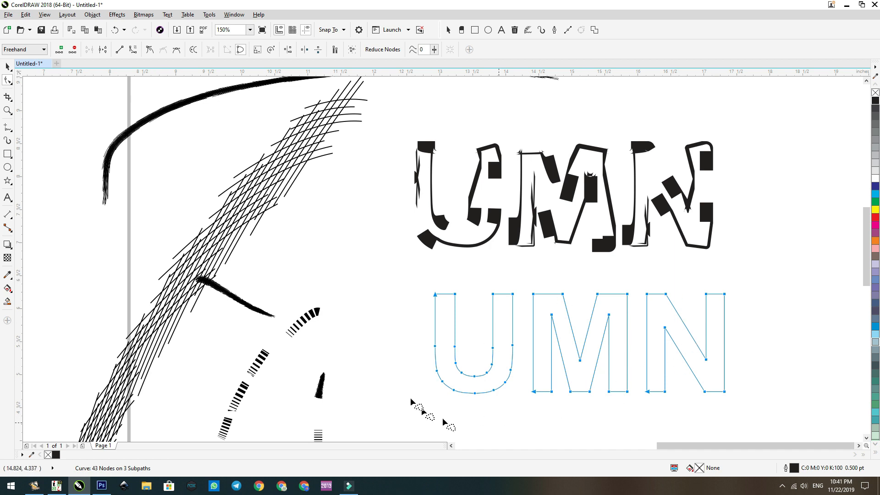
pyautogui.click(103, 49)
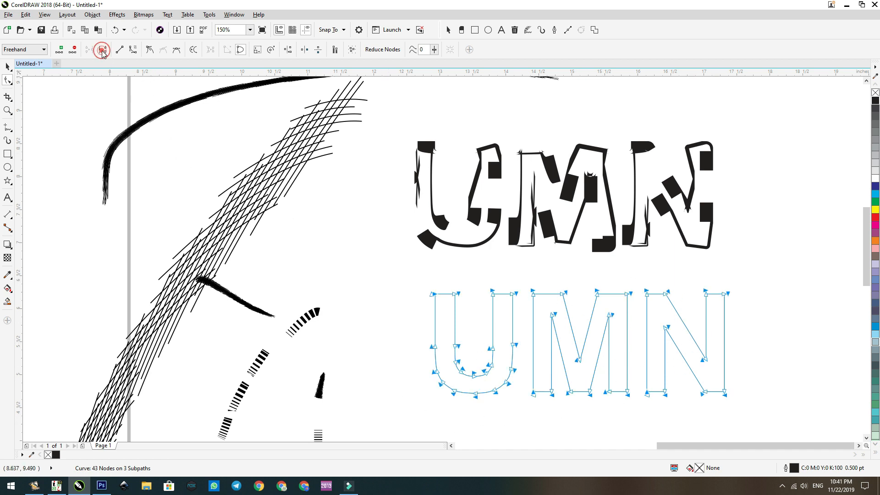
pyautogui.scroll(2, 641, 428)
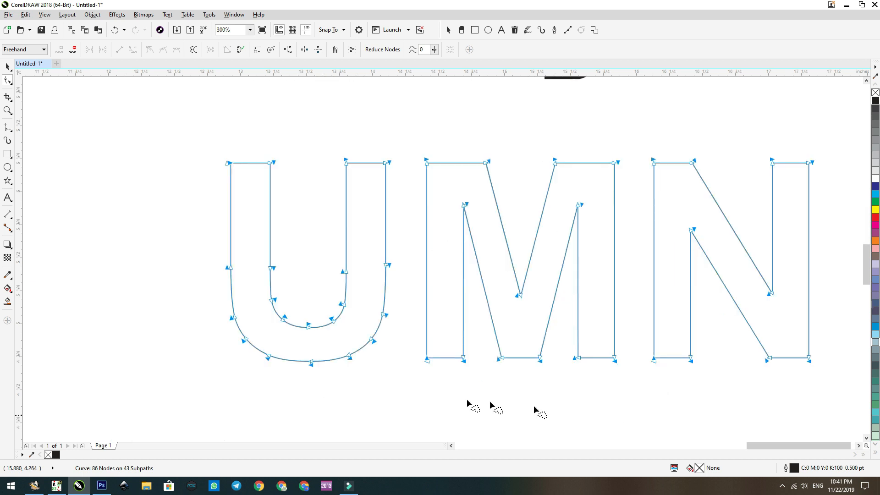
pyautogui.click(369, 395)
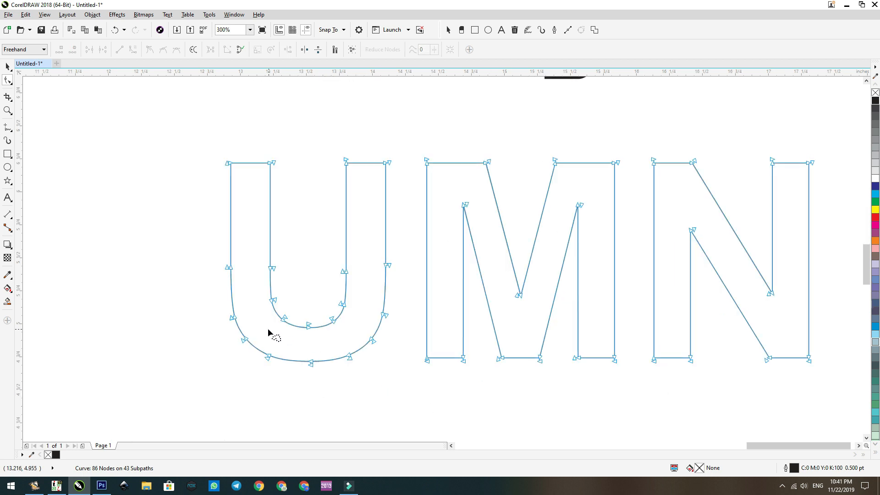
# - Rejoin three of the broken nodes along the inner curve of the U: both sides and the lowest point
pyautogui.moveTo(260, 318)
pyautogui.mouseDown()
pyautogui.moveTo(276, 297)
pyautogui.moveTo(285, 303)
pyautogui.moveTo(274, 316)
pyautogui.mouseUp()
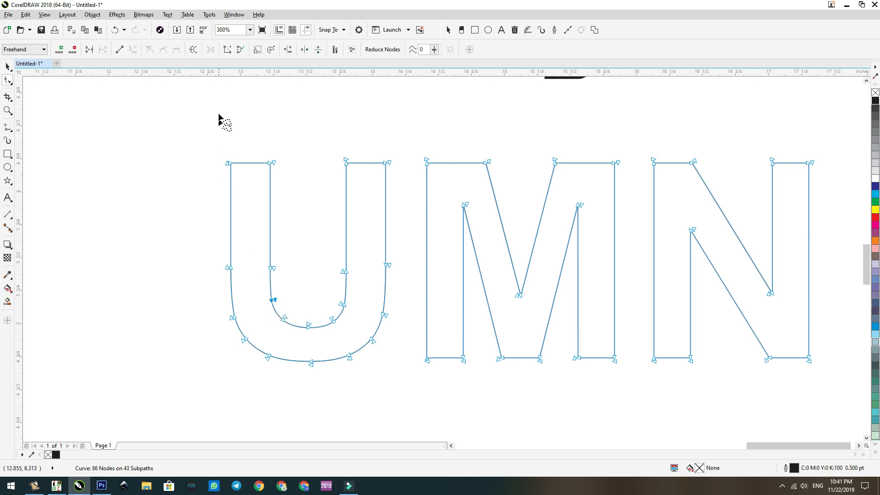
pyautogui.click(229, 51)
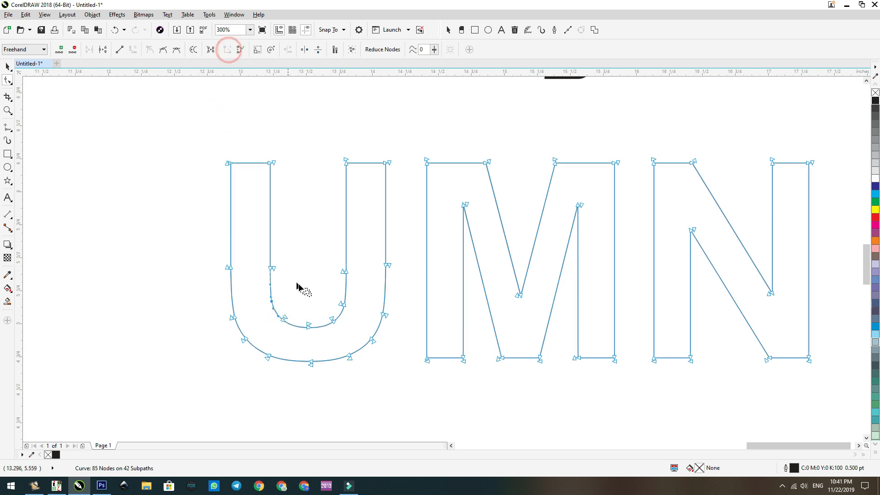
pyautogui.click(342, 304)
pyautogui.click(227, 51)
pyautogui.moveTo(301, 301)
pyautogui.mouseDown()
pyautogui.moveTo(304, 318)
pyautogui.moveTo(305, 289)
pyautogui.mouseUp()
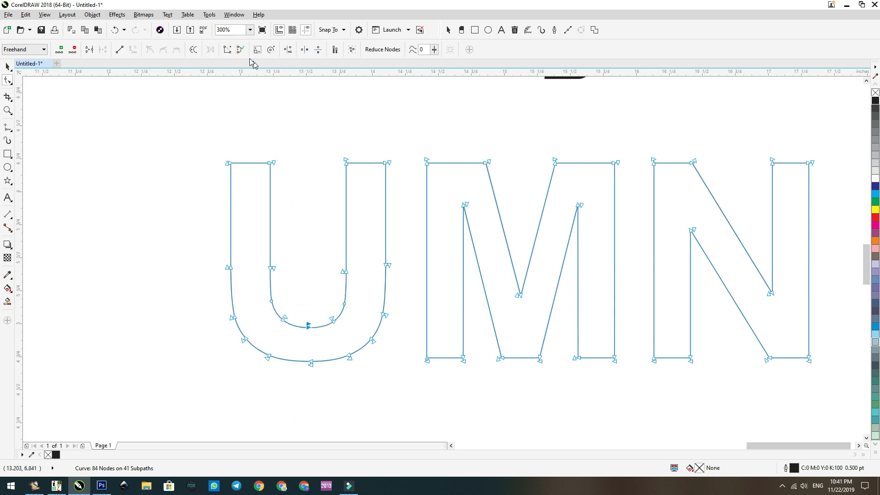
pyautogui.click(227, 51)
# - Rejoin broken nodes along the outer curve of the U, on both sides and at its lowest point
pyautogui.moveTo(264, 328); pyautogui.dragTo(236, 345)
pyautogui.click(227, 50)
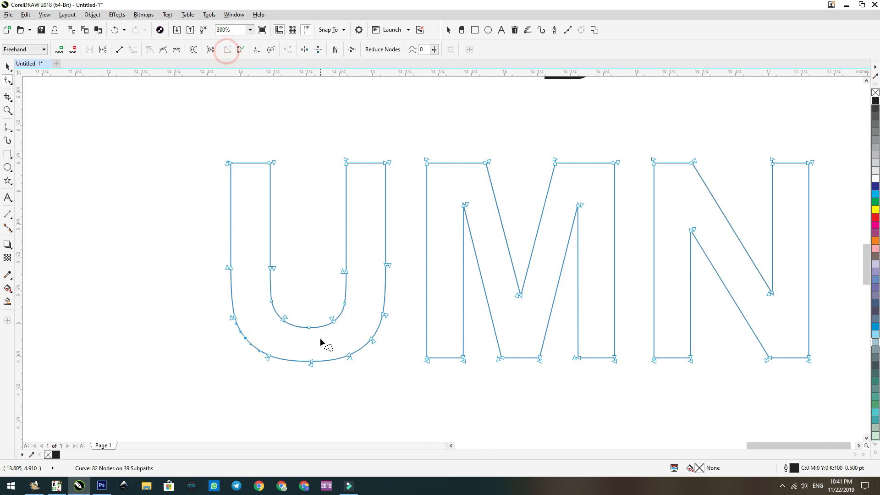
pyautogui.moveTo(343, 346)
pyautogui.mouseDown()
pyautogui.moveTo(366, 367)
pyautogui.moveTo(375, 338)
pyautogui.mouseUp()
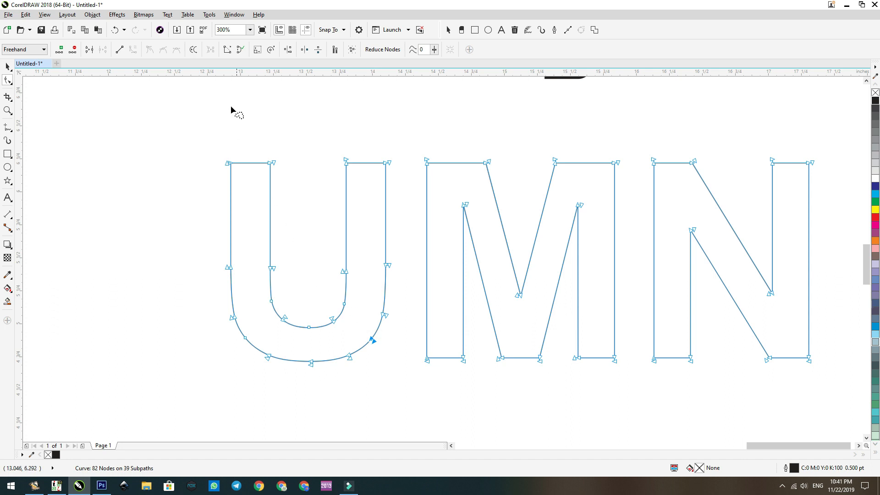
pyautogui.click(226, 52)
pyautogui.moveTo(322, 352)
pyautogui.mouseDown()
pyautogui.moveTo(310, 376)
pyautogui.moveTo(321, 369)
pyautogui.mouseUp()
pyautogui.click(228, 49)
pyautogui.click(7, 67)
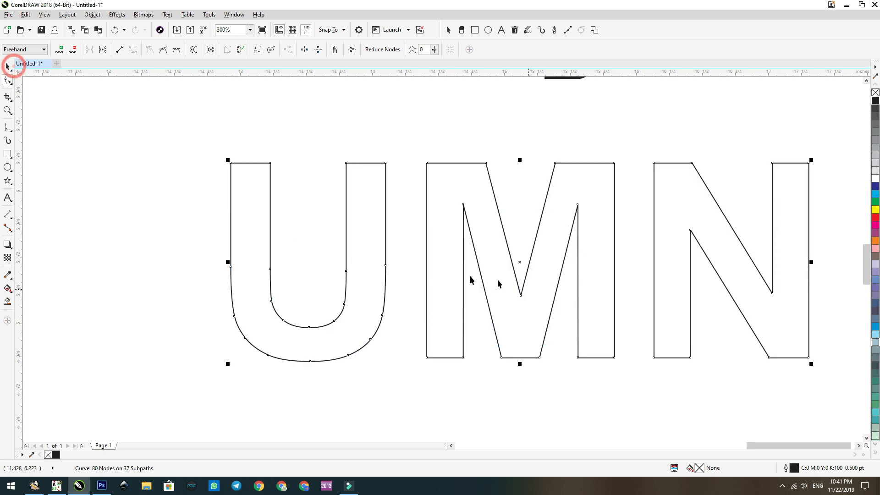
# - Apply the custom UMN* brushstroke to the lower UMN outline and set its stroke width to 0.1 inches
pyautogui.scroll(-2, 472, 279)
pyautogui.click(663, 252)
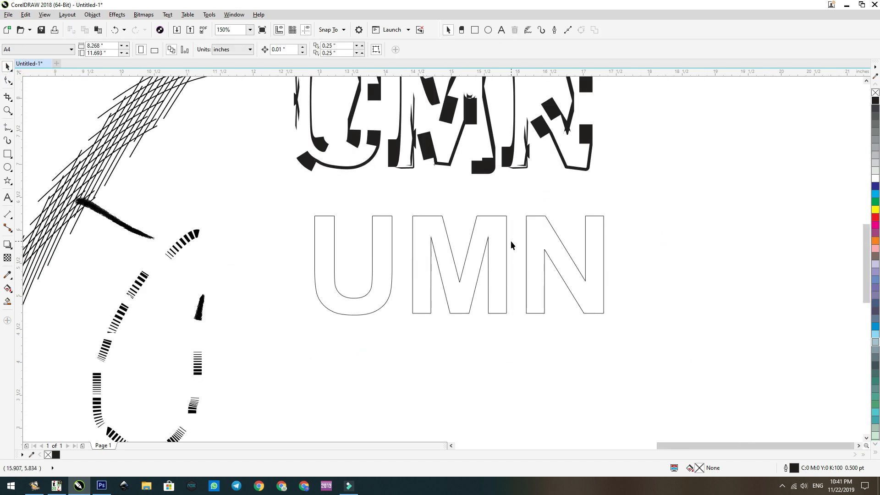
pyautogui.click(482, 251)
pyautogui.click(483, 254)
pyautogui.click(9, 141)
pyautogui.click(177, 49)
pyautogui.click(177, 90)
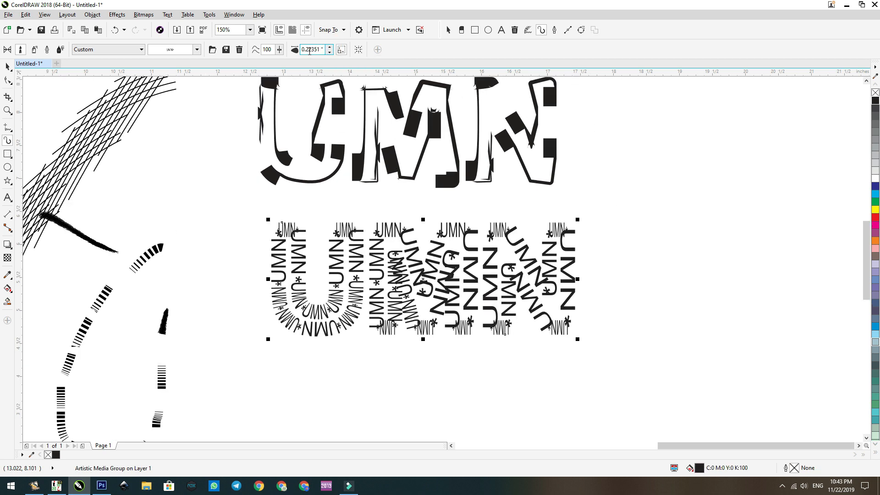
pyautogui.click(309, 51)
pyautogui.click(330, 46)
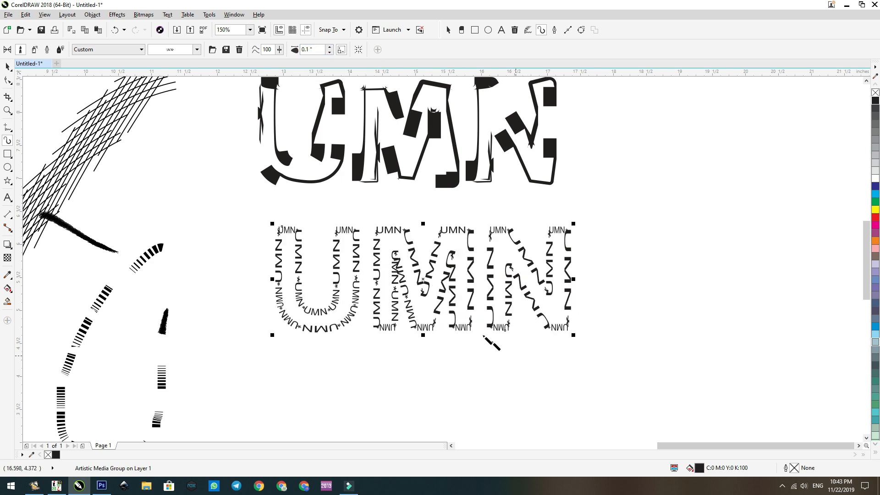
# - Using the Shape tool, add a node midway along the U's right outer stem and break the curve there
pyautogui.click(8, 81)
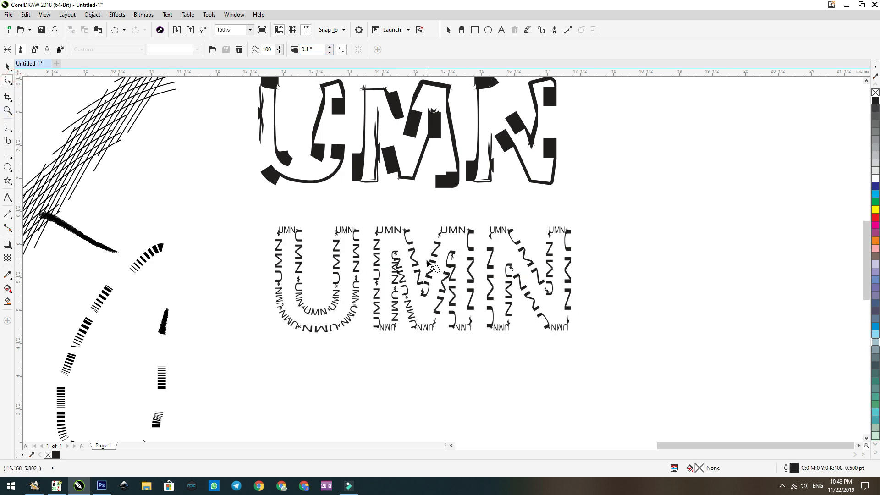
pyautogui.scroll(4, 429, 268)
pyautogui.scroll(-2, 440, 269)
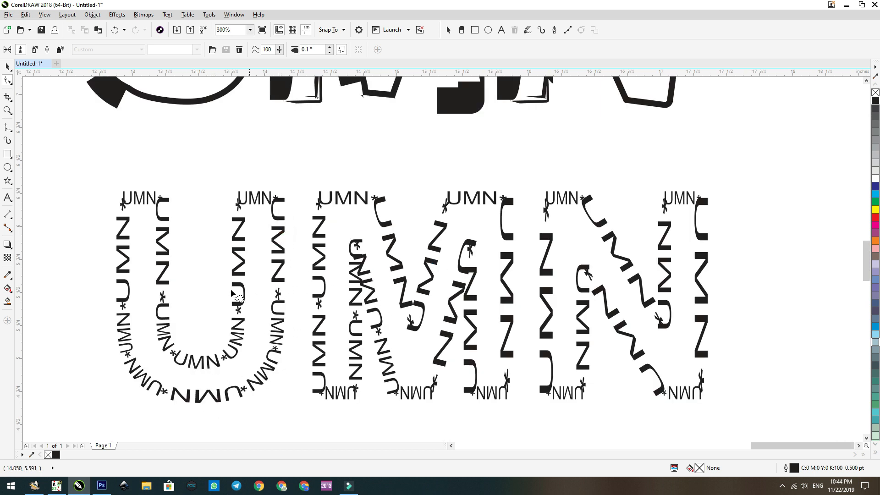
pyautogui.click(277, 288)
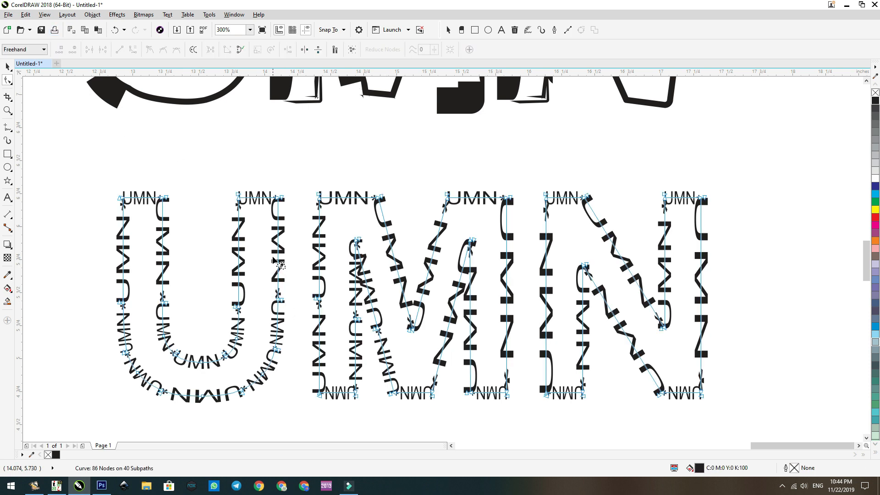
pyautogui.doubleClick(278, 248)
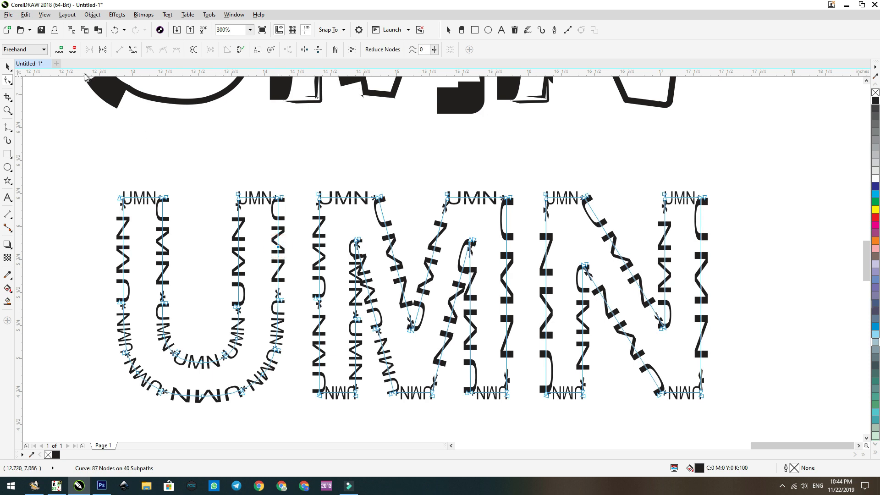
pyautogui.click(103, 50)
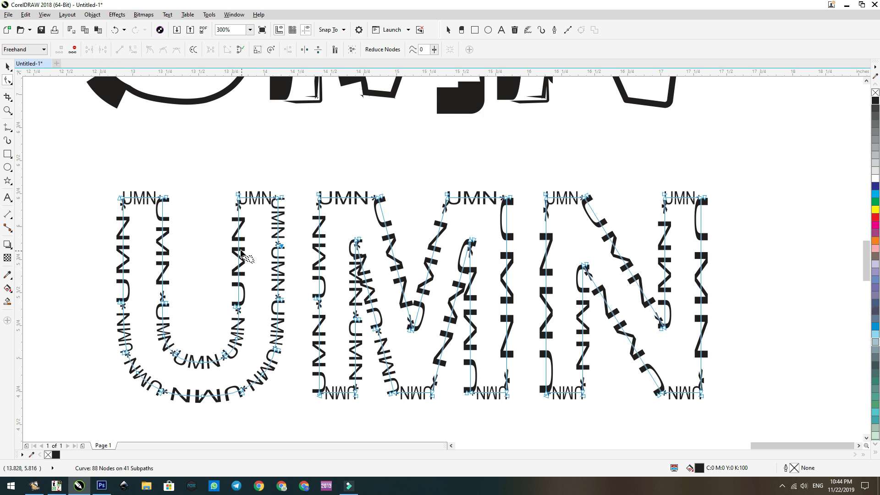
# - Add a node midway along the U's remaining three stem edges, both inner and the outer left, breaking the curve at each, and deselect
pyautogui.doubleClick(236, 250)
pyautogui.click(103, 49)
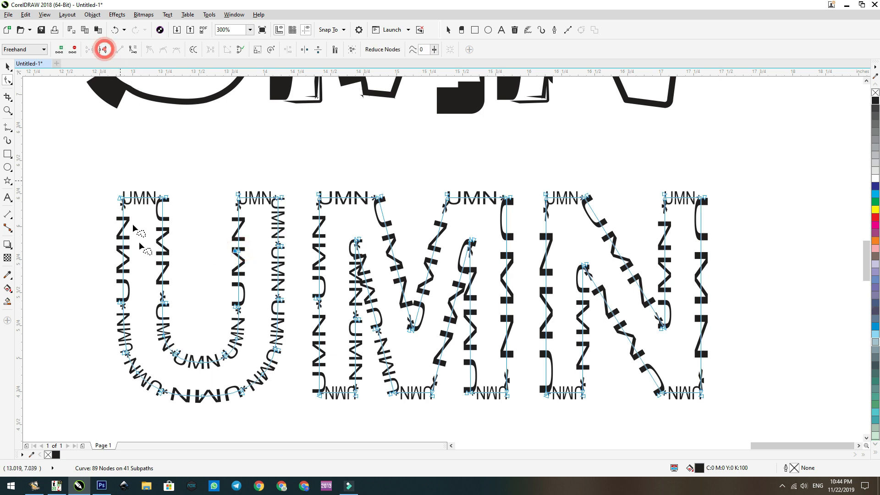
pyautogui.doubleClick(163, 253)
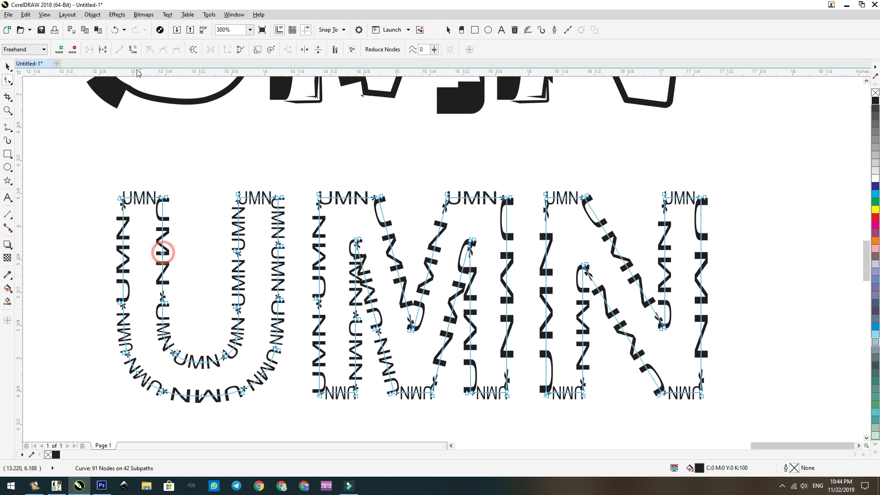
pyautogui.click(103, 50)
pyautogui.doubleClick(123, 251)
pyautogui.click(103, 49)
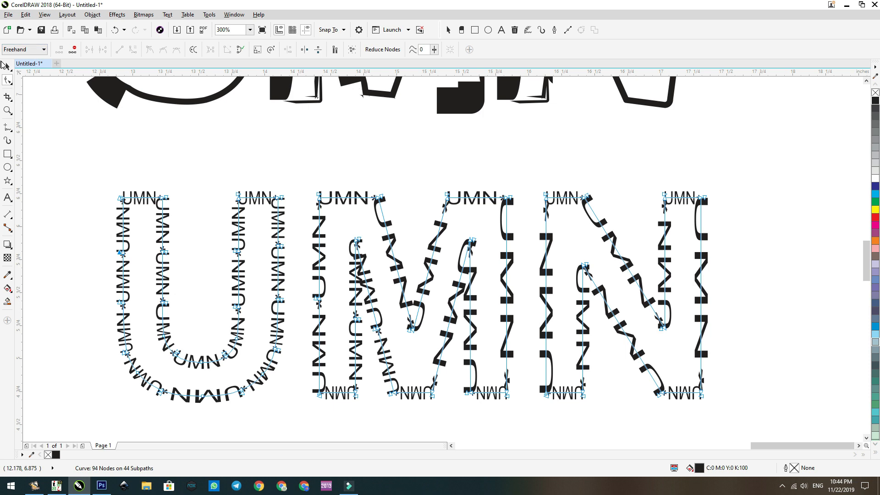
pyautogui.click(7, 67)
pyautogui.click(175, 140)
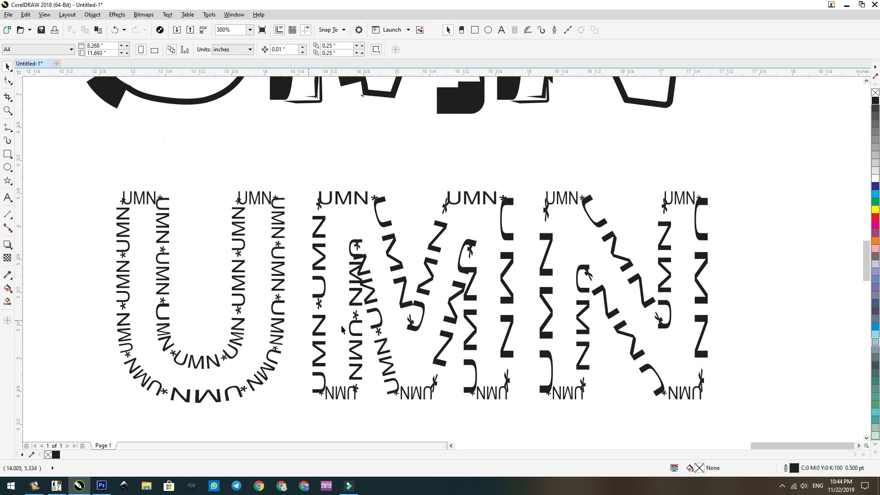
# - Using the Shape tool, break the curve at two points along the right diagonal of the M's inner V
pyautogui.click(8, 81)
pyautogui.click(432, 257)
pyautogui.click(437, 238)
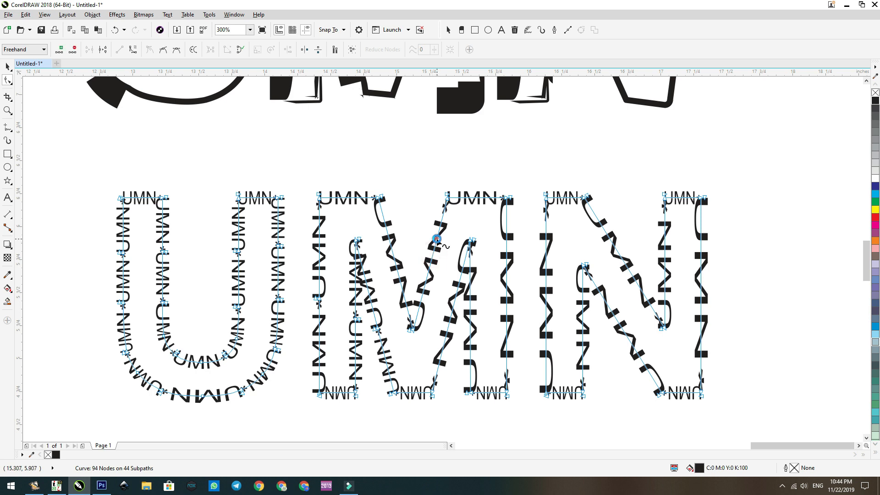
pyautogui.click(104, 50)
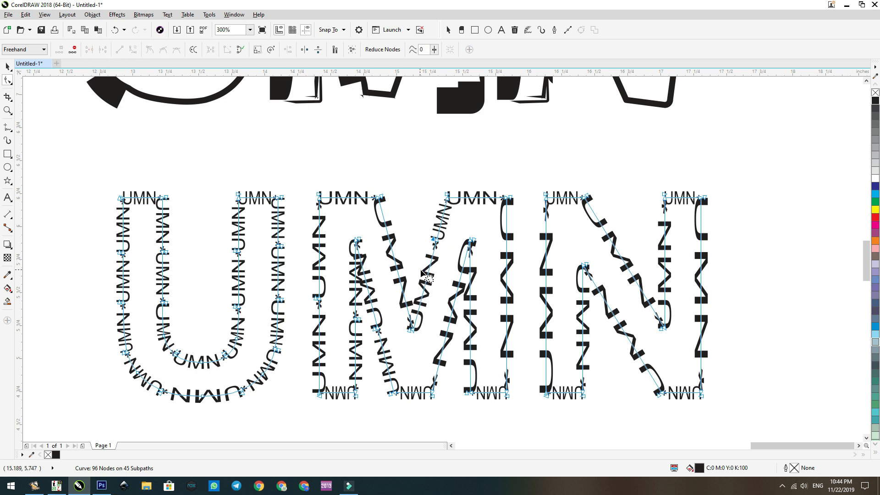
pyautogui.click(426, 278)
pyautogui.click(103, 50)
# - Break the curve at two points along the left diagonal of the M's inner V and deselect the lettering
pyautogui.click(388, 234)
pyautogui.click(105, 50)
pyautogui.click(399, 276)
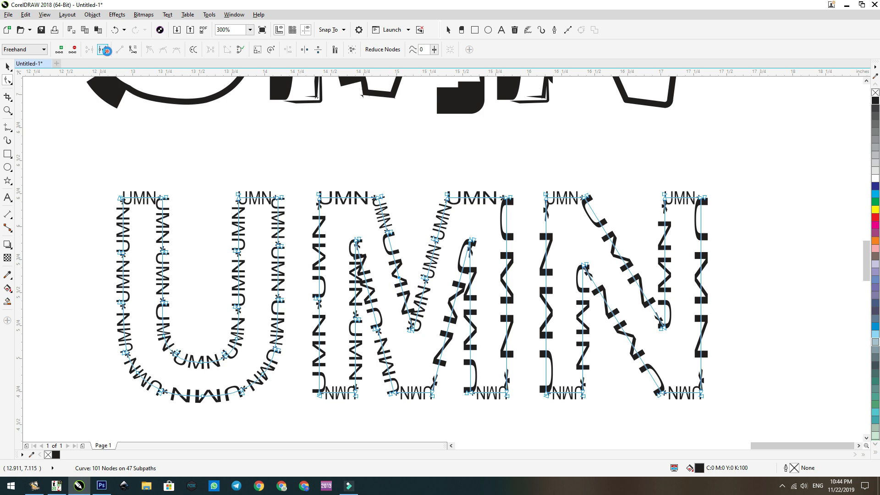
pyautogui.click(7, 67)
pyautogui.scroll(-2, 486, 248)
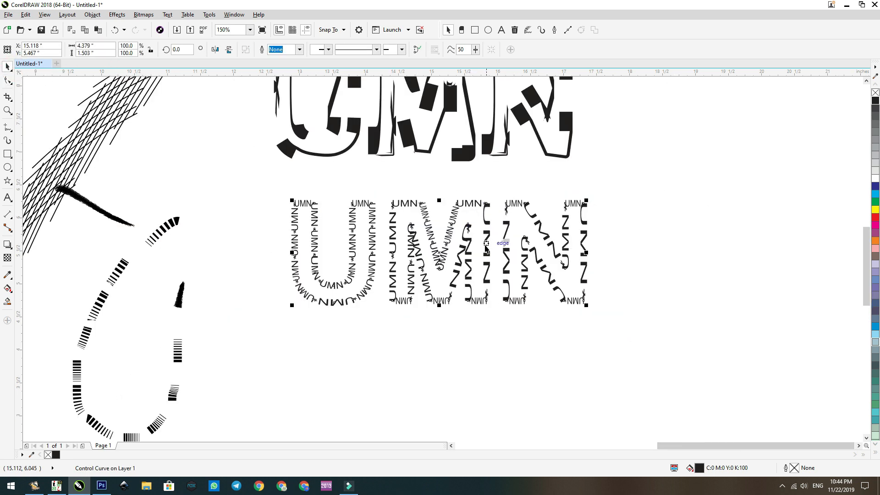
pyautogui.scroll(-2, 524, 293)
pyautogui.click(500, 350)
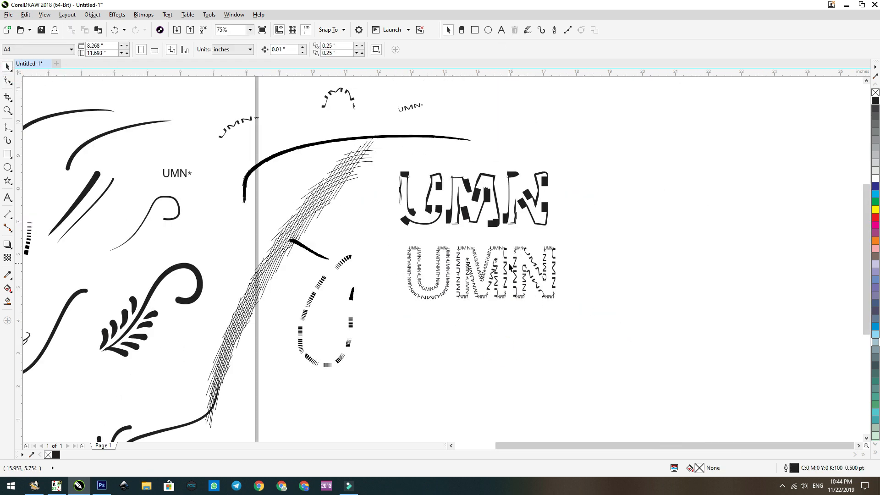
# - Apply the custom Arabic-text brushstroke to the lower UMN outline, and request deletion of that saved stroke but decline it
pyautogui.click(507, 266)
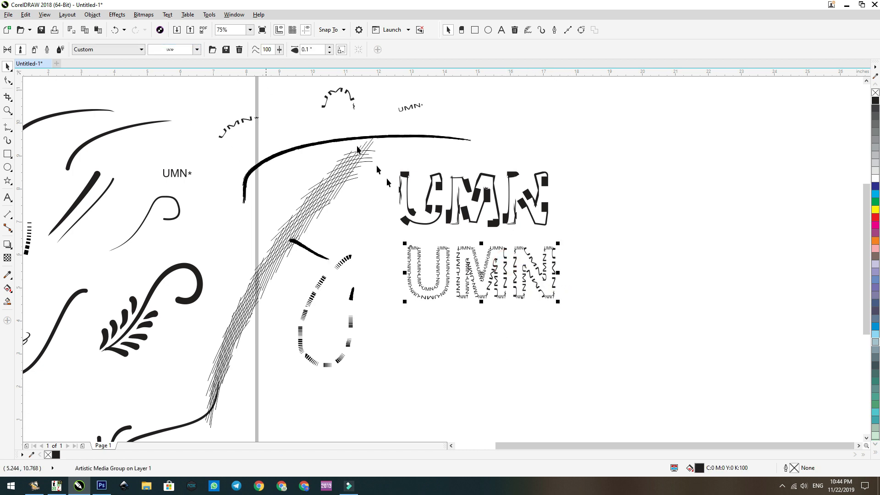
pyautogui.click(190, 52)
pyautogui.click(184, 69)
pyautogui.scroll(4, 548, 289)
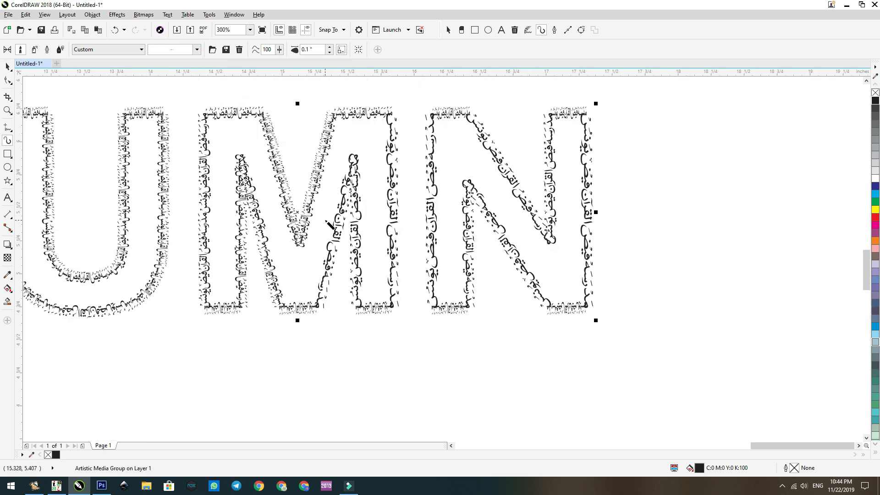
pyautogui.scroll(-2, 220, 213)
pyautogui.scroll(2, 140, 202)
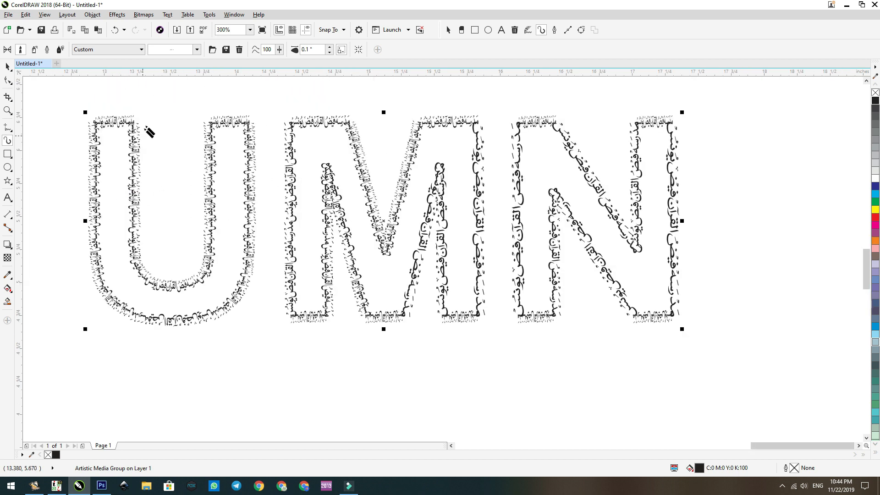
pyautogui.scroll(2, 156, 129)
pyautogui.scroll(-4, 156, 129)
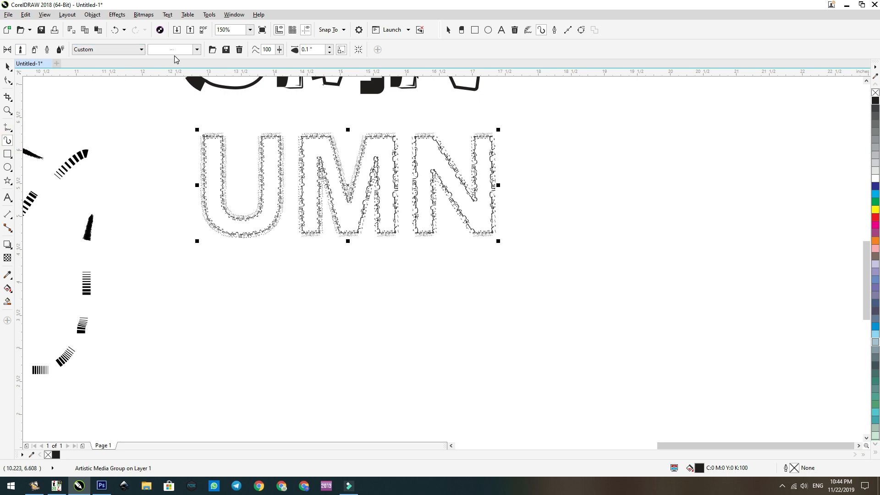
pyautogui.click(239, 51)
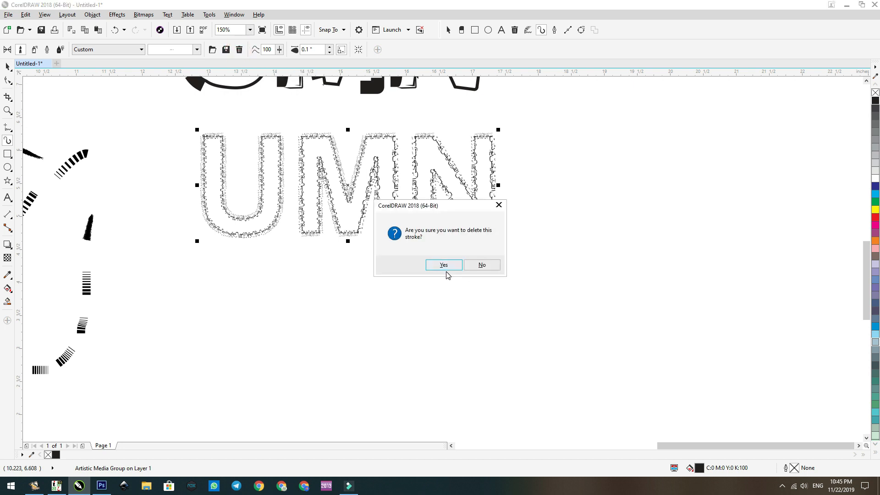
pyautogui.click(483, 265)
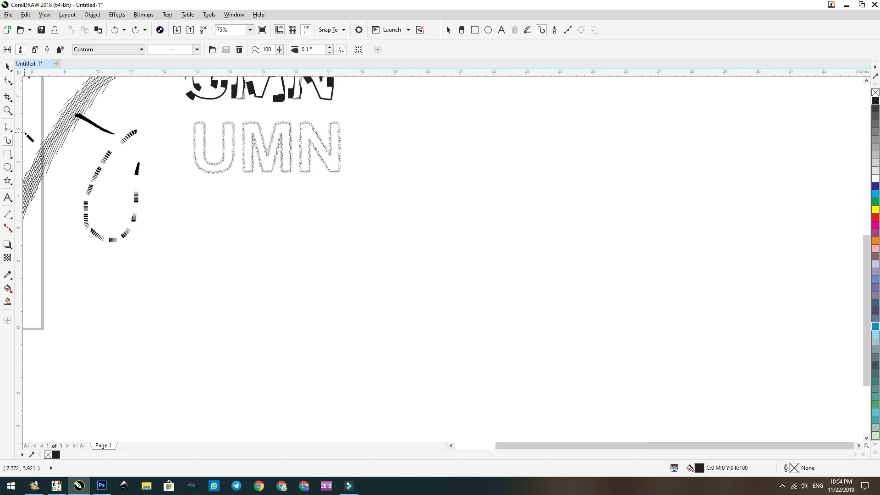
# - In Spray mode, choose the glossy coloured balls from the Objects category and draw a wavy stroke about 14 inches wide below the UMN lettering
pyautogui.click(34, 51)
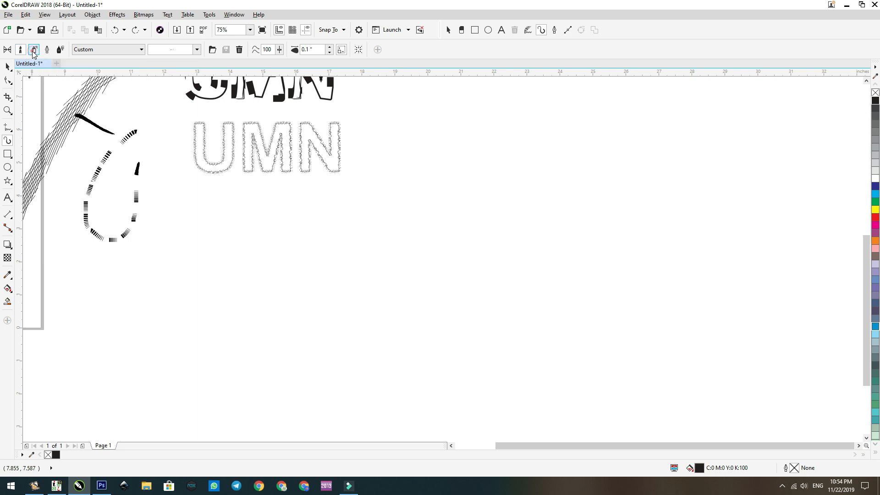
pyautogui.click(106, 50)
pyautogui.click(91, 104)
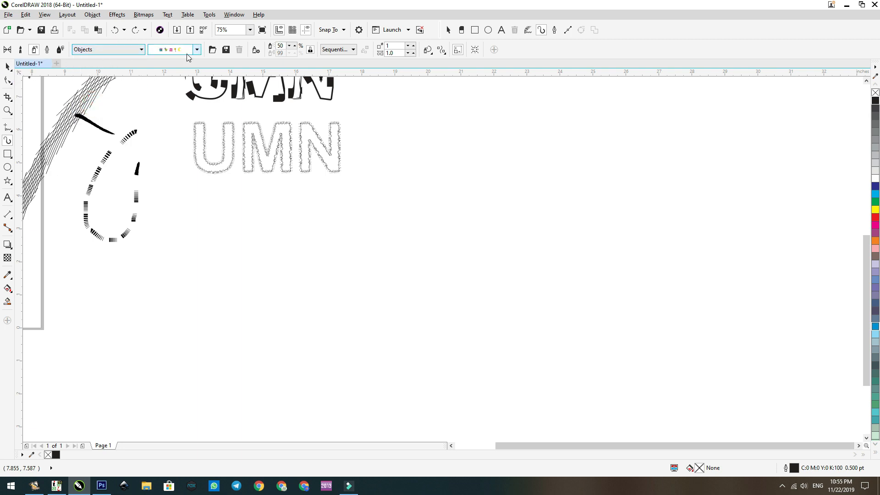
pyautogui.click(175, 51)
pyautogui.click(189, 93)
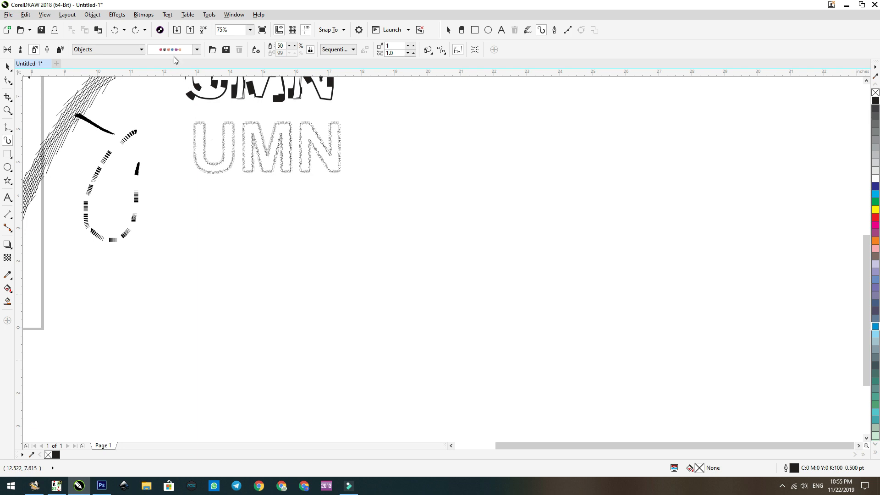
pyautogui.click(175, 50)
pyautogui.moveTo(184, 202)
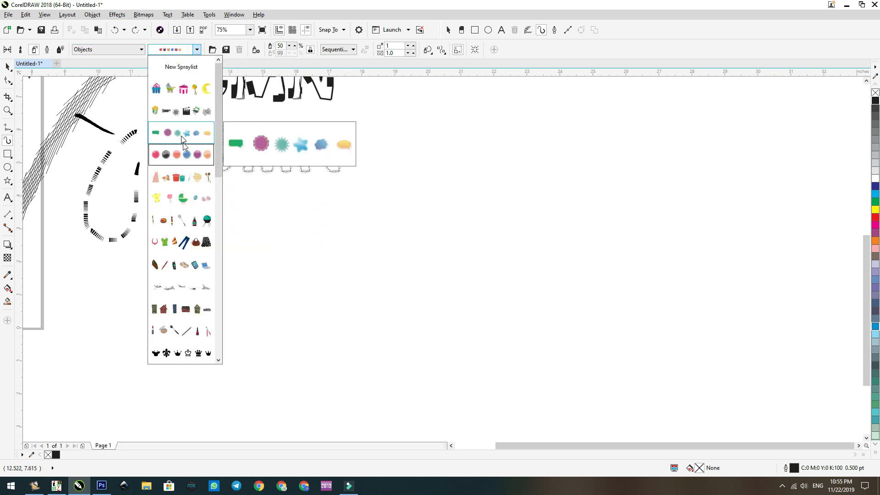
pyautogui.click(177, 156)
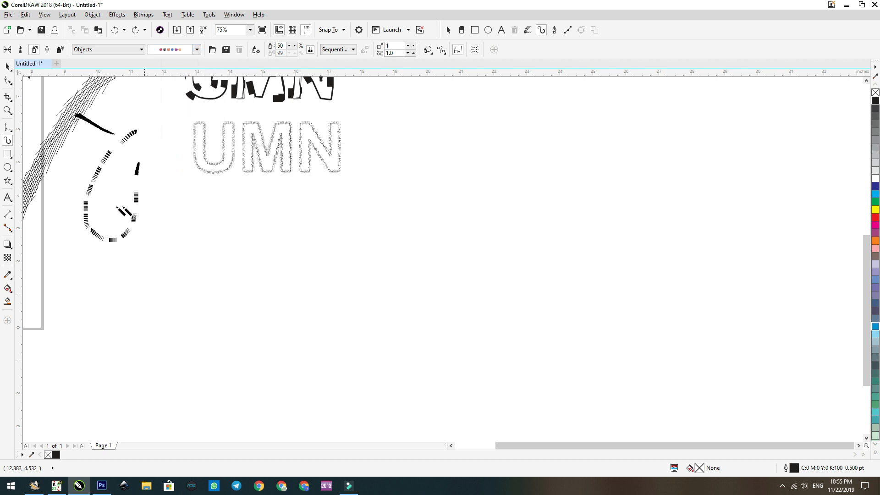
pyautogui.moveTo(219, 304)
pyautogui.mouseDown()
pyautogui.moveTo(270, 272)
pyautogui.moveTo(431, 260)
pyautogui.moveTo(581, 265)
pyautogui.moveTo(711, 297)
pyautogui.mouseUp()
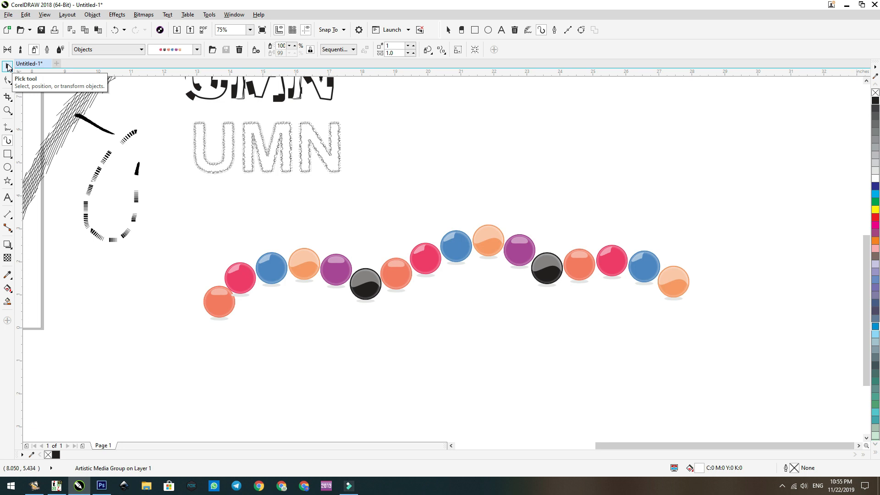
pyautogui.click(92, 51)
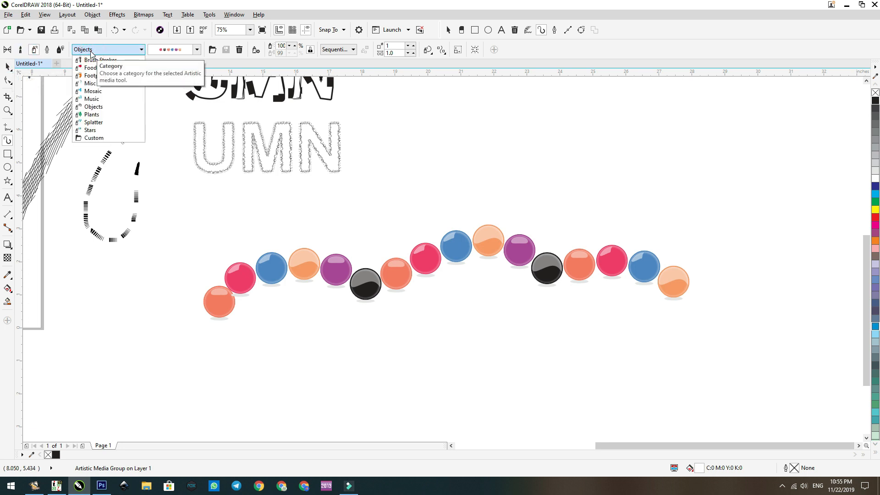
pyautogui.click(91, 51)
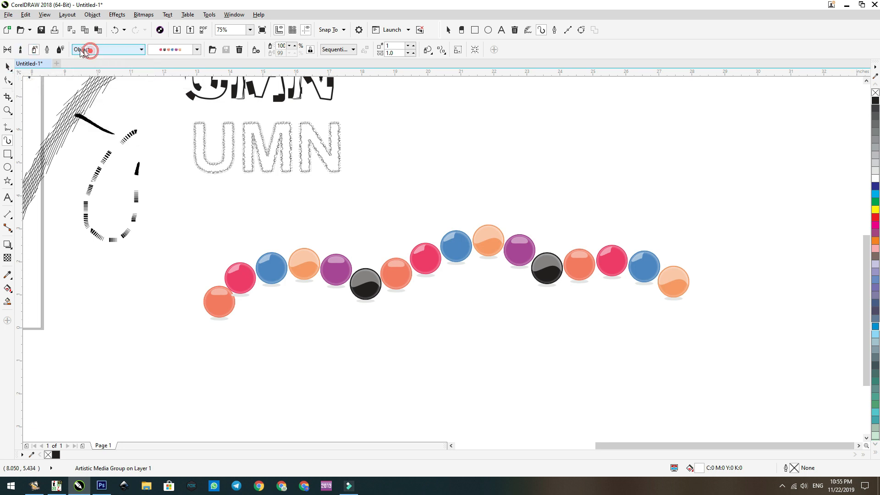
pyautogui.click(156, 51)
pyautogui.click(160, 50)
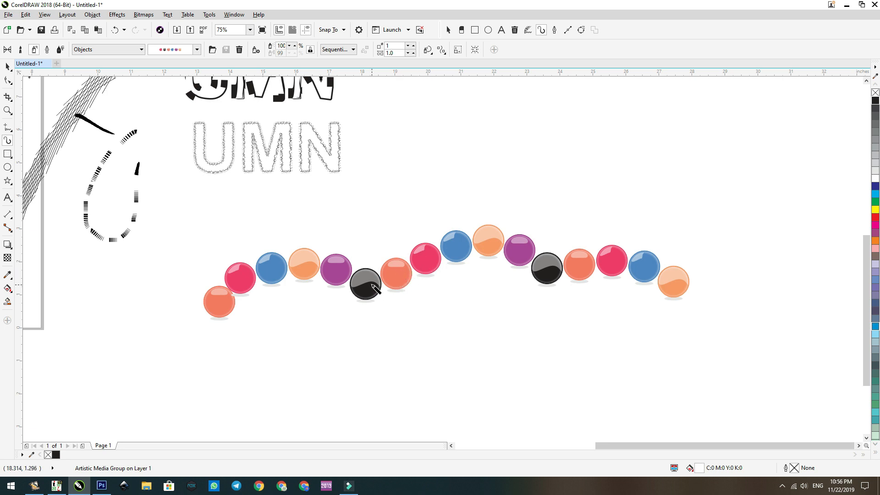
# - Remove the black ball, Image 6, from the ball spray's play list and apply the change
pyautogui.click(255, 50)
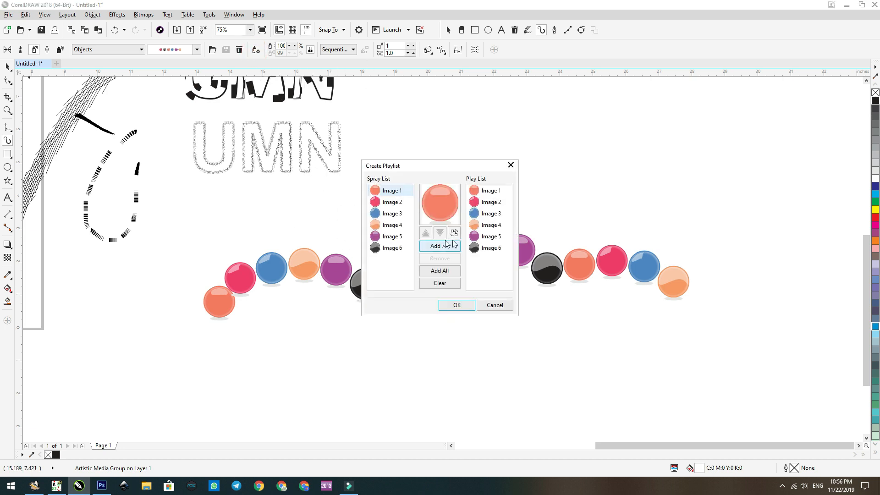
pyautogui.click(481, 249)
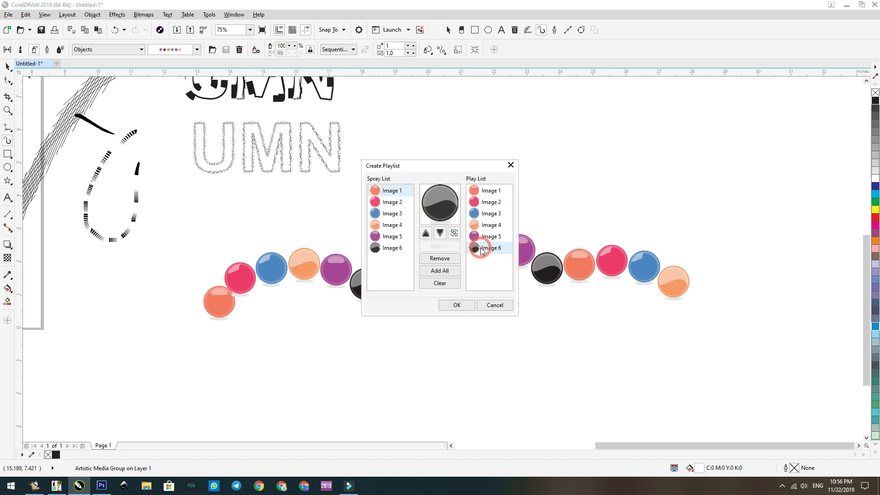
pyautogui.click(449, 260)
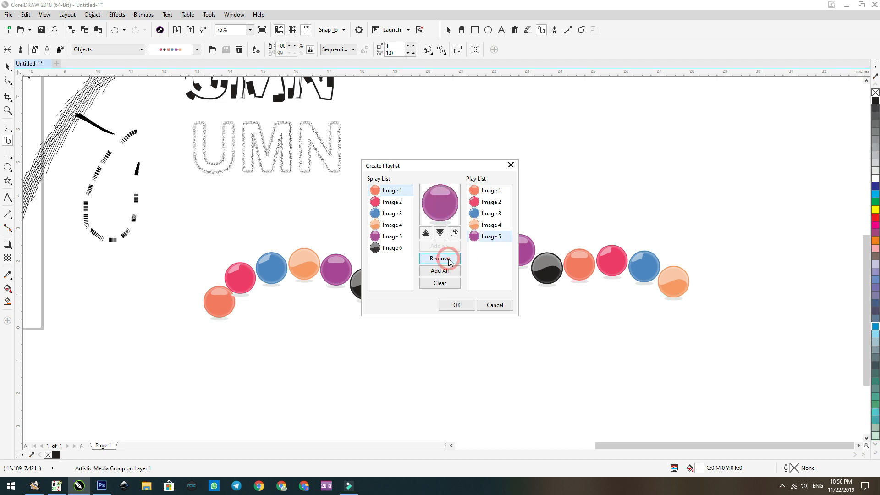
pyautogui.click(458, 306)
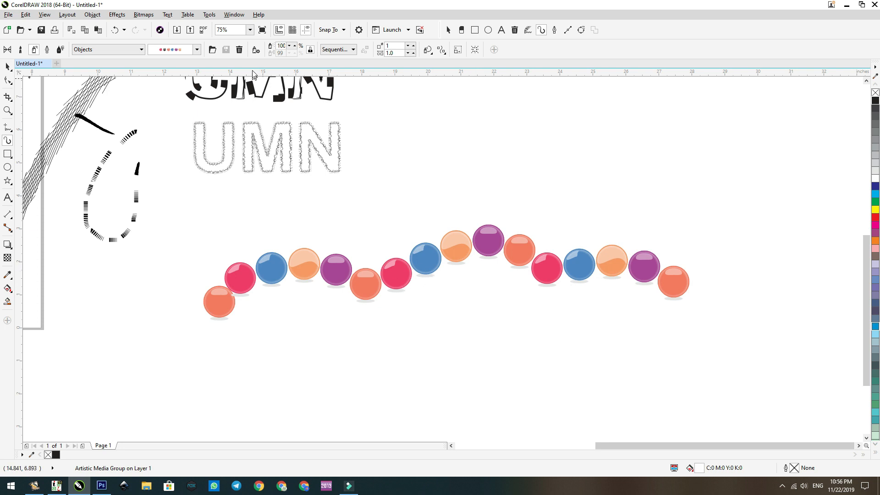
# - Add Image 6, the black ball, from the spray list back to the play list and apply it
pyautogui.click(255, 50)
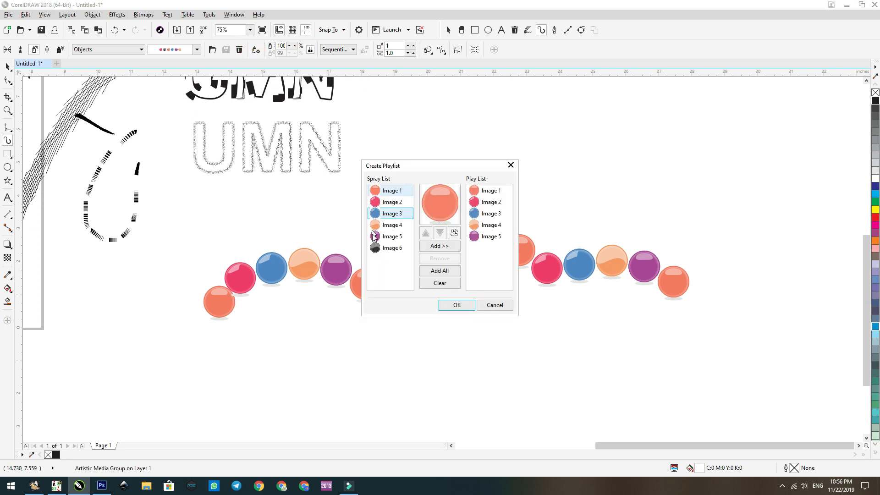
pyautogui.click(385, 249)
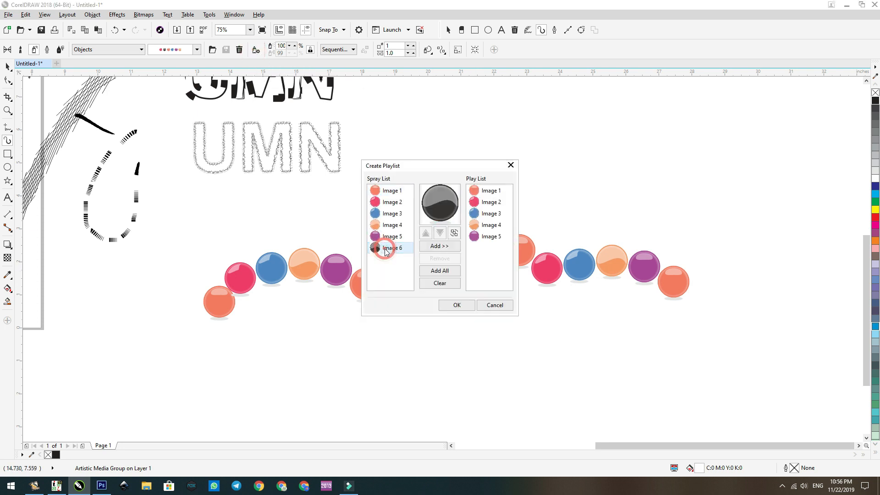
pyautogui.click(442, 247)
pyautogui.click(457, 305)
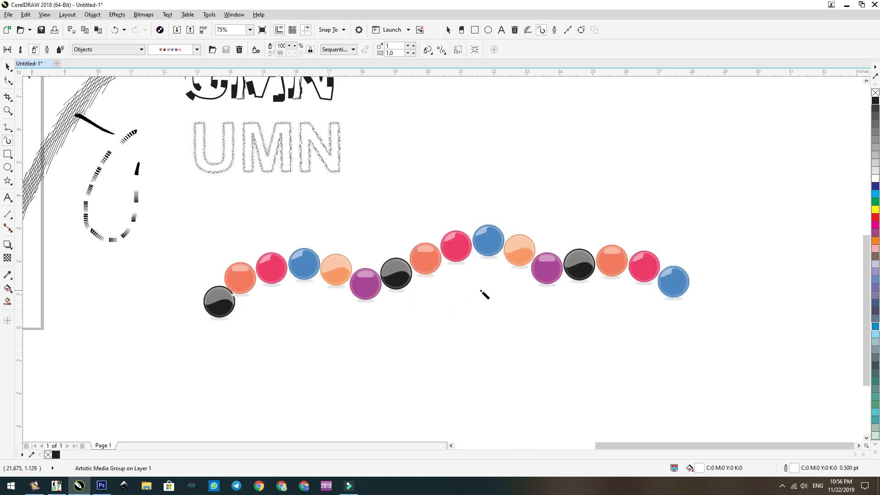
# - Set the size of the sprayed balls to 50%
pyautogui.doubleClick(281, 45)
pyautogui.write('50')
pyautogui.press('Return')
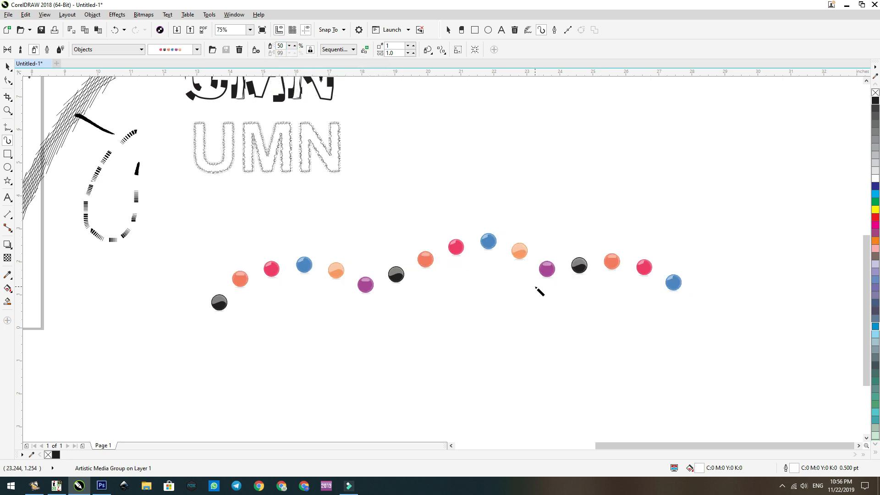
# - Change the spray order of the wavy ball stroke to Randomly and back to Sequentially
pyautogui.click(340, 53)
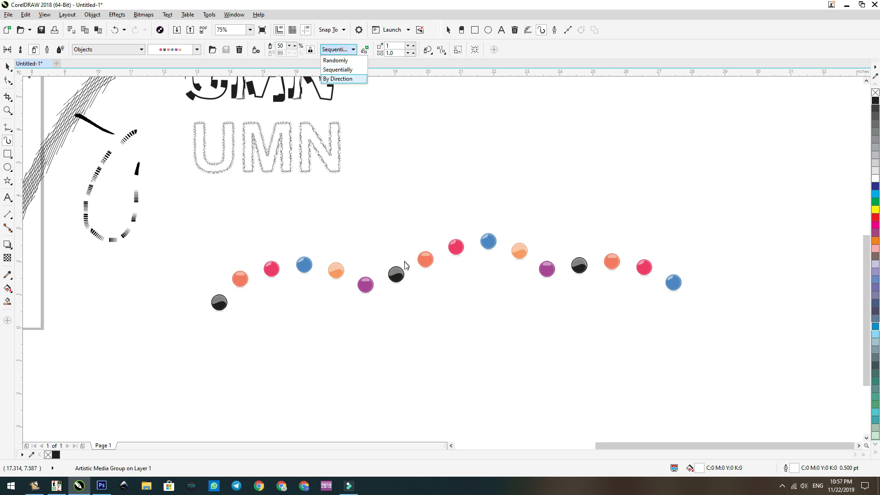
pyautogui.click(351, 229)
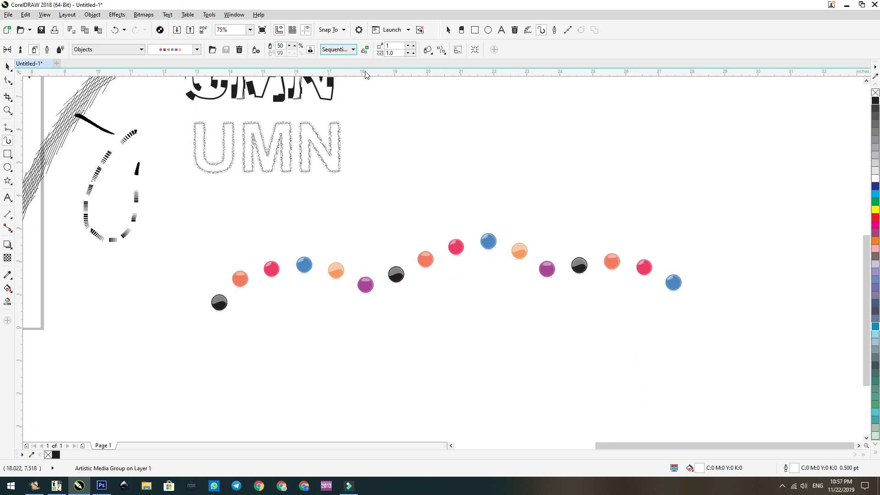
pyautogui.click(351, 50)
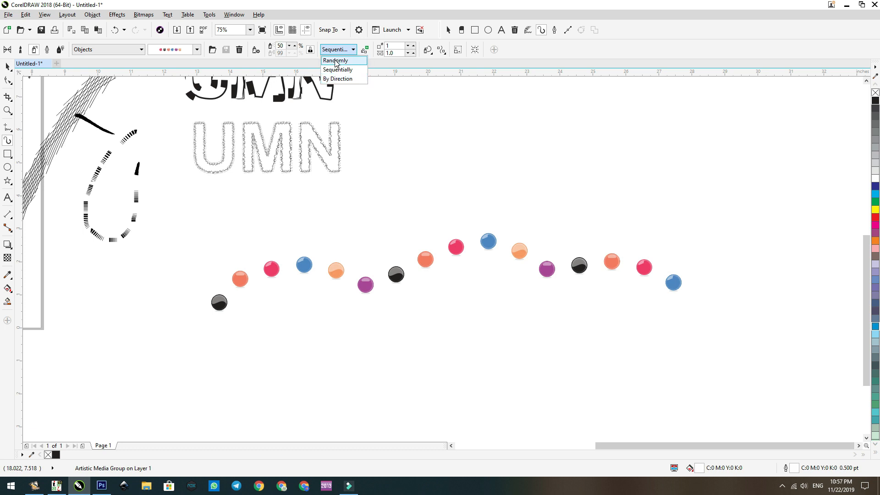
pyautogui.click(336, 61)
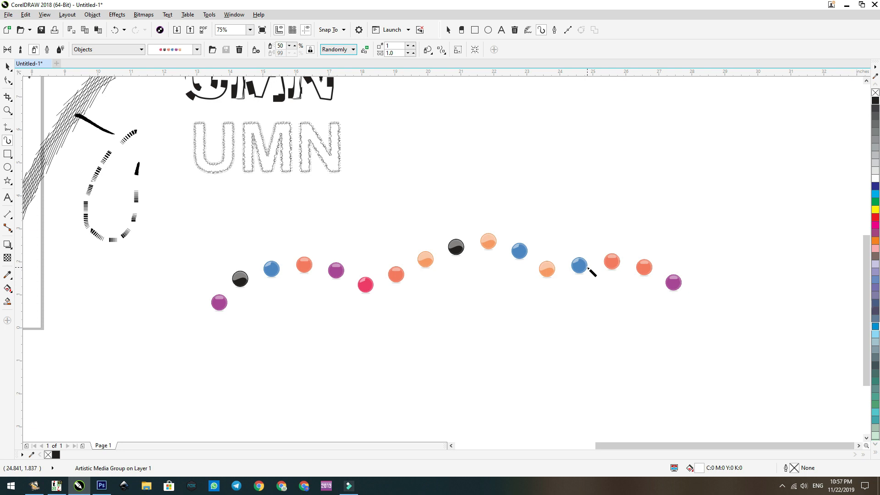
pyautogui.click(341, 55)
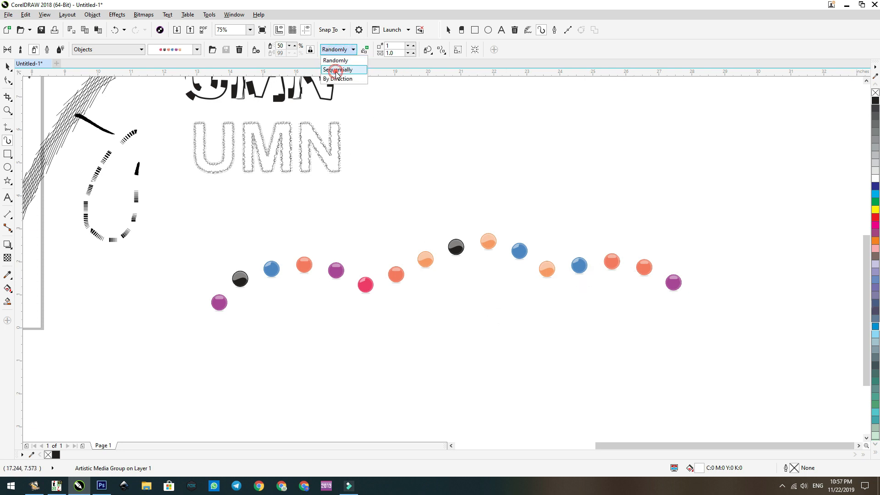
pyautogui.click(337, 70)
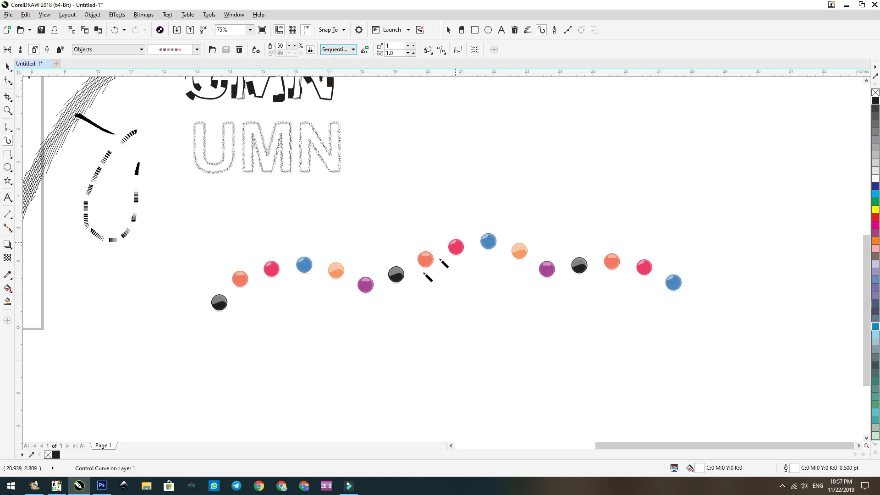
# - Set the spray order of the wavy ball stroke below the UMN lettering to By Direction
pyautogui.click(340, 50)
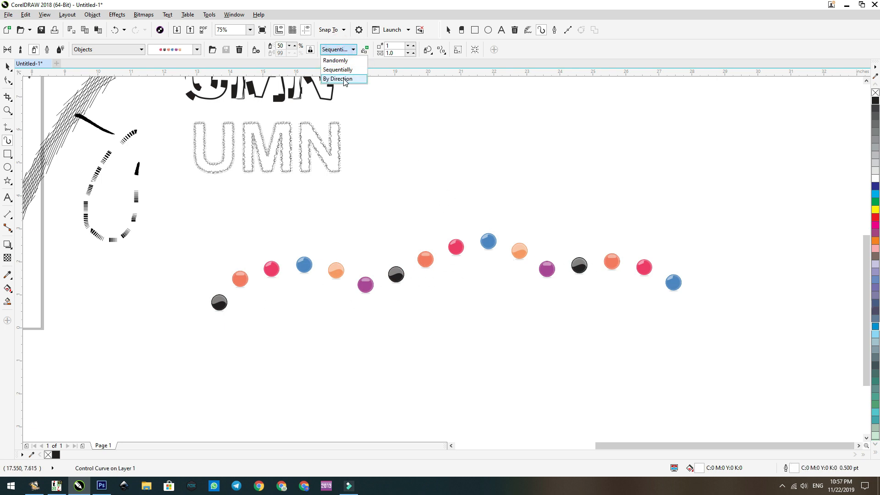
pyautogui.click(335, 51)
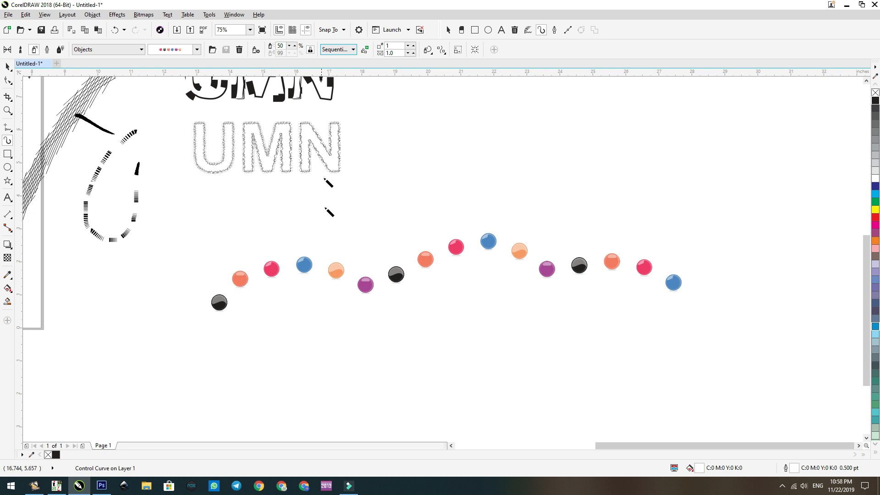
pyautogui.click(336, 275)
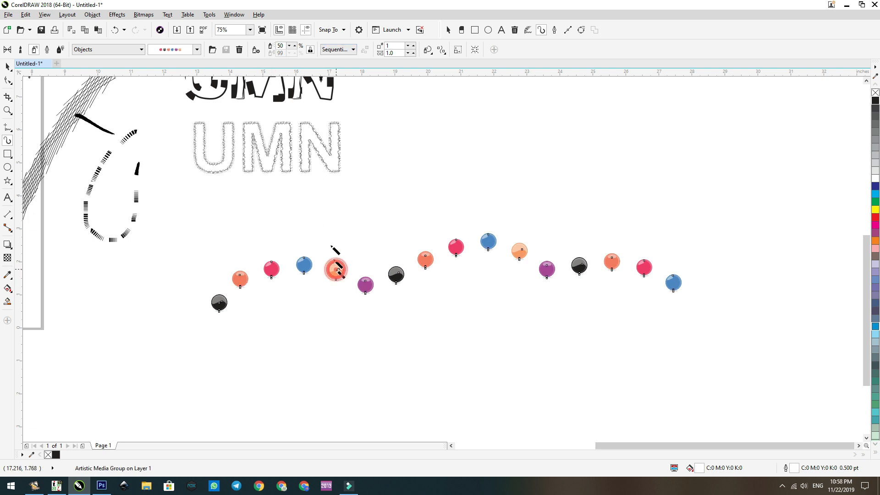
pyautogui.click(339, 50)
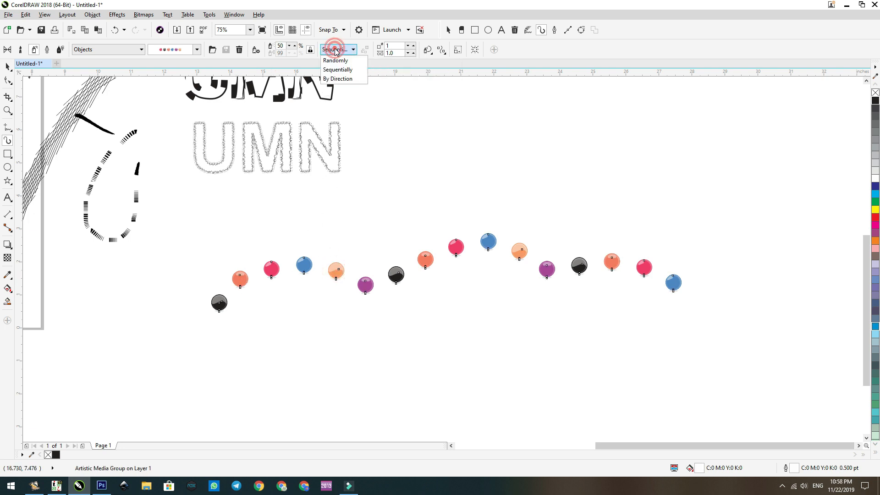
pyautogui.click(333, 80)
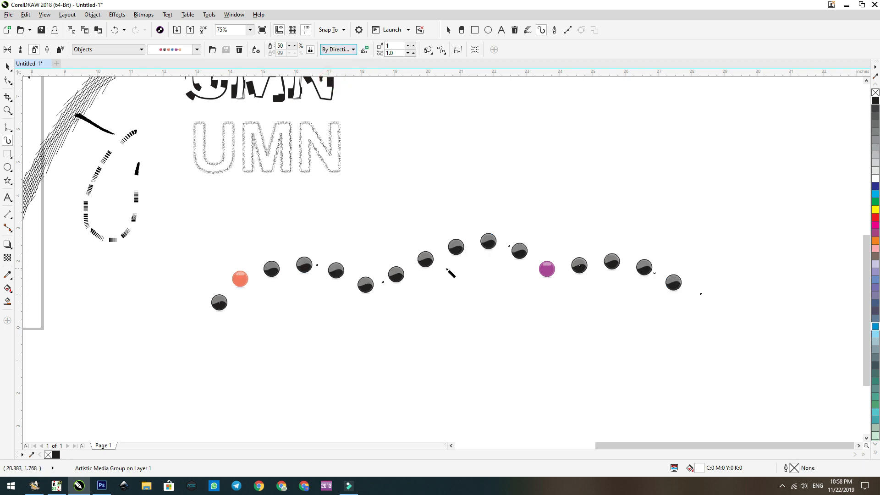
# - Draw another wavy ball stroke about 10 inches wide below the small-ball stroke and set its spray order to By Direction
pyautogui.moveTo(268, 403)
pyautogui.mouseDown()
pyautogui.moveTo(310, 367)
pyautogui.moveTo(600, 360)
pyautogui.mouseUp()
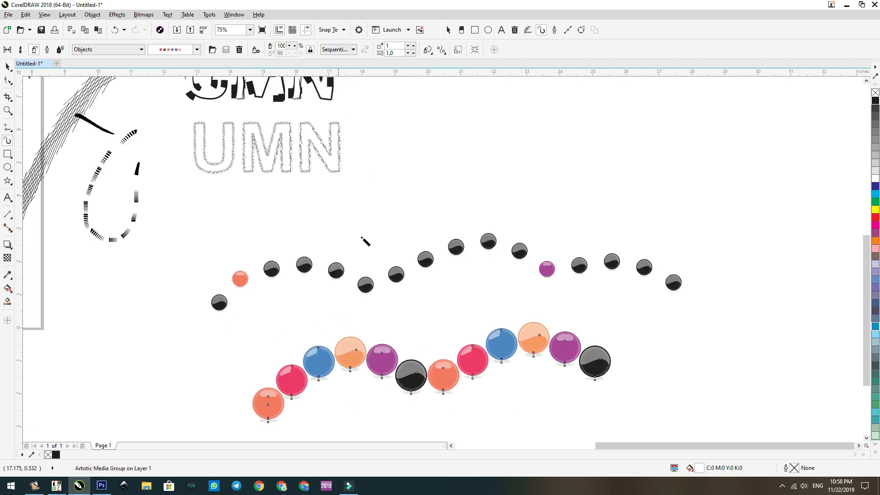
pyautogui.click(337, 49)
pyautogui.click(344, 79)
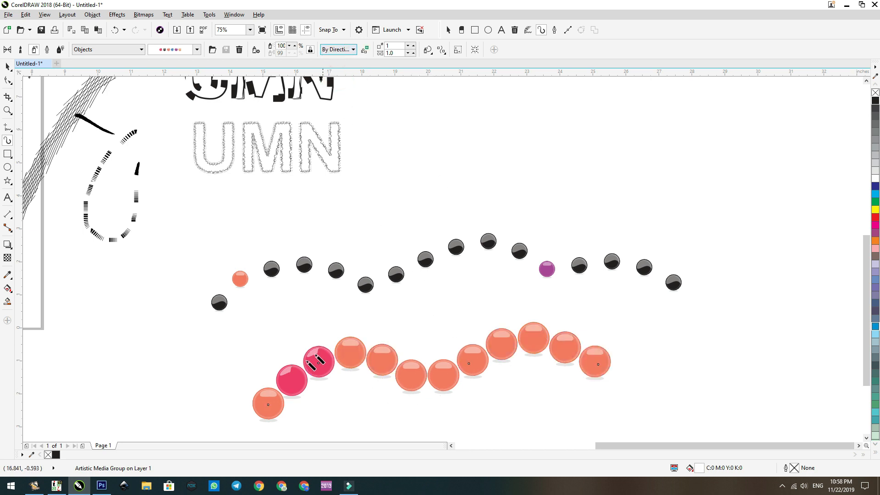
# - Draw a wavy ball stroke about 11 inches wide above the small-ball stroke and set its spray order to By Direction
pyautogui.moveTo(390, 195)
pyautogui.mouseDown()
pyautogui.moveTo(655, 142)
pyautogui.moveTo(750, 185)
pyautogui.mouseUp()
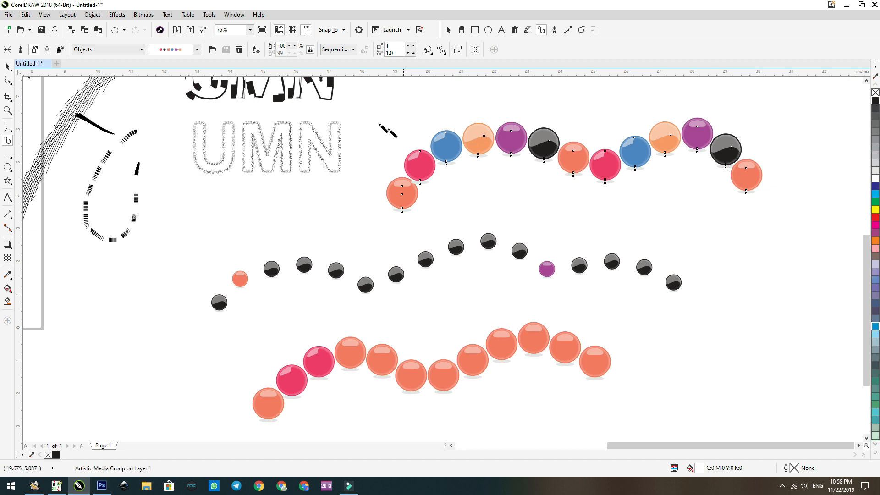
pyautogui.click(338, 49)
pyautogui.click(337, 79)
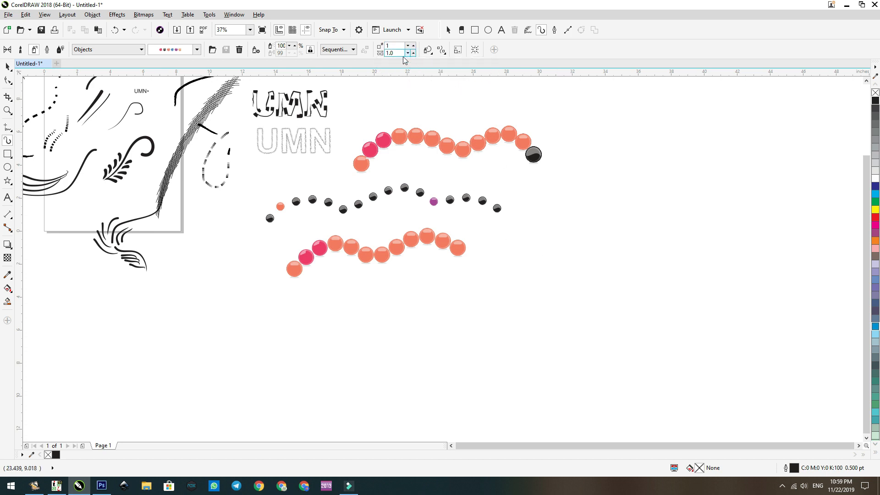
# - Draw a large open ball arc about 15 inches wide beside the wavy strokes and set its images per dab to 2
pyautogui.moveTo(544, 263)
pyautogui.mouseDown()
pyautogui.moveTo(671, 409)
pyautogui.moveTo(644, 386)
pyautogui.mouseUp()
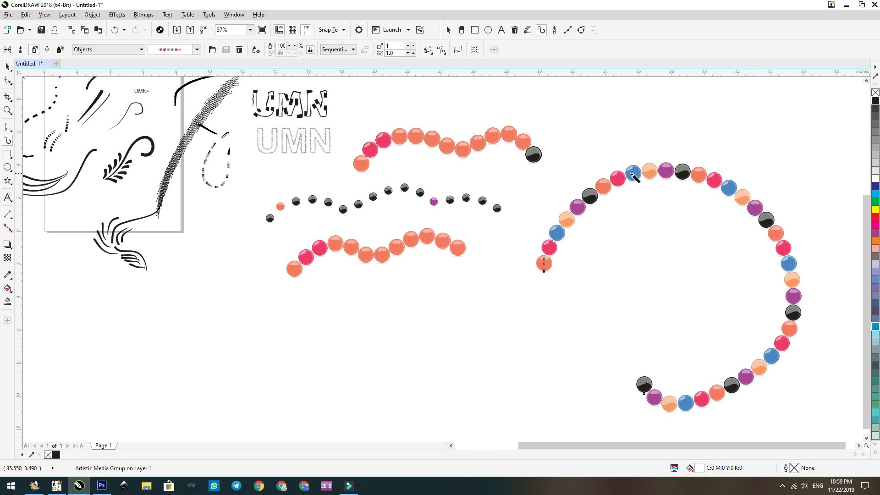
pyautogui.click(392, 46)
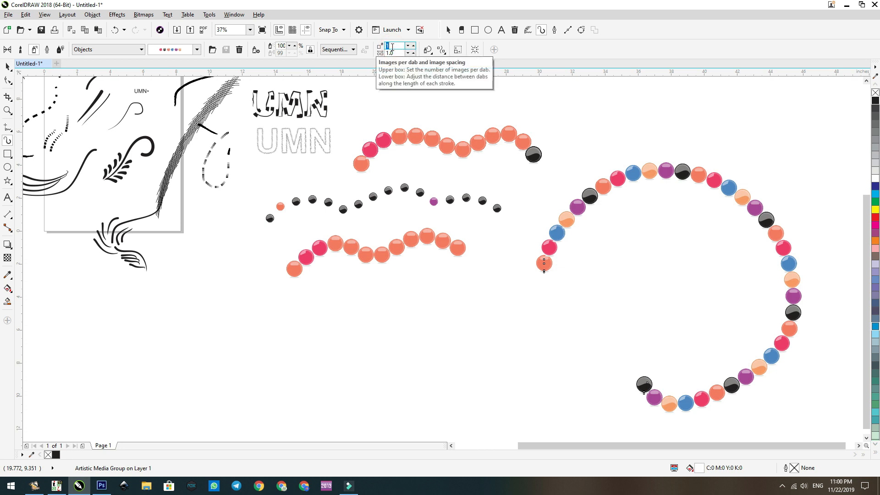
pyautogui.press('Return')
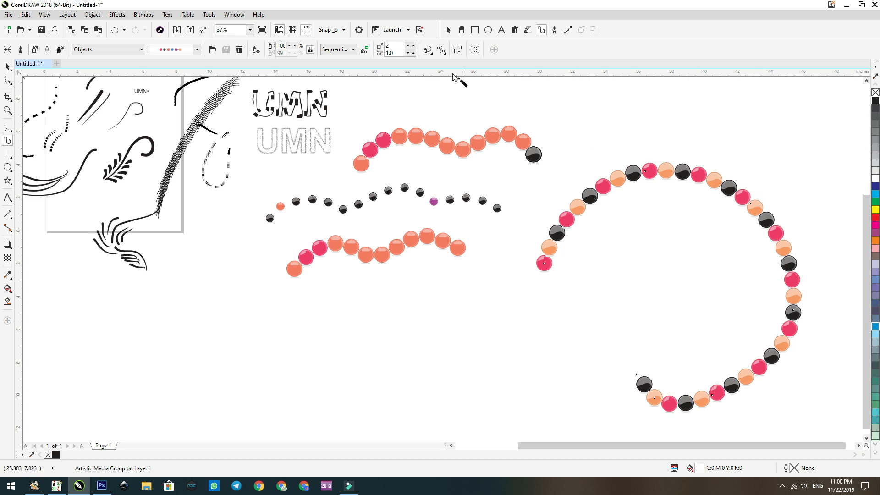
# - Set the spacing between dabs on the large ball arc to 2.0
pyautogui.moveTo(396, 52); pyautogui.dragTo(383, 52)
pyautogui.write('2')
pyautogui.press('Return')
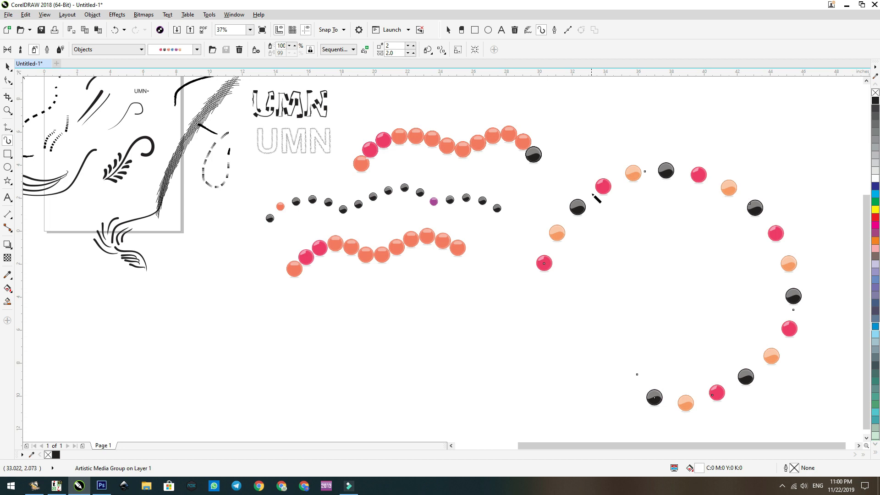
# - Set the large ball arc's dab spacing to 3.0 and make its ball rotation Relative to Path
pyautogui.click(393, 53)
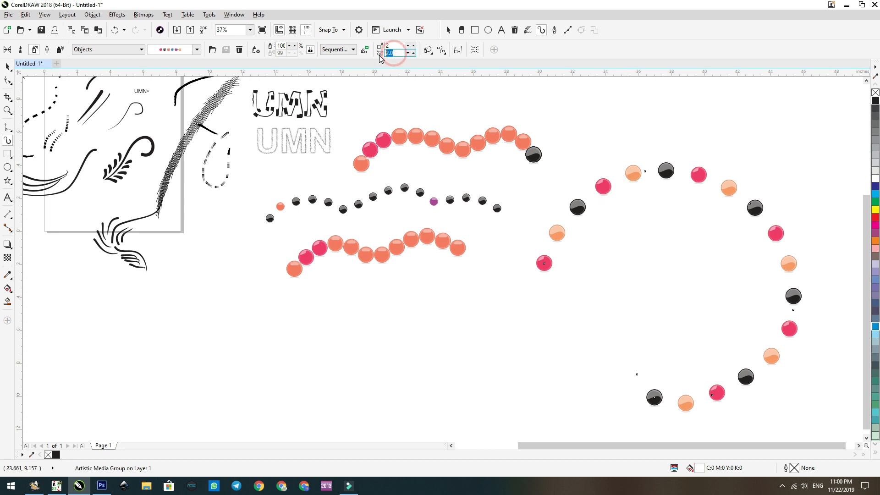
pyautogui.write('3')
pyautogui.press('Return')
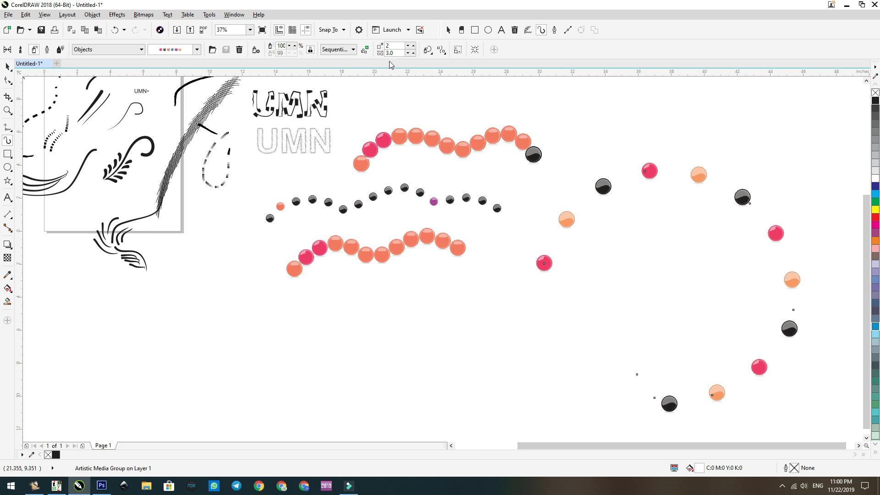
pyautogui.click(427, 50)
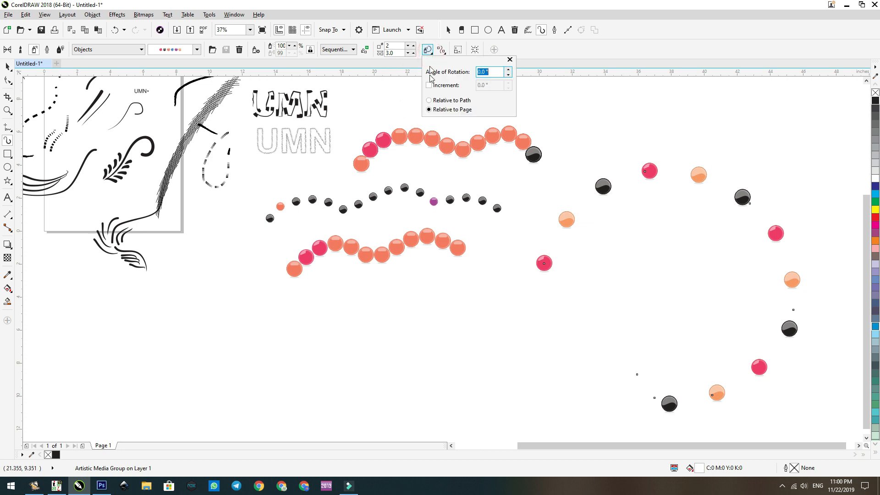
pyautogui.click(430, 100)
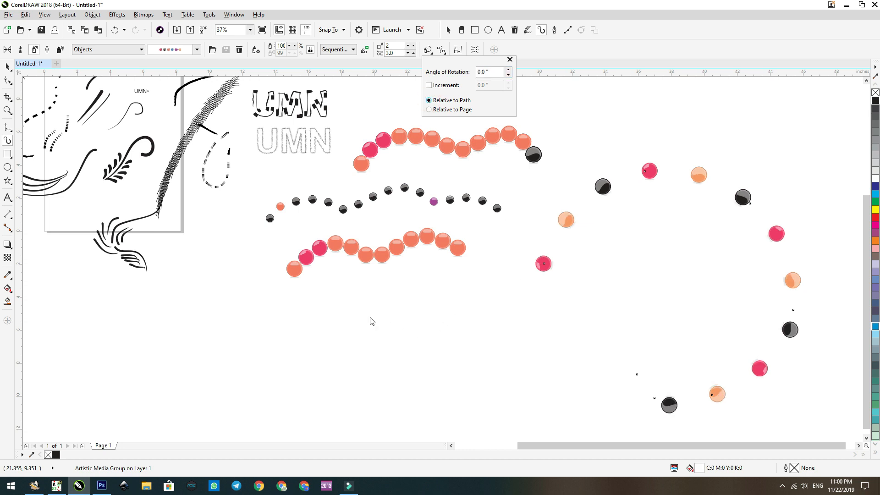
# - Draw a closed loop of balls about 10 inches across below the wavy strokes and set its rotation to Relative to Path
pyautogui.click(323, 350)
pyautogui.moveTo(318, 359)
pyautogui.mouseDown()
pyautogui.moveTo(303, 326)
pyautogui.moveTo(318, 282)
pyautogui.moveTo(408, 279)
pyautogui.moveTo(456, 341)
pyautogui.moveTo(434, 411)
pyautogui.moveTo(385, 426)
pyautogui.moveTo(341, 411)
pyautogui.moveTo(315, 361)
pyautogui.mouseUp()
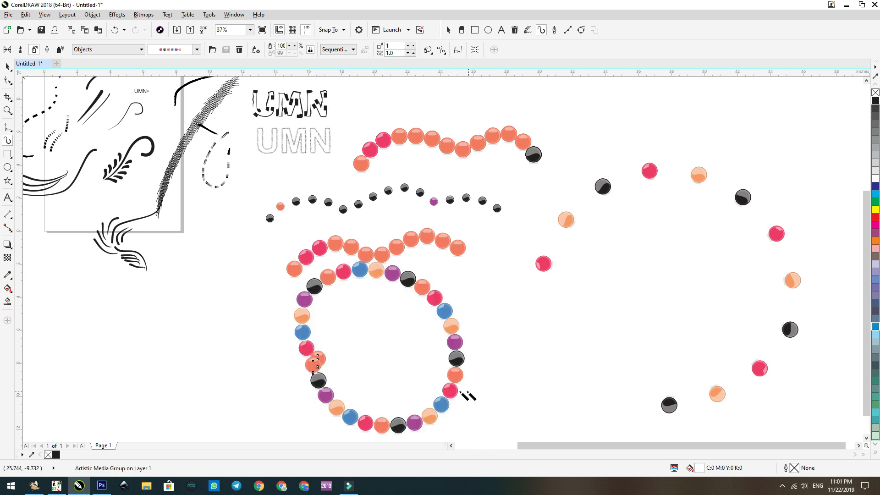
pyautogui.click(428, 49)
pyautogui.click(429, 101)
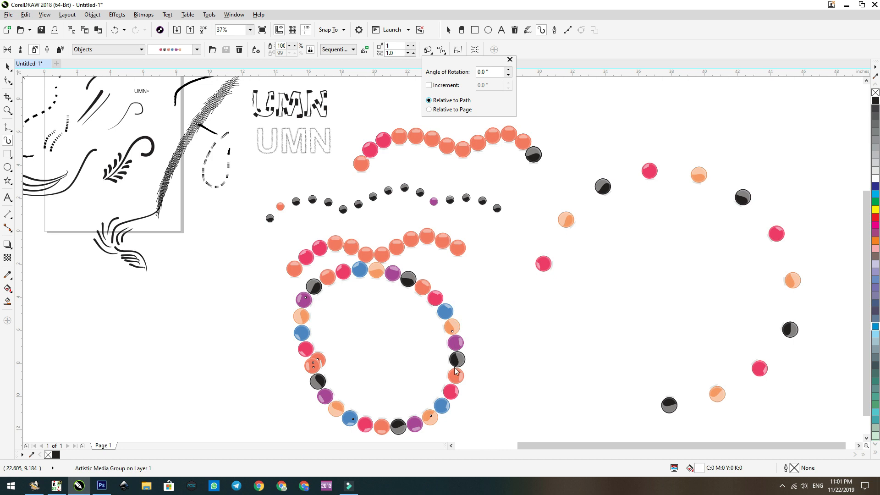
pyautogui.click(455, 334)
# - Replace the loop's balls with the drinks glasses spray pattern from the Food category
pyautogui.click(197, 49)
pyautogui.moveTo(204, 179)
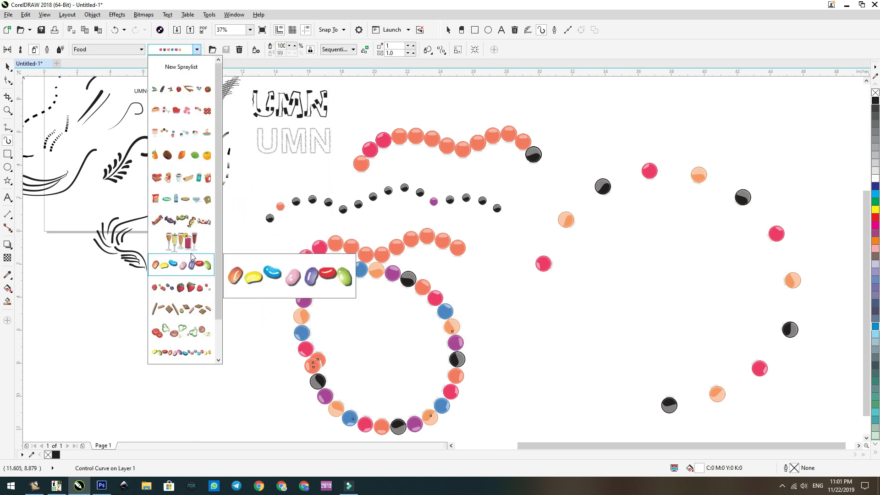
pyautogui.click(190, 241)
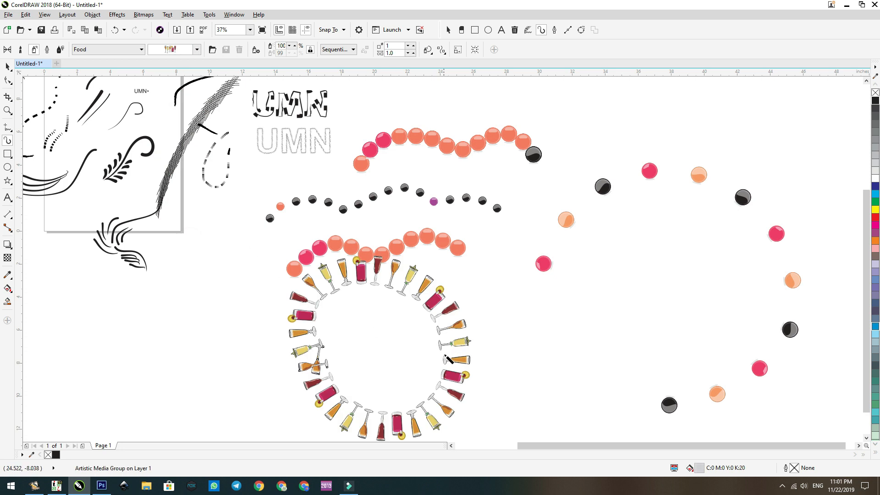
# - Move the ring of drinks glasses inside the large ball arc and return to the Artistic Media tool
pyautogui.click(9, 68)
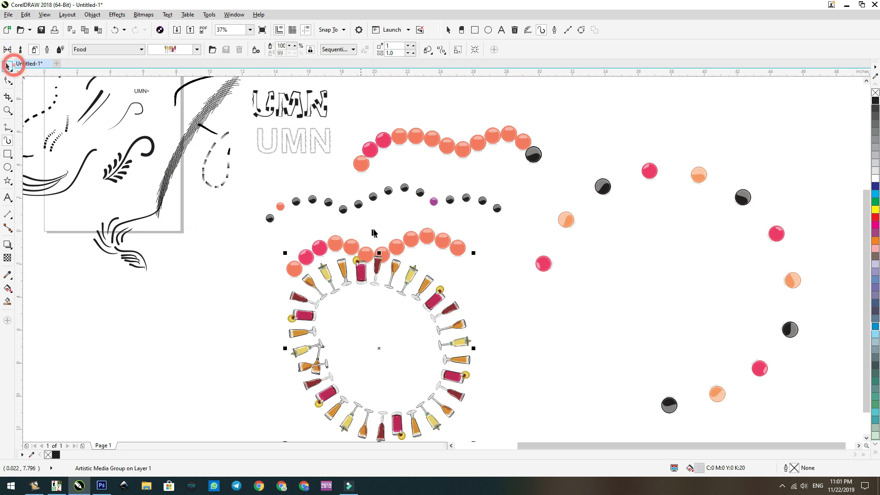
pyautogui.moveTo(387, 271); pyautogui.dragTo(711, 240)
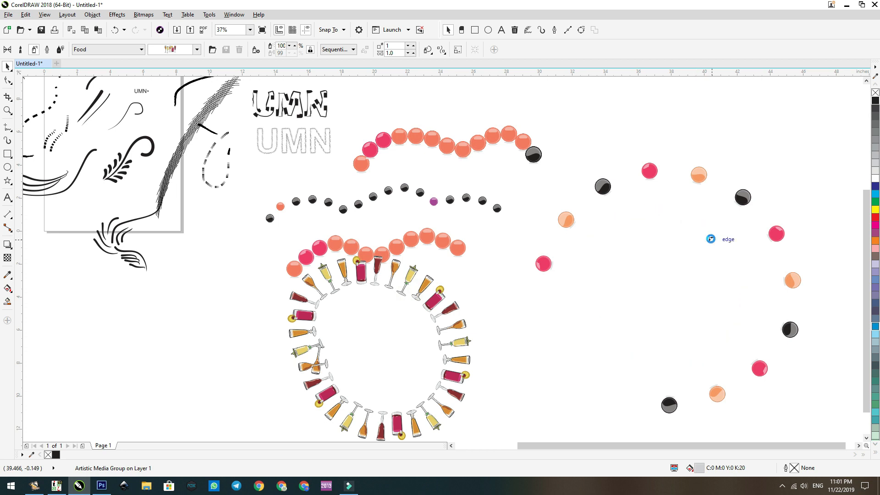
pyautogui.click(7, 141)
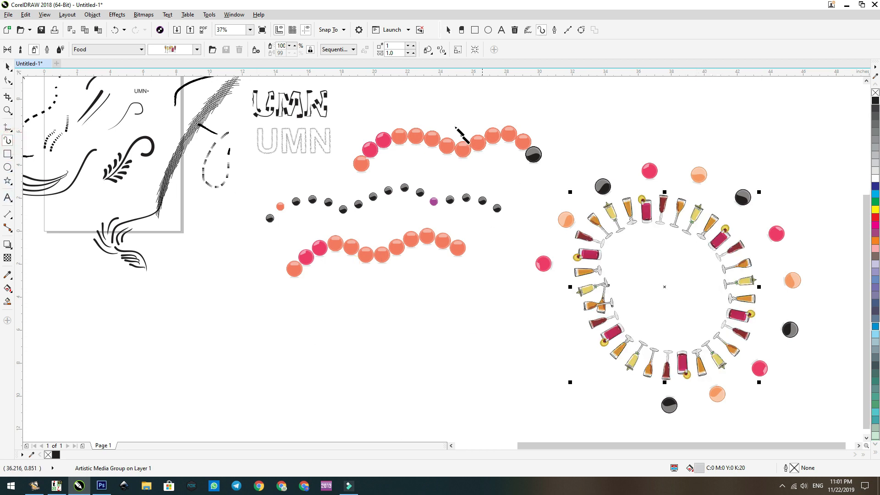
# - Try the drinks ring's rotation relative to the page, and return it to relative to the path
pyautogui.click(428, 49)
pyautogui.click(429, 110)
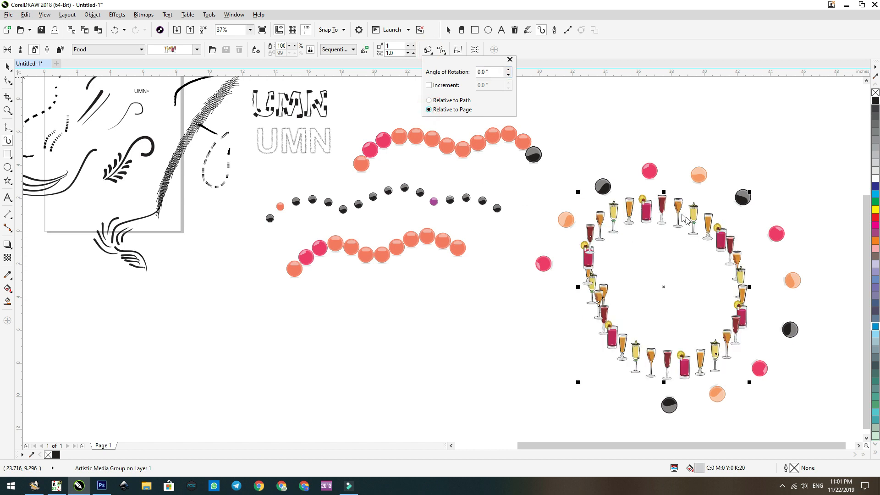
pyautogui.click(429, 100)
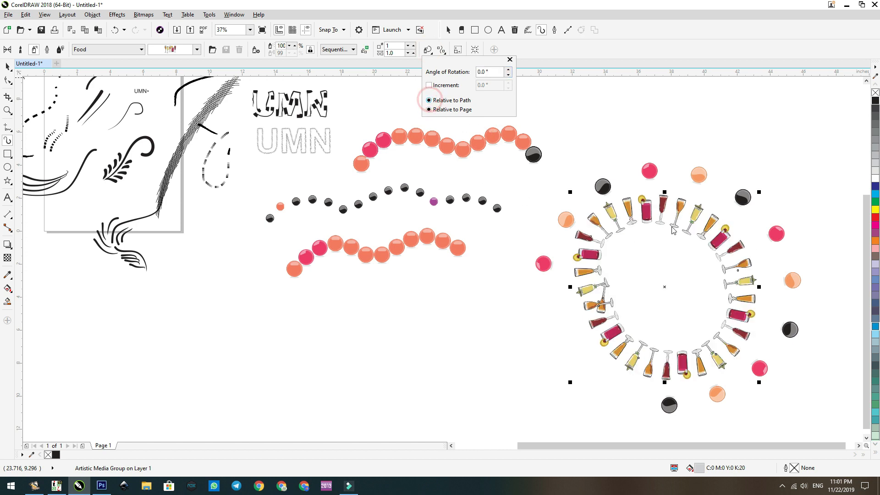
# - Place a copy of the drinks ring in the empty area below the lowest row of orange beads
pyautogui.click(9, 66)
pyautogui.moveTo(696, 212); pyautogui.dragTo(468, 290)
pyautogui.scroll(-1, 546, 247)
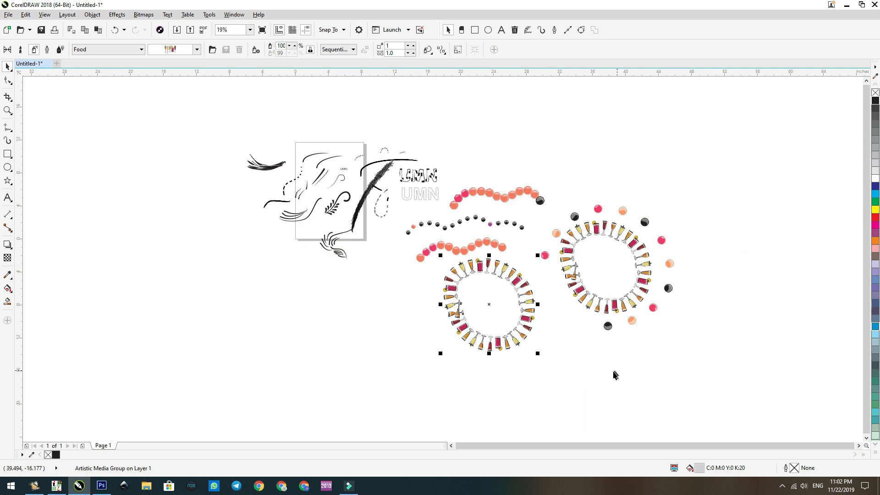
pyautogui.scroll(1, 611, 354)
pyautogui.moveTo(434, 210); pyautogui.dragTo(402, 212)
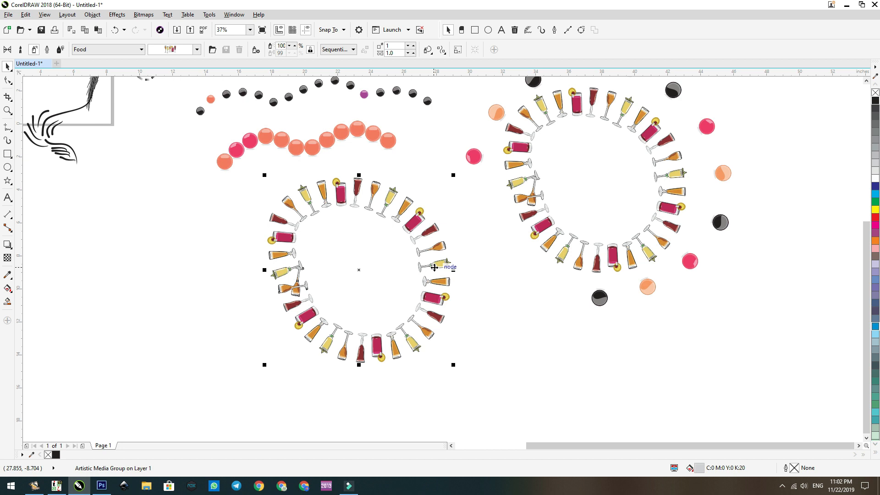
# - Set the copied ring's angle of rotation to 25°, and increase it to 50°
pyautogui.click(432, 54)
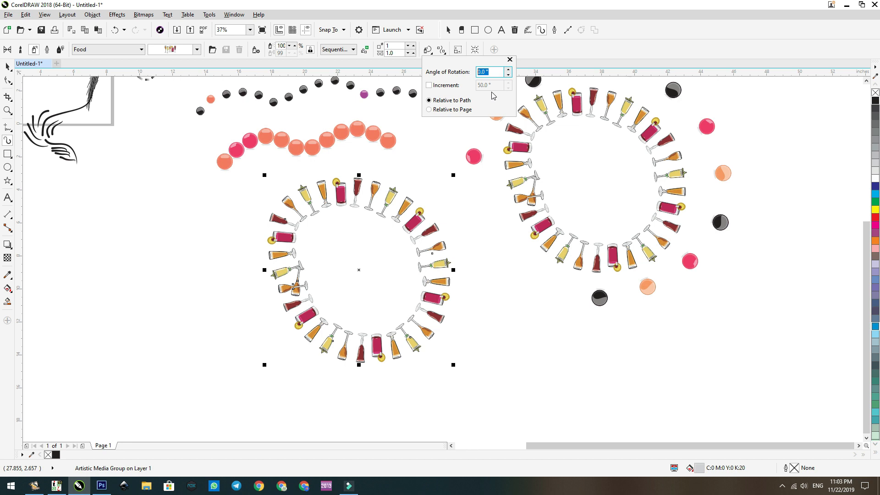
pyautogui.write('25')
pyautogui.press('Return')
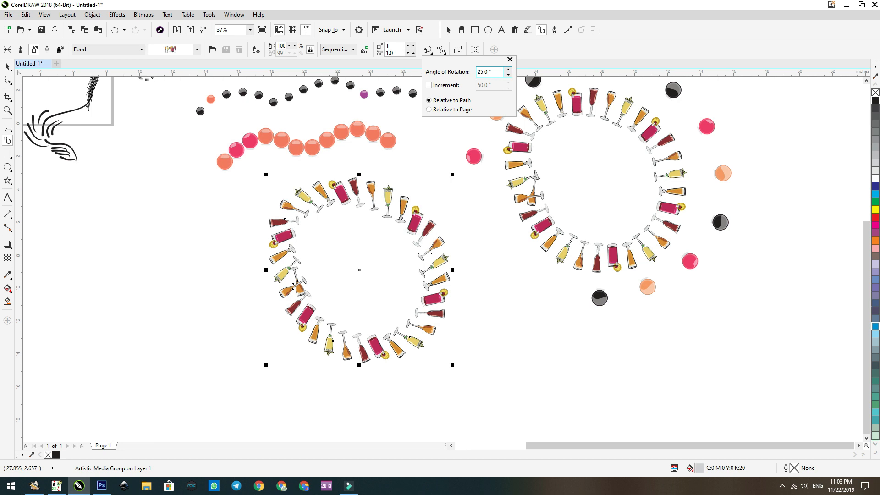
pyautogui.doubleClick(485, 70)
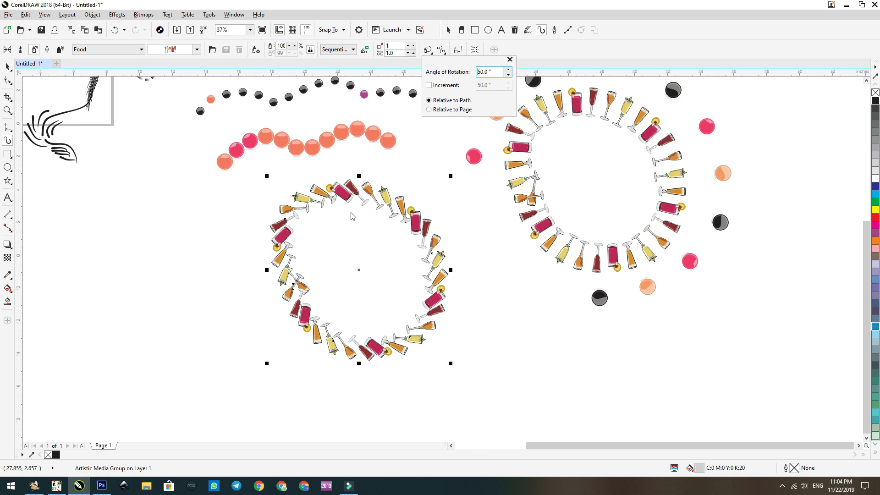
# - Enable the rotation increment for the copied ring, trying 10° and 75°
pyautogui.click(429, 86)
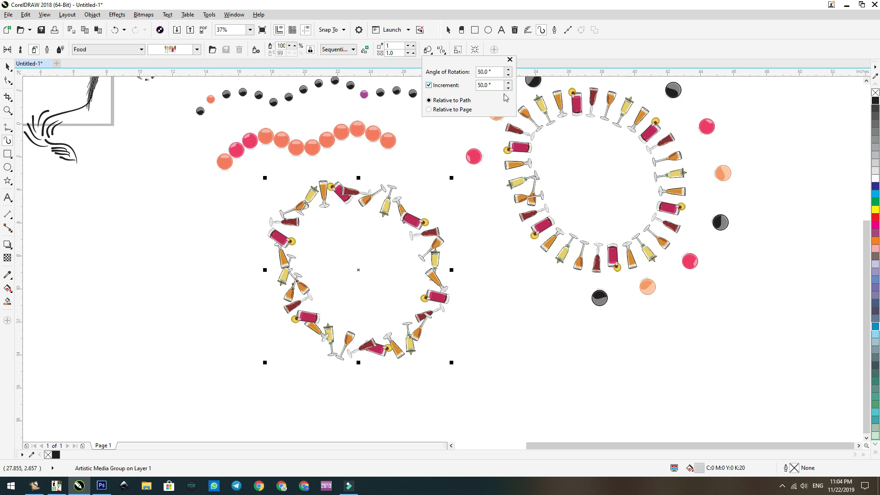
pyautogui.moveTo(500, 85); pyautogui.dragTo(475, 88)
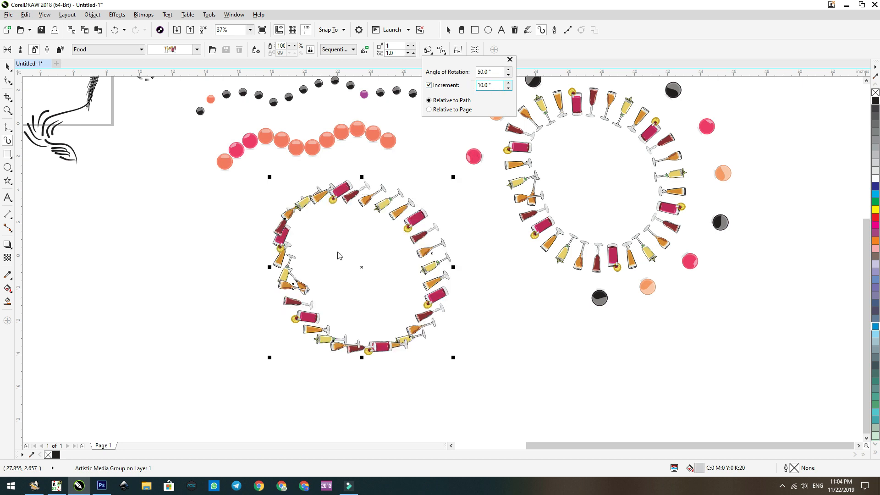
pyautogui.moveTo(500, 85); pyautogui.dragTo(476, 86)
pyautogui.write('75')
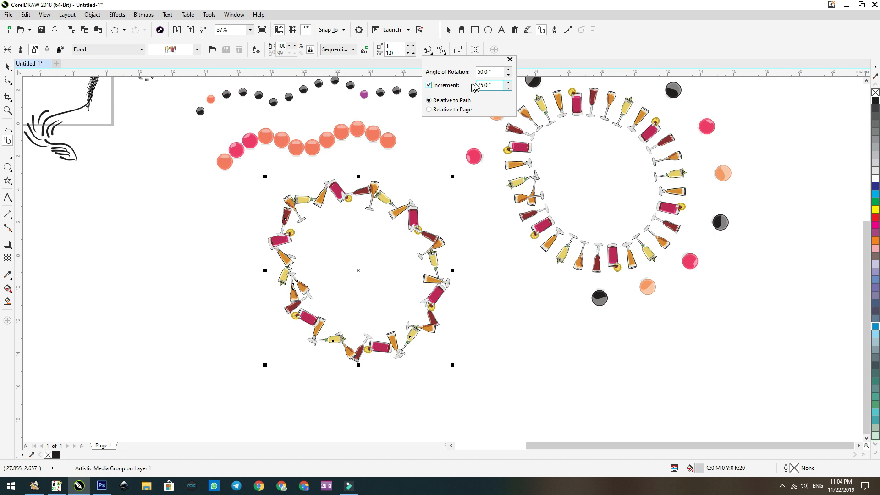
# - Make the copied ring's rotation relative to the page, with the increment off and a 0° angle
pyautogui.click(430, 109)
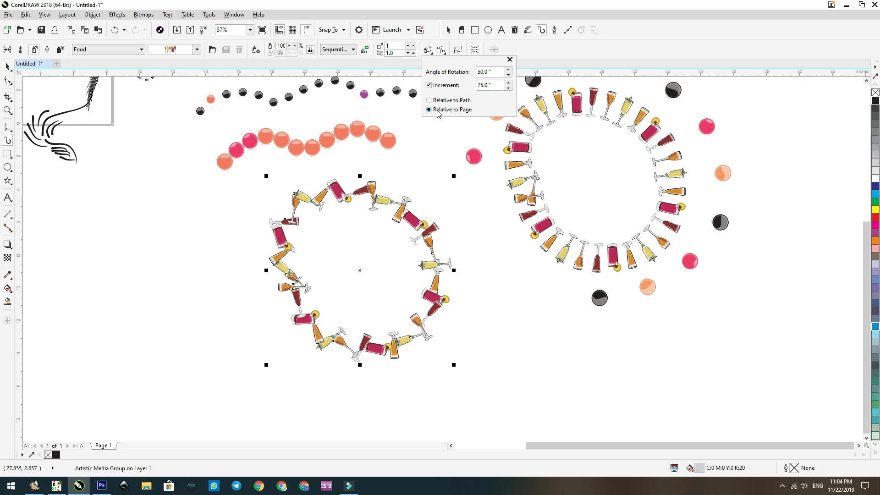
pyautogui.click(429, 86)
pyautogui.doubleClick(487, 73)
pyautogui.write('0')
pyautogui.press('Return')
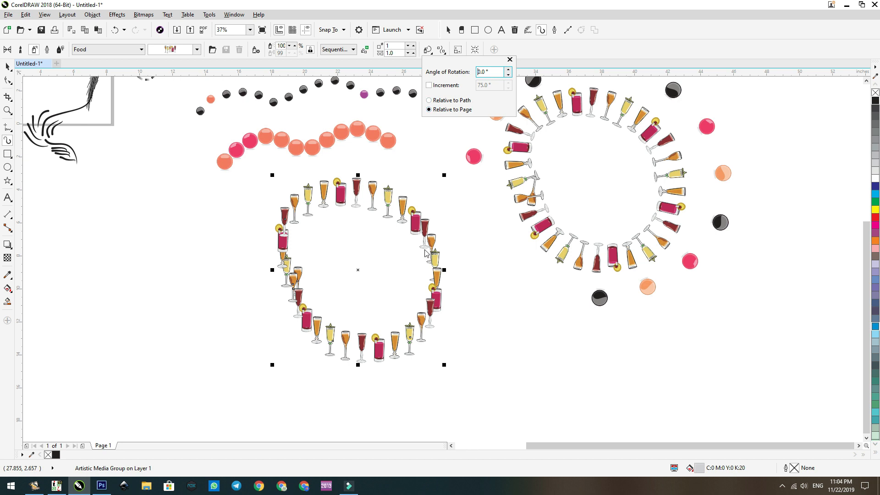
pyautogui.click(510, 60)
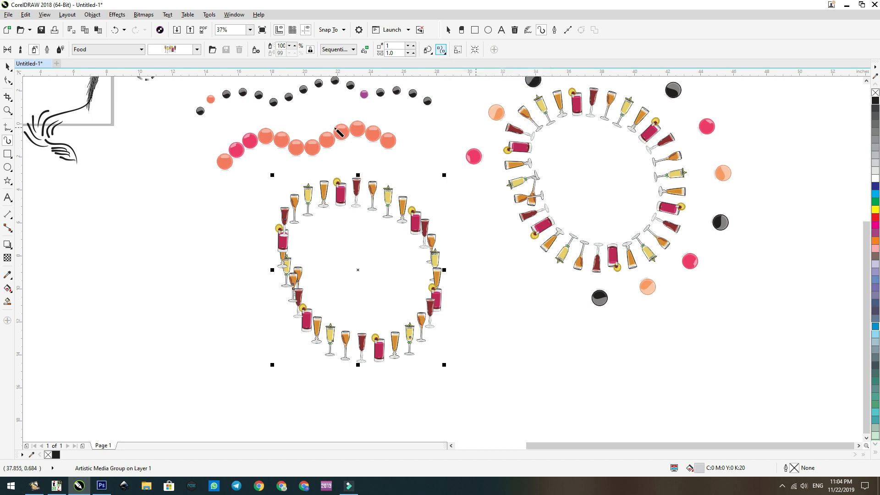
# - Select the original drinks ring inside the circle of beads and move it down slightly
pyautogui.click(8, 67)
pyautogui.click(633, 131)
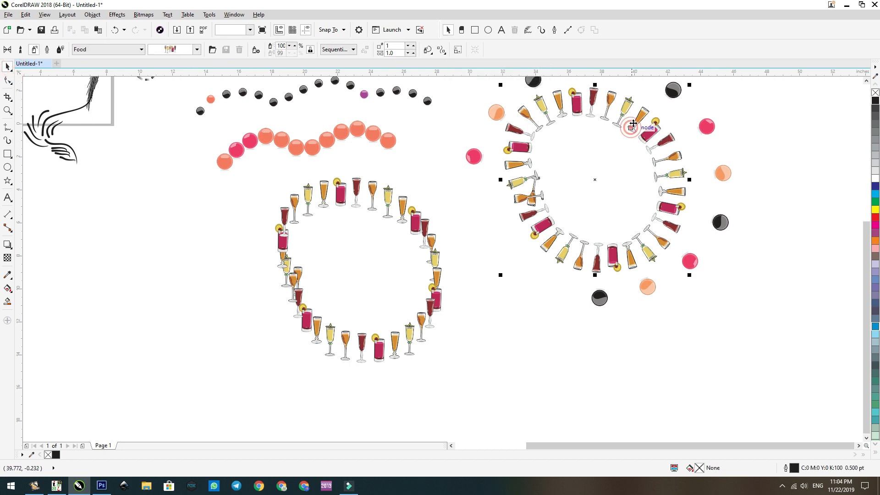
pyautogui.moveTo(635, 123); pyautogui.dragTo(634, 129)
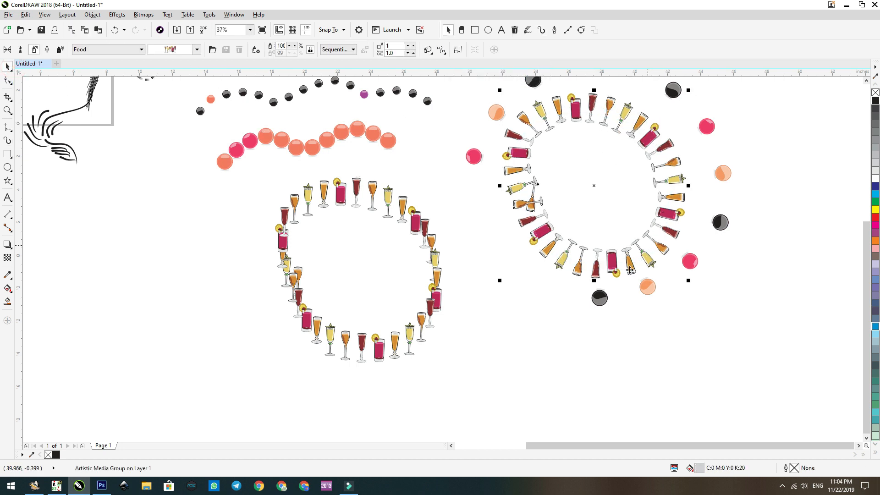
# - Examine the rings' control paths in Wireframe view and return to Enhanced view
pyautogui.click(45, 14)
pyautogui.click(60, 36)
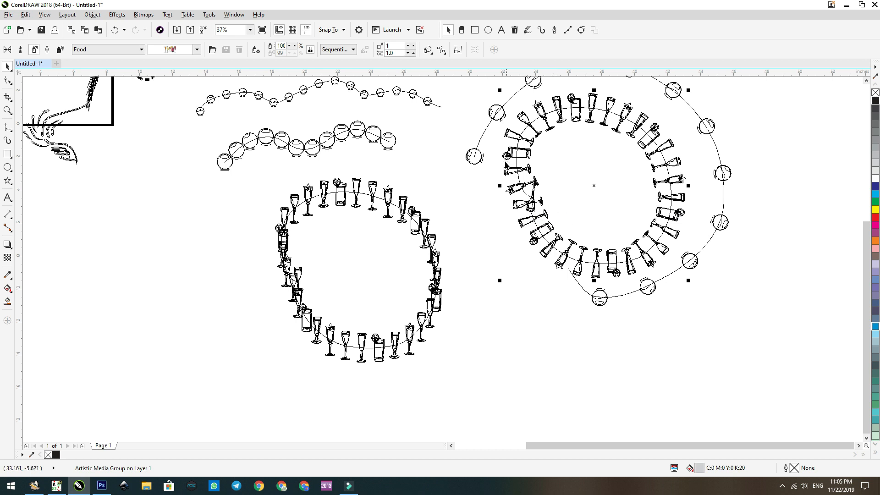
pyautogui.click(40, 18)
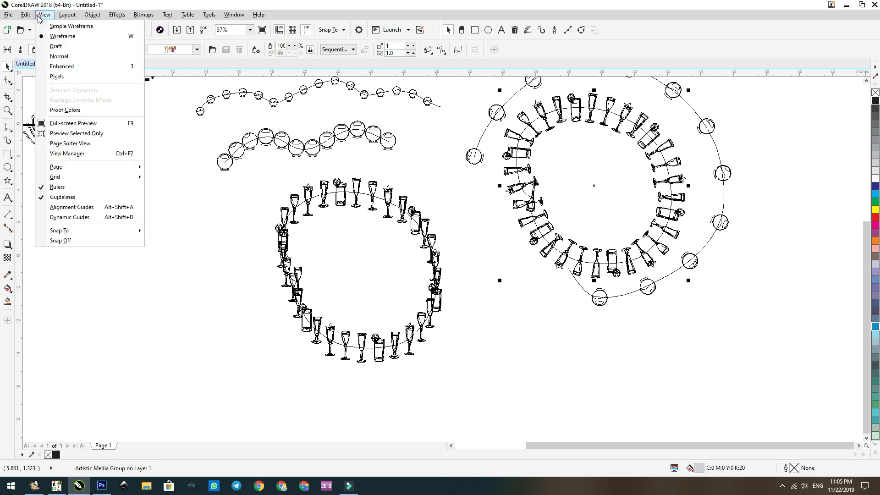
pyautogui.click(64, 66)
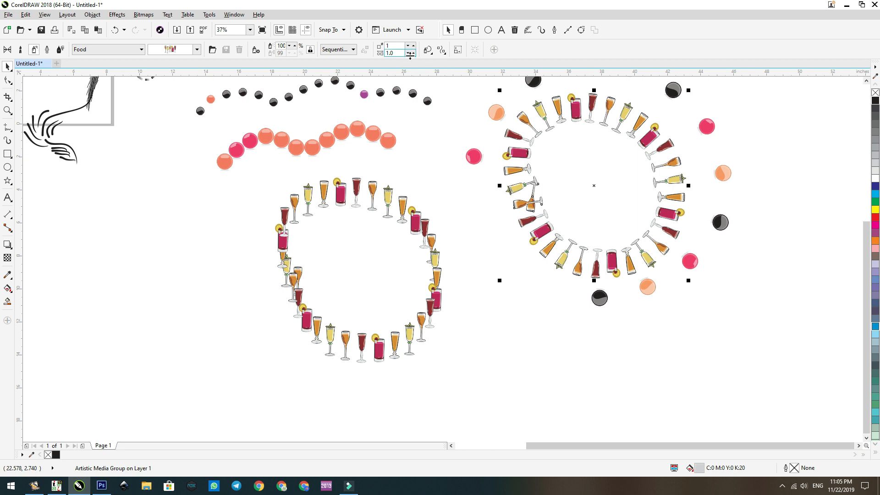
# - Enable the offset for the original drinks ring and set it to 1.0 inch with Alternating direction
pyautogui.click(443, 52)
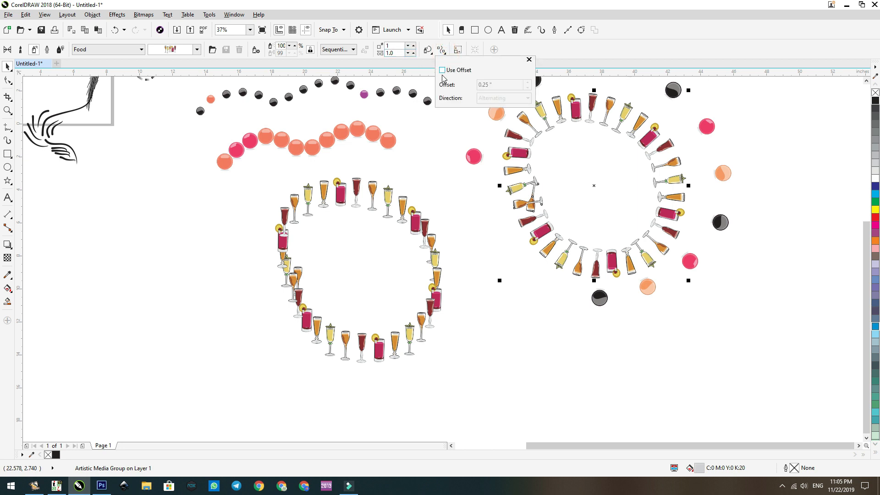
pyautogui.click(442, 71)
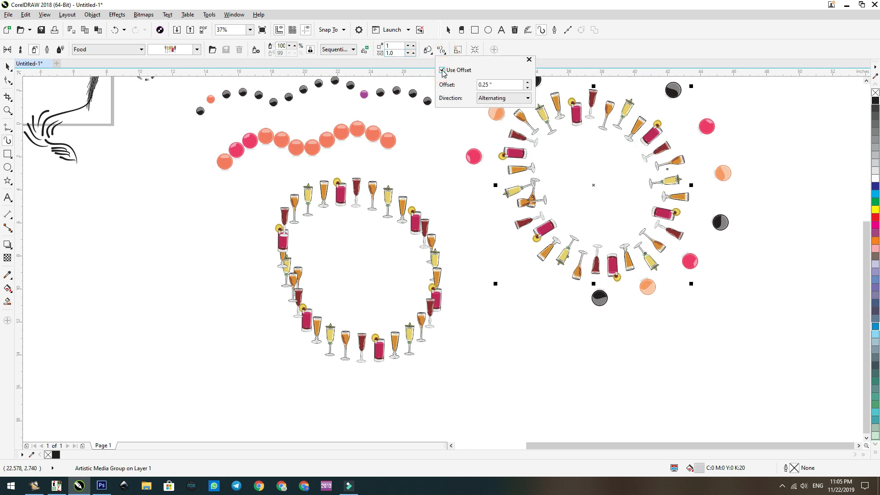
pyautogui.moveTo(495, 84); pyautogui.dragTo(446, 90)
pyautogui.press('Return')
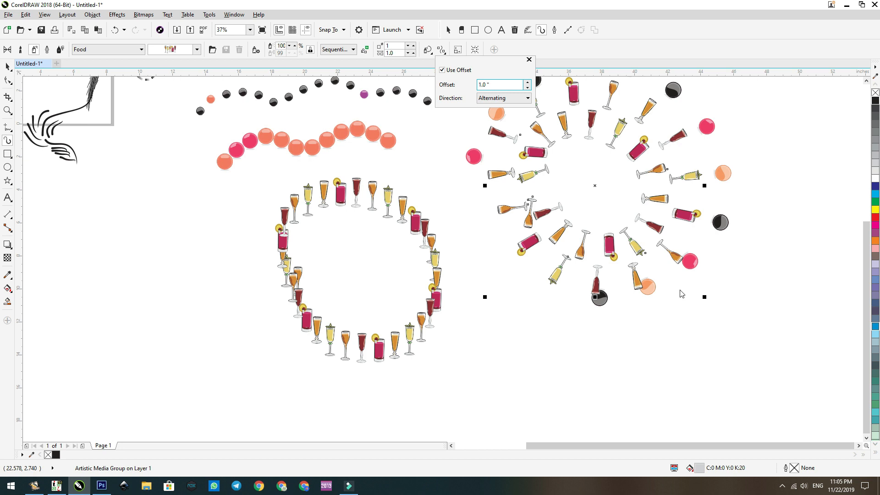
# - Move the offset drinks ring out of the bead circle to the empty area left of the copied ring
pyautogui.click(9, 65)
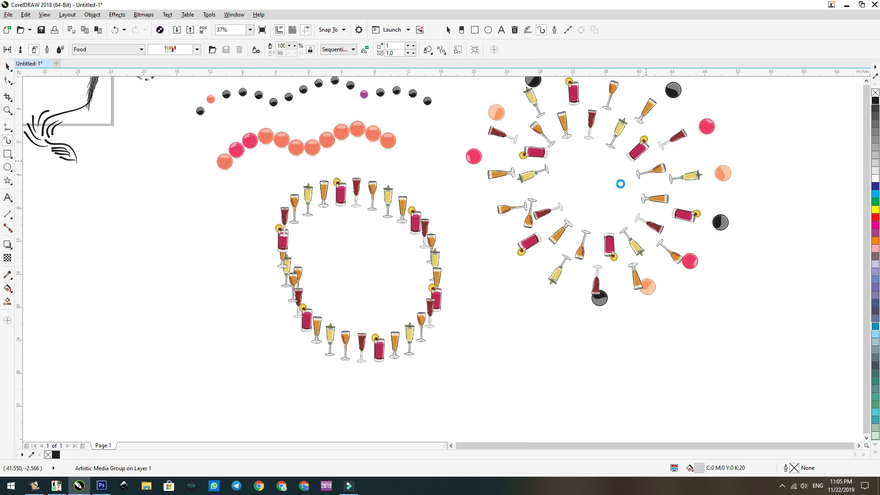
pyautogui.scroll(-1, 622, 183)
pyautogui.moveTo(619, 173); pyautogui.dragTo(351, 230)
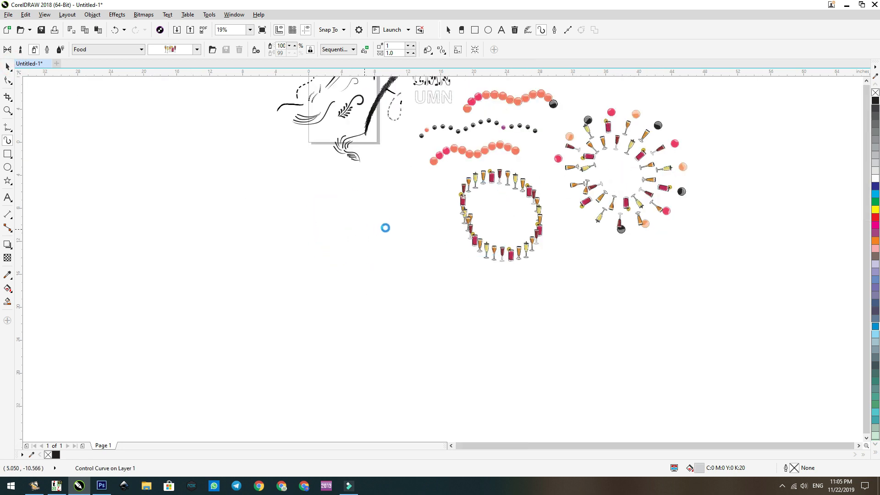
pyautogui.scroll(2, 380, 224)
pyautogui.scroll(-1, 393, 204)
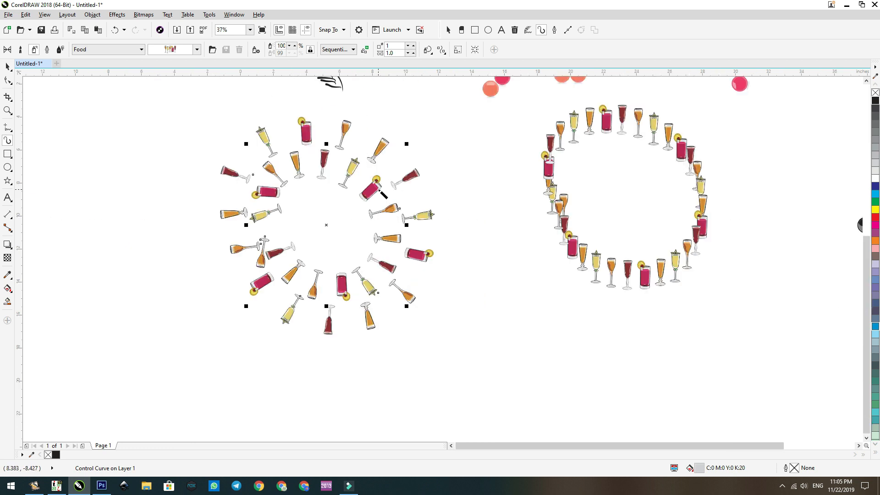
# - Set the moved ring's offset direction to Left, and change it to Right
pyautogui.click(443, 54)
pyautogui.click(502, 98)
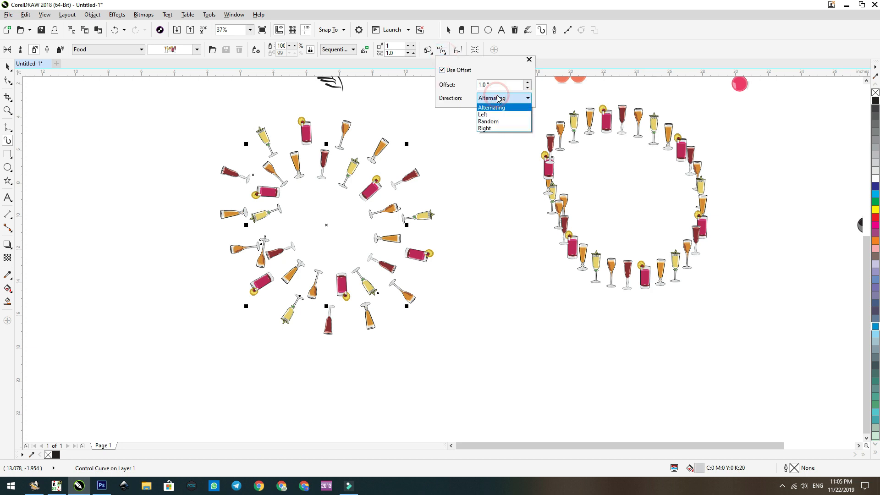
pyautogui.click(497, 115)
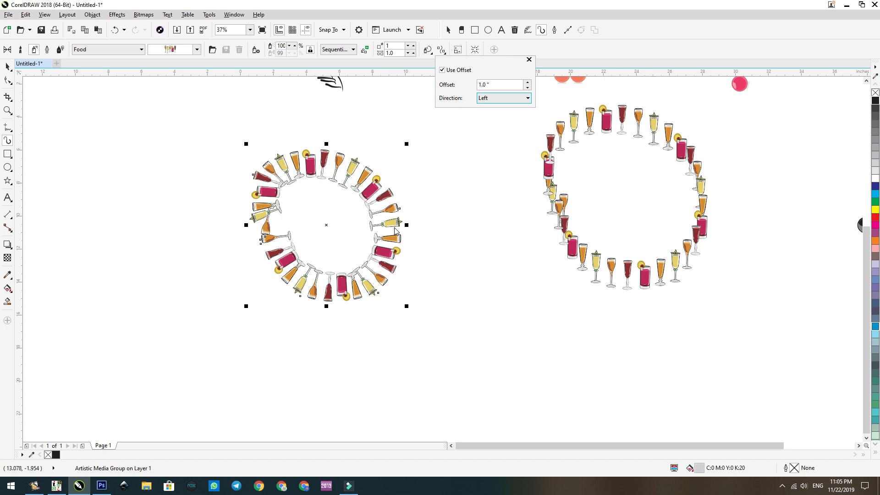
pyautogui.click(485, 99)
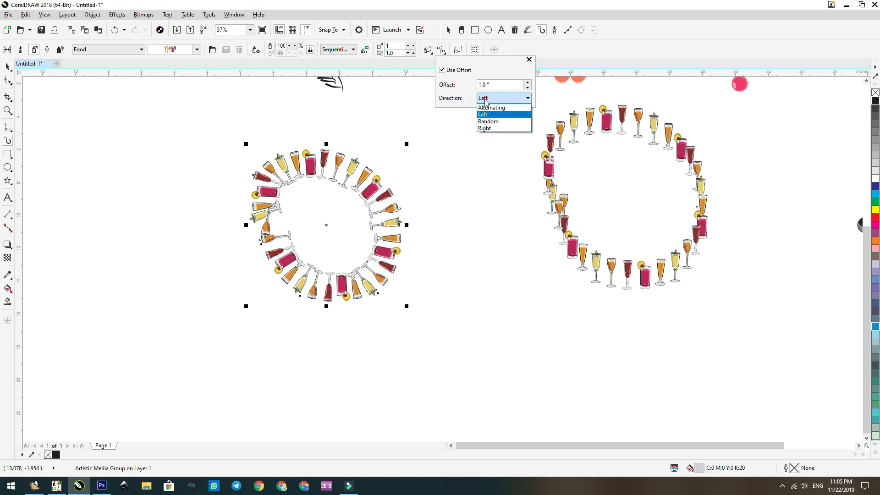
pyautogui.click(485, 129)
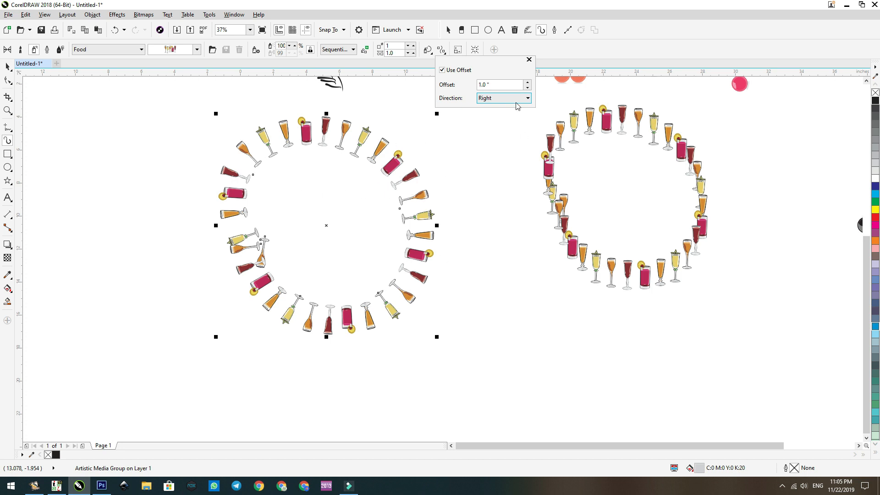
# - Switch to Wireframe view and set the moved ring's offset direction to Left
pyautogui.click(44, 14)
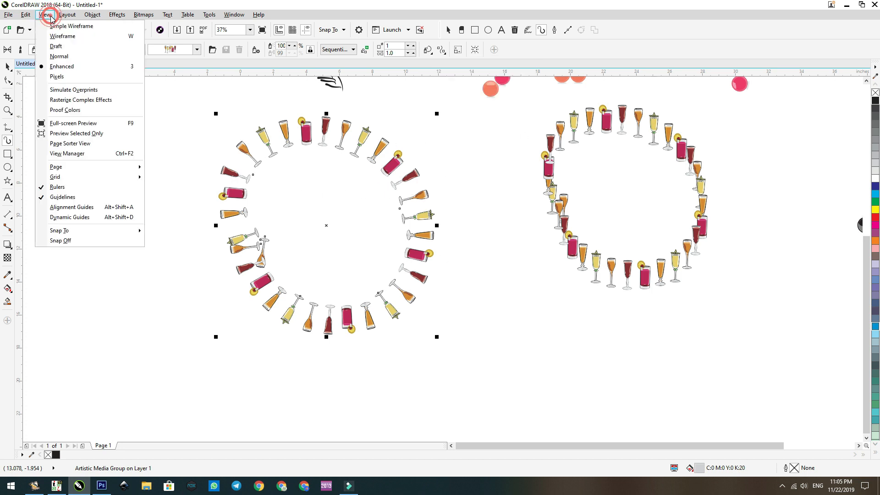
pyautogui.click(54, 36)
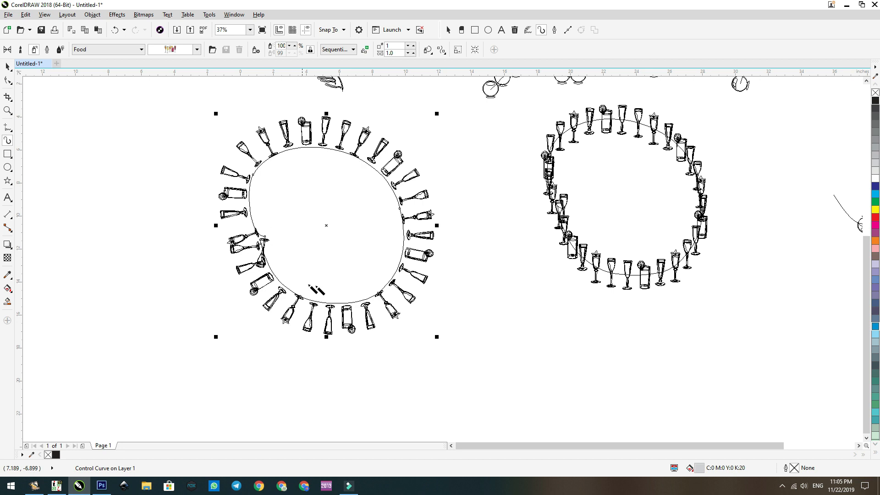
pyautogui.click(441, 49)
pyautogui.click(491, 102)
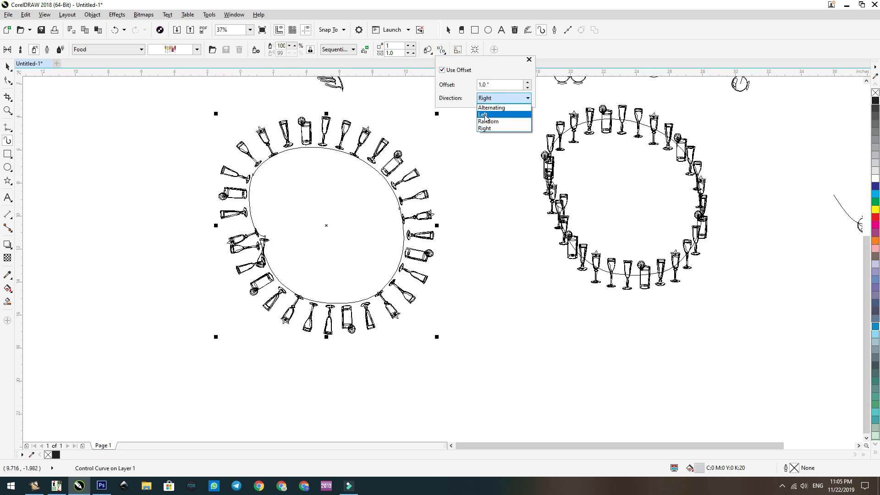
pyautogui.click(488, 113)
# - Try the Random offset direction on the ring, and set it back to Alternating
pyautogui.click(500, 98)
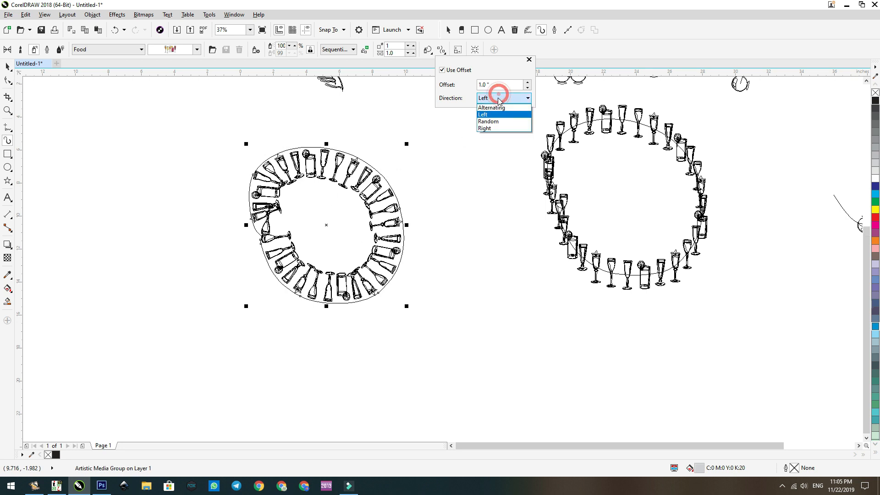
pyautogui.click(489, 122)
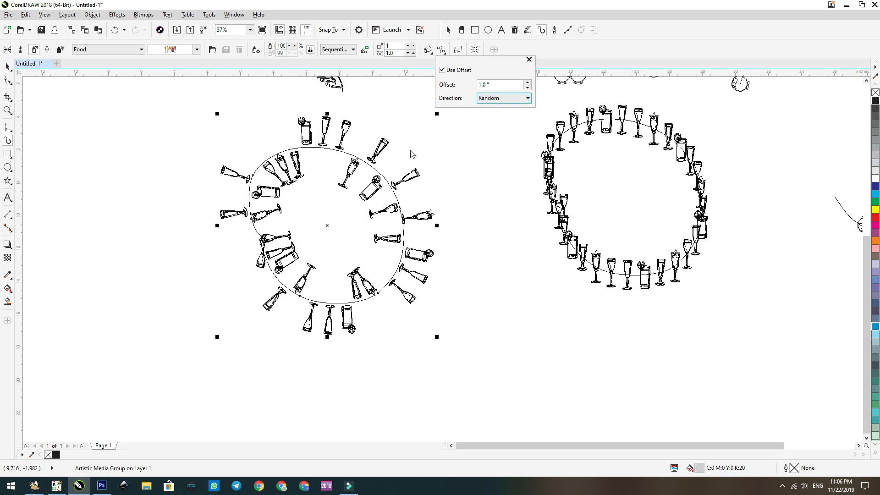
pyautogui.click(510, 99)
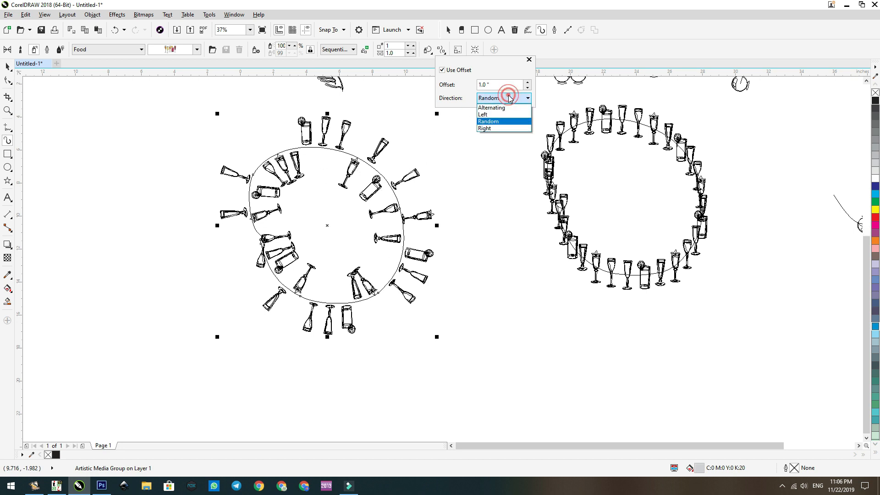
pyautogui.click(492, 108)
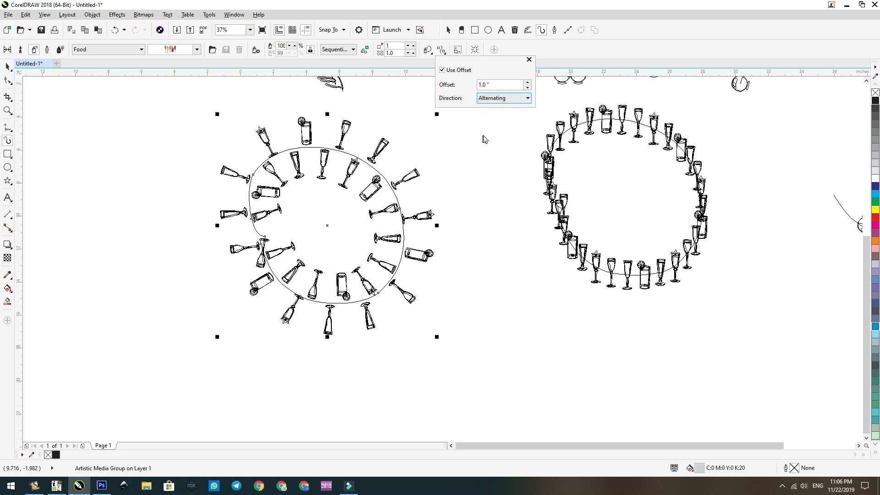
# - Set the alternating drinks ring's offset to 0 and close the offset settings
pyautogui.doubleClick(491, 84)
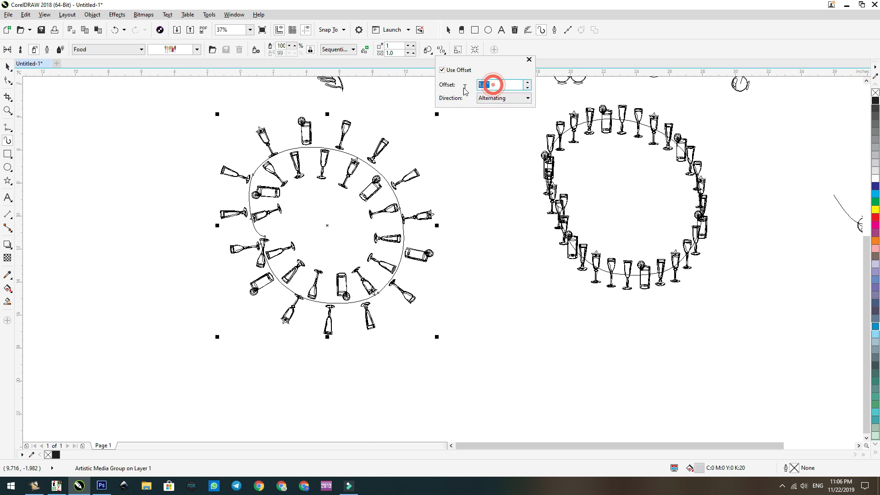
pyautogui.write('0')
pyautogui.press('Return')
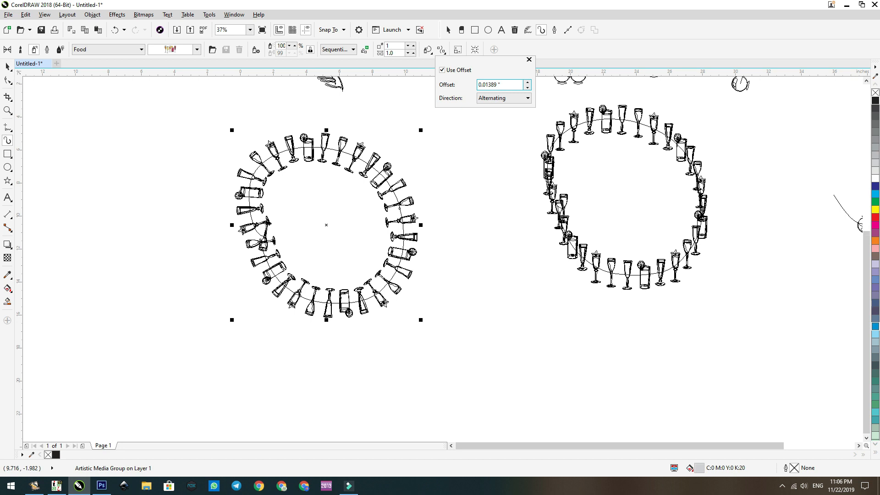
pyautogui.click(529, 60)
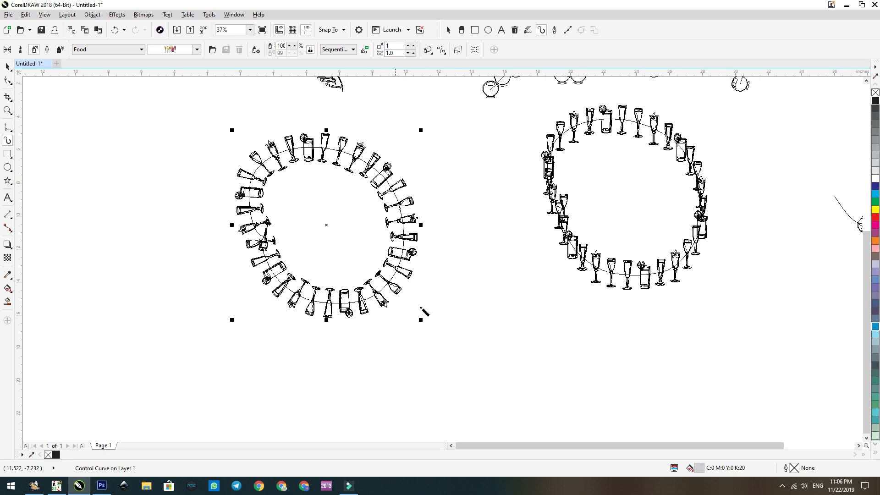
# - Hide the bounding box, spray a looping drinks stroke below and between the two rings, and switch the display to Enhanced view
pyautogui.click(475, 49)
pyautogui.moveTo(442, 317)
pyautogui.mouseDown()
pyautogui.moveTo(561, 384)
pyautogui.moveTo(470, 340)
pyautogui.moveTo(450, 400)
pyautogui.mouseUp()
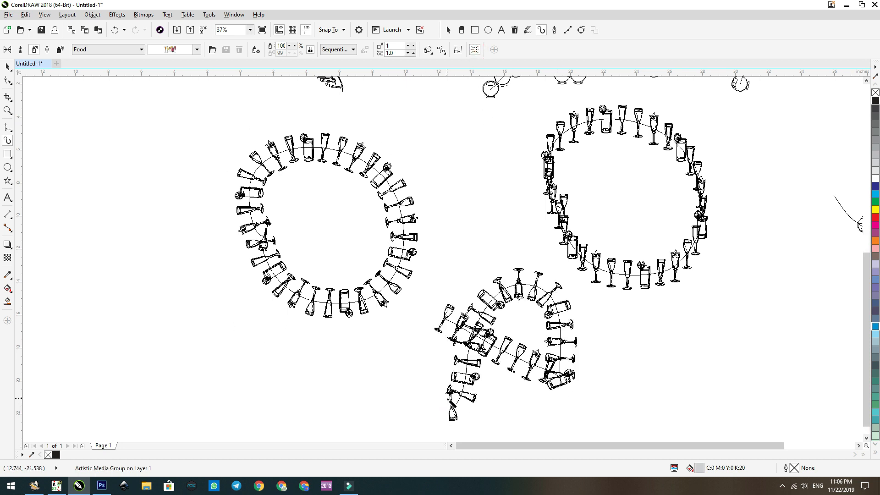
pyautogui.click(44, 14)
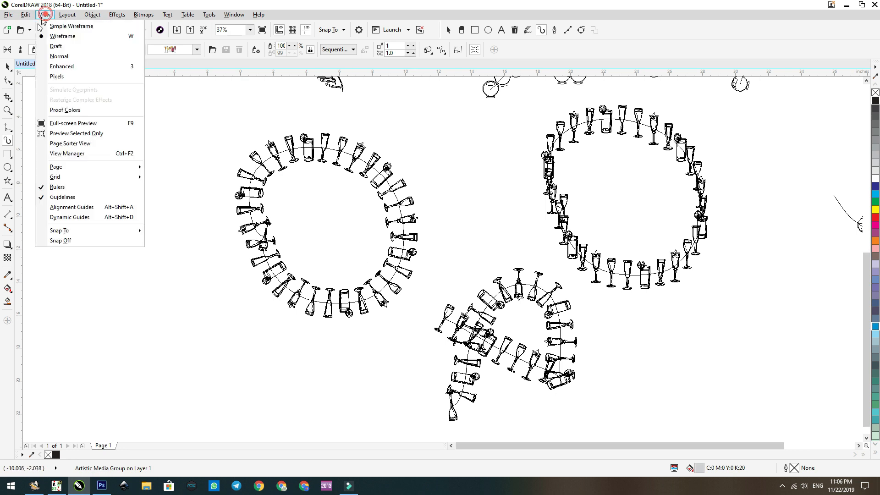
pyautogui.click(64, 65)
pyautogui.scroll(-4, 521, 156)
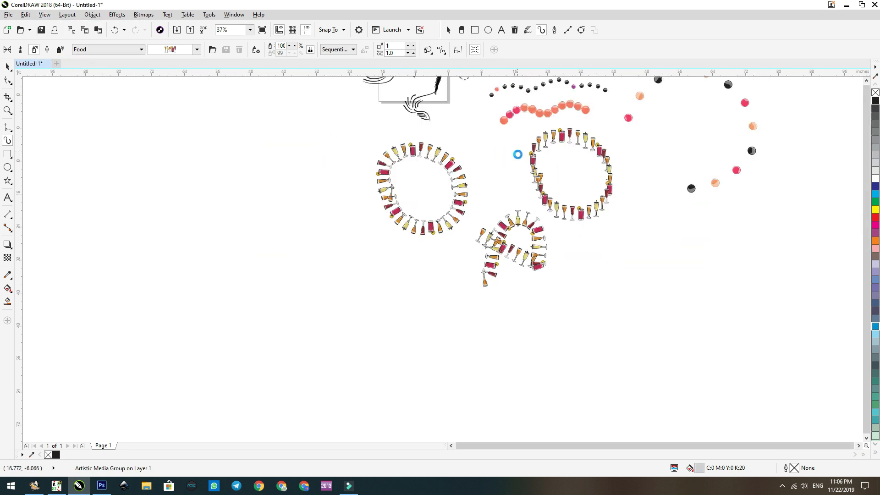
# - Draw a long slanted Calligraphic stroke 1 inch wide in the empty area left of the drinks rings
pyautogui.click(47, 51)
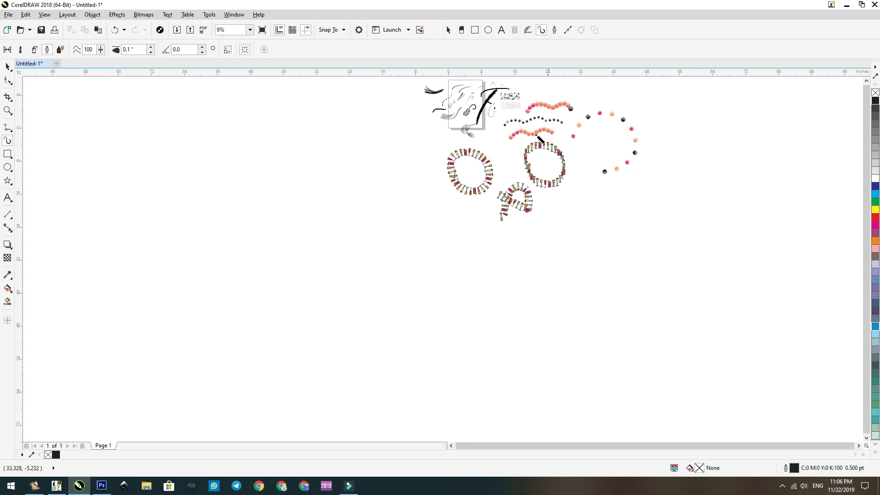
pyautogui.scroll(2, 375, 120)
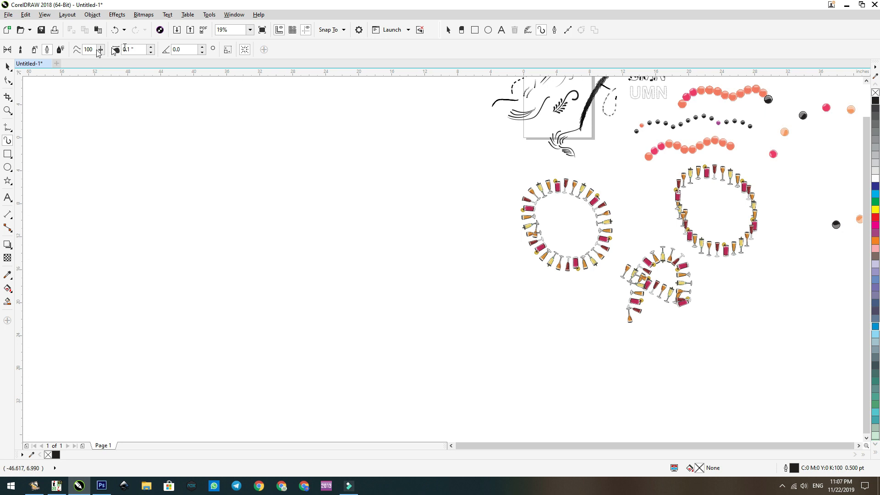
pyautogui.hotkey('ctrl', 'z')
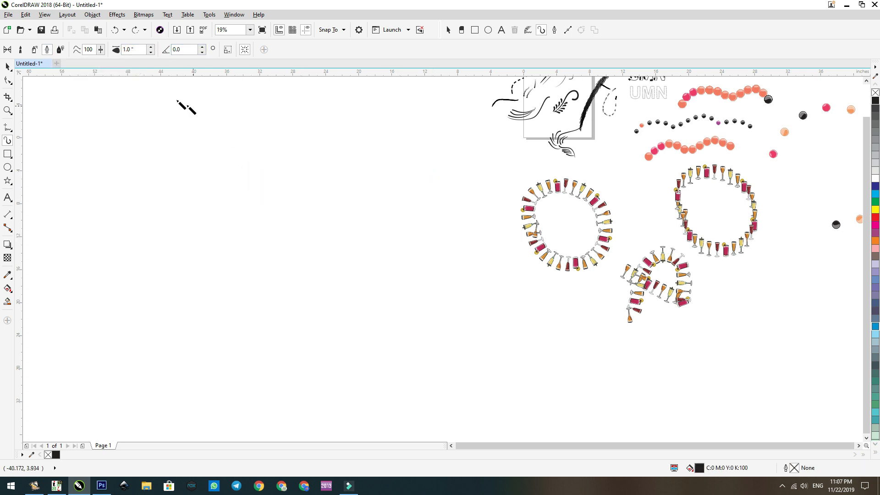
pyautogui.moveTo(403, 160); pyautogui.dragTo(300, 251)
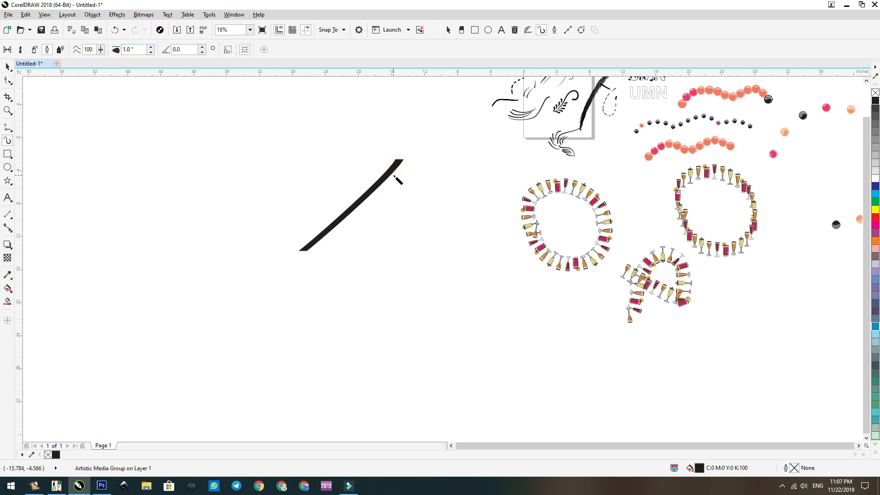
# - Set the slanted stroke's width to 2 inches, and increase it to 2.5 inches
pyautogui.doubleClick(133, 49)
pyautogui.write('2')
pyautogui.press('Return')
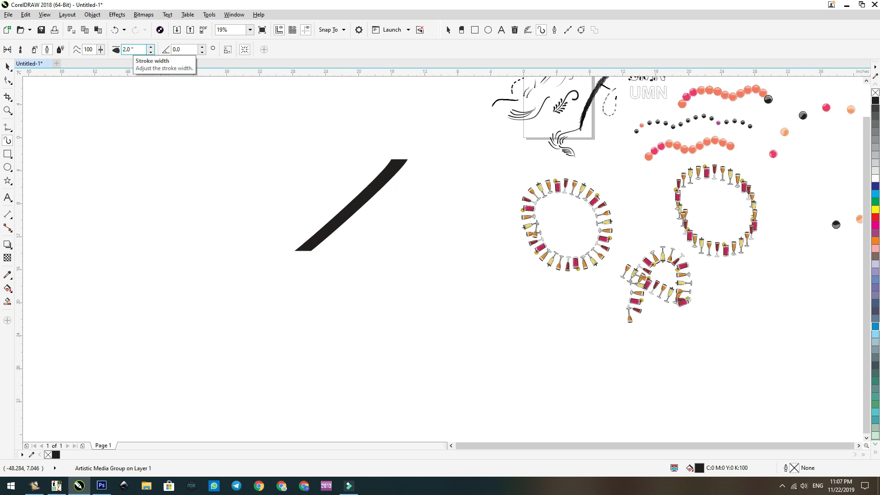
pyautogui.doubleClick(132, 49)
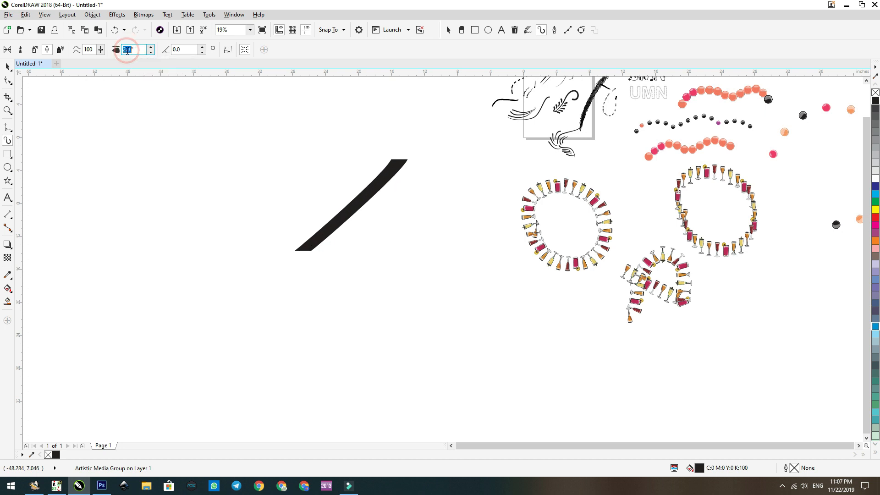
pyautogui.write('2.5')
pyautogui.press('Return')
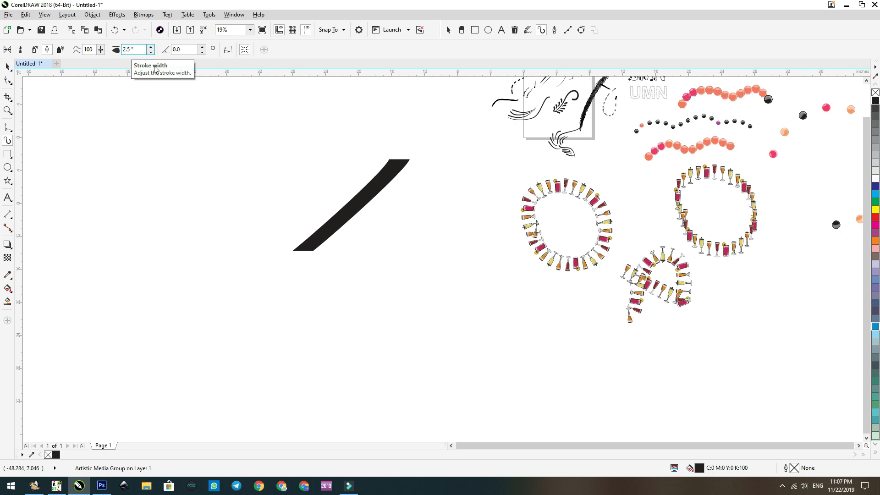
# - Draw an S-shaped calligraphic stroke left of the slanted one, and set its calligraphic angle to 75 degrees
pyautogui.click(178, 50)
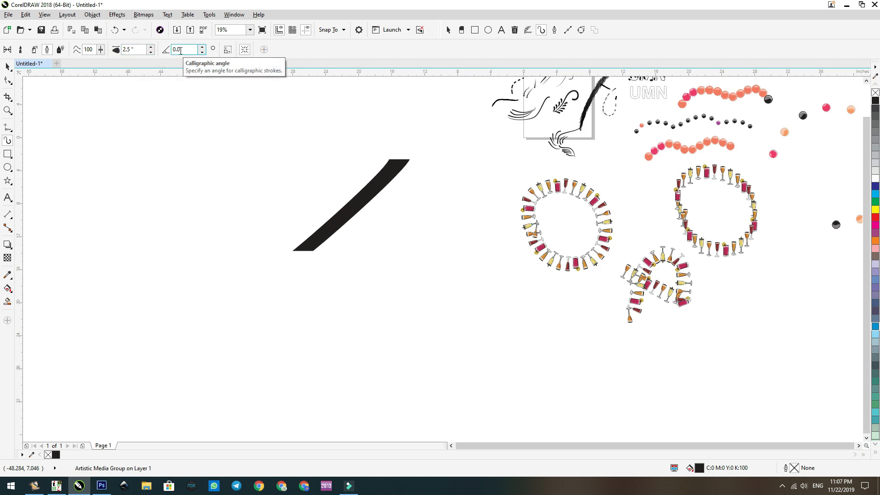
pyautogui.moveTo(339, 147)
pyautogui.mouseDown()
pyautogui.moveTo(320, 177)
pyautogui.moveTo(255, 220)
pyautogui.mouseUp()
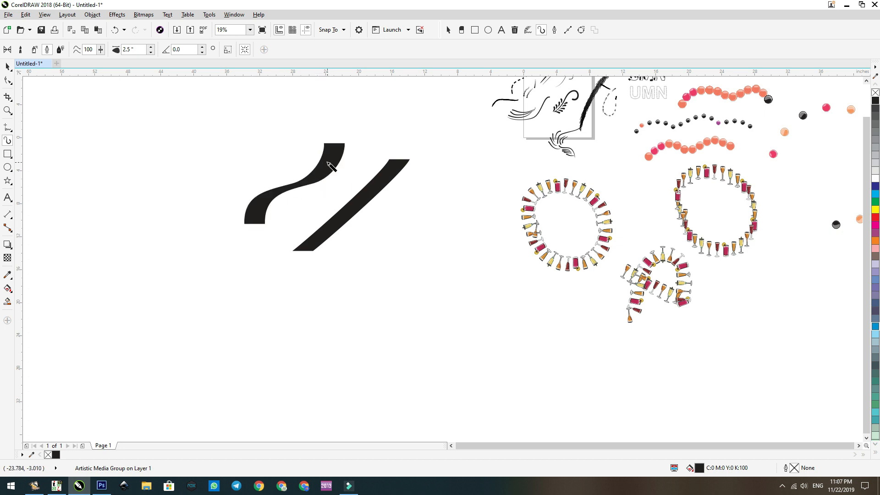
pyautogui.click(182, 49)
pyautogui.press('Return')
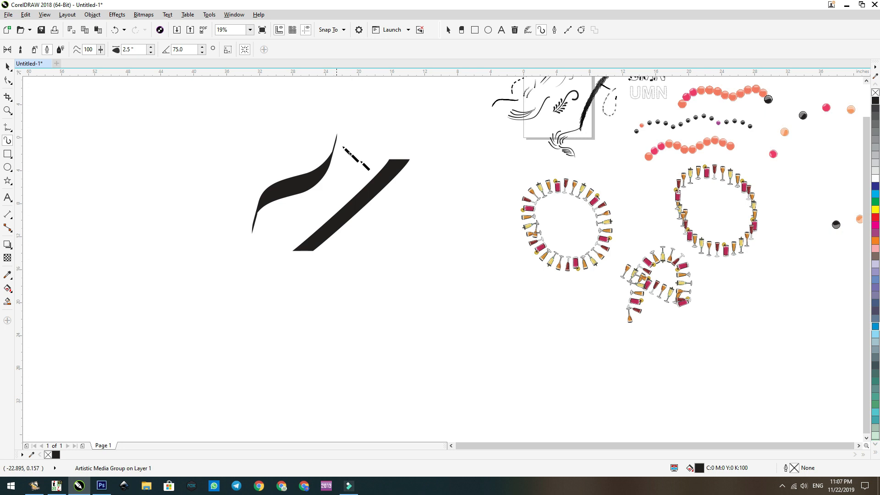
# - Draw a short, steep calligraphic stroke right of the slanted one, and set its angle to 50 degrees
pyautogui.click(389, 175)
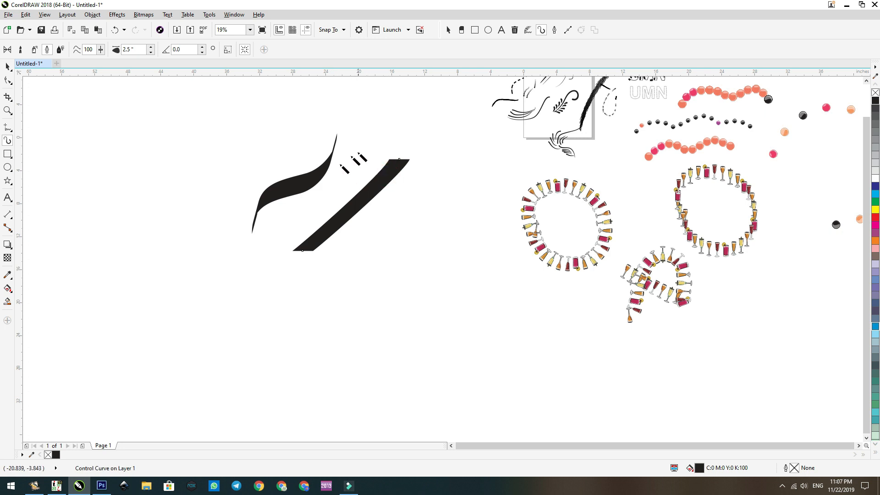
pyautogui.moveTo(423, 224); pyautogui.dragTo(415, 262)
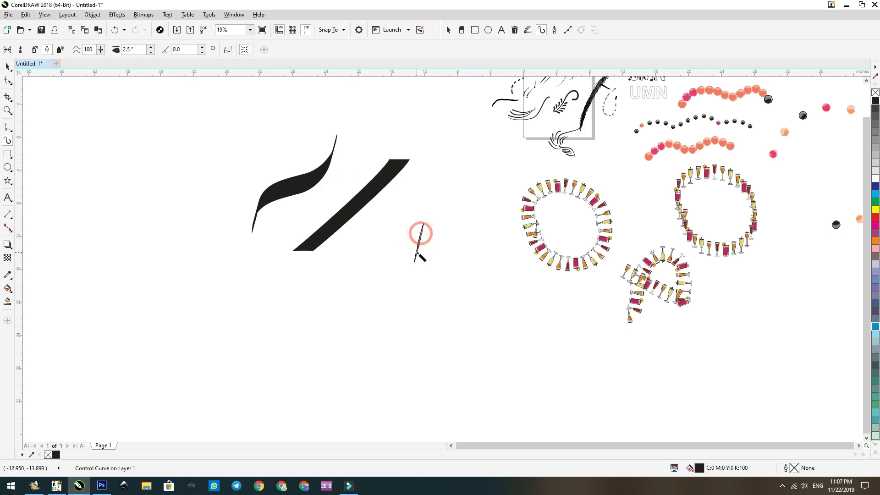
pyautogui.moveTo(195, 49); pyautogui.dragTo(162, 52)
pyautogui.write('50')
pyautogui.press('Return')
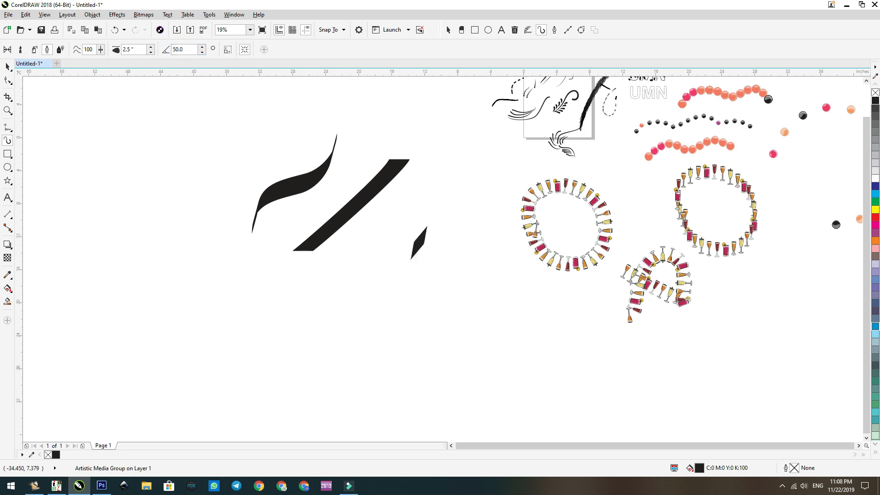
# - Draw another short calligraphic stroke just above the previous one, and set its angle to 100 degrees
pyautogui.moveTo(437, 201); pyautogui.dragTo(418, 215)
pyautogui.moveTo(196, 49); pyautogui.dragTo(158, 54)
pyautogui.write('10')
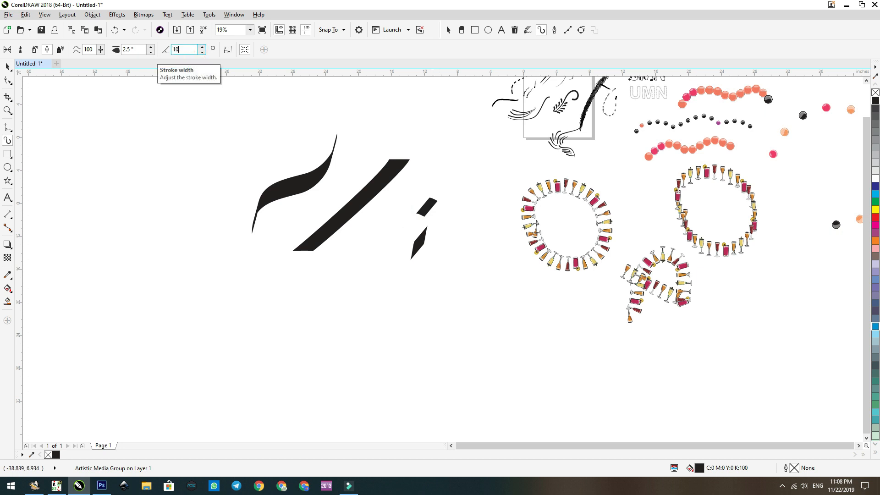
pyautogui.write('0')
pyautogui.press('Return')
# - Draw a tiny calligraphic stroke below the slanted one, and set its angle to 90 degrees
pyautogui.moveTo(354, 292); pyautogui.dragTo(358, 293)
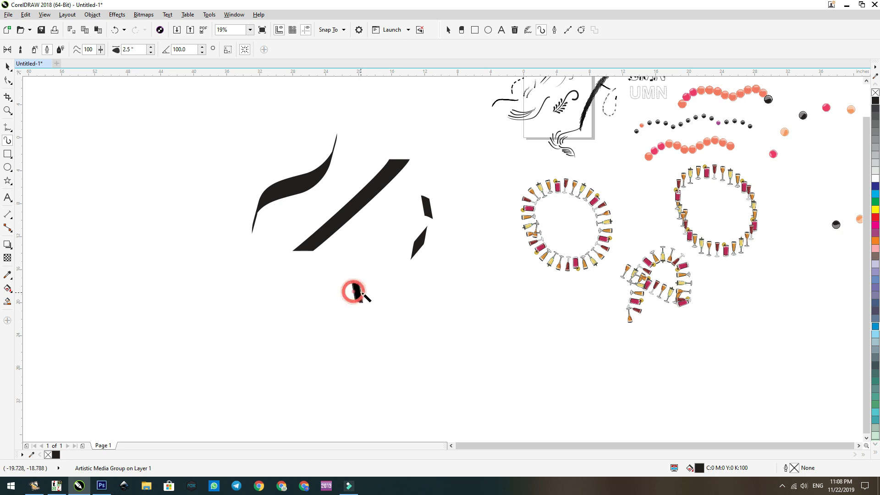
pyautogui.write('90')
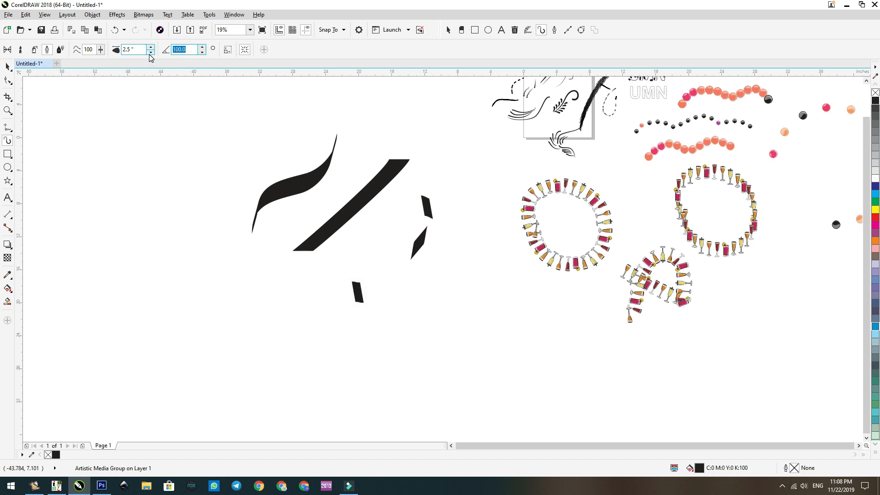
pyautogui.press('Return')
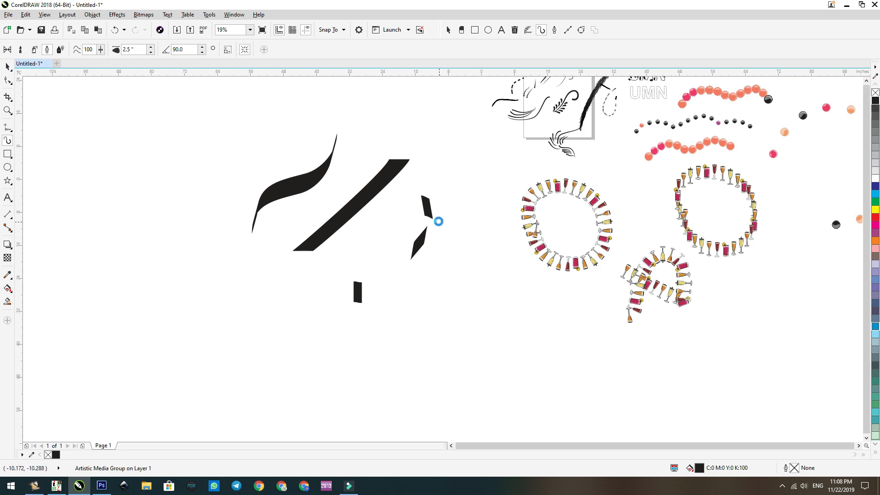
# - Draw the Arabic letter dal in the empty area below the drinks rings with the 2.5-inch, 90-degree calligraphic pen
pyautogui.scroll(-1, 439, 222)
pyautogui.scroll(1, 468, 317)
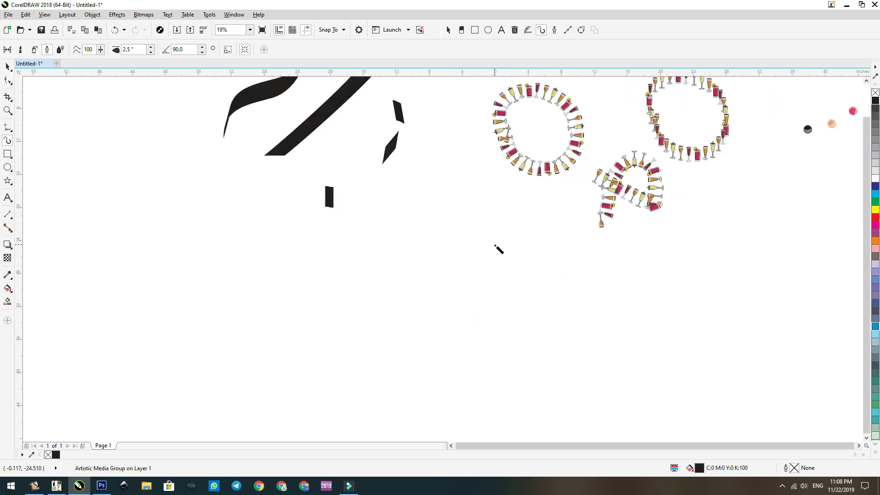
pyautogui.click(456, 221)
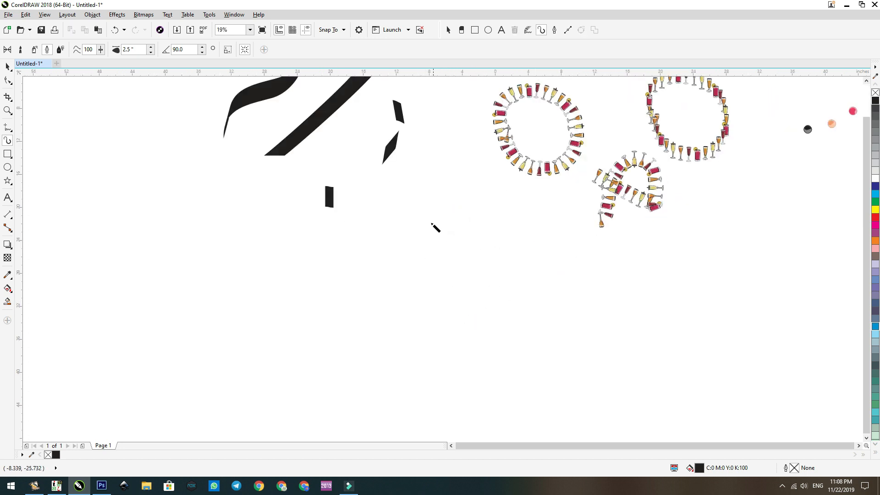
pyautogui.moveTo(471, 240)
pyautogui.mouseDown()
pyautogui.moveTo(520, 264)
pyautogui.moveTo(535, 289)
pyautogui.moveTo(529, 306)
pyautogui.moveTo(460, 336)
pyautogui.moveTo(442, 325)
pyautogui.moveTo(436, 290)
pyautogui.mouseUp()
pyautogui.moveTo(469, 231)
pyautogui.mouseDown()
pyautogui.moveTo(460, 221)
pyautogui.moveTo(495, 242)
pyautogui.moveTo(500, 258)
pyautogui.mouseUp()
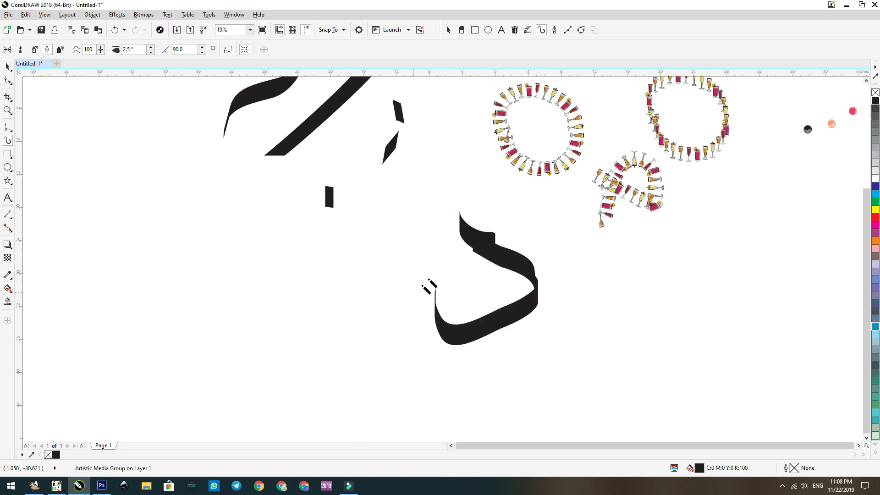
# - Draw an alif with a thickened top beside the dal, and a curved ra extending to its left
pyautogui.moveTo(424, 165)
pyautogui.mouseDown()
pyautogui.moveTo(425, 201)
pyautogui.moveTo(472, 310)
pyautogui.mouseUp()
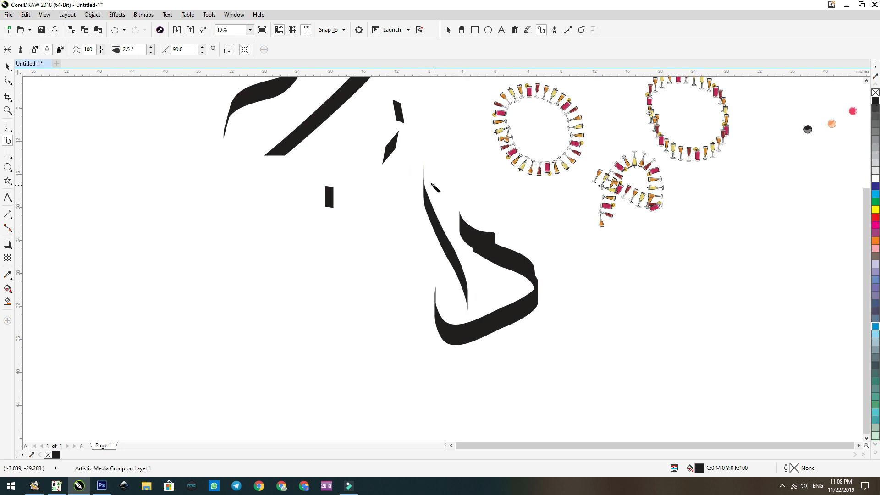
pyautogui.moveTo(423, 169); pyautogui.dragTo(440, 232)
pyautogui.moveTo(467, 258)
pyautogui.mouseDown()
pyautogui.moveTo(459, 253)
pyautogui.moveTo(427, 268)
pyautogui.moveTo(396, 350)
pyautogui.moveTo(376, 360)
pyautogui.moveTo(354, 339)
pyautogui.moveTo(351, 287)
pyautogui.mouseUp()
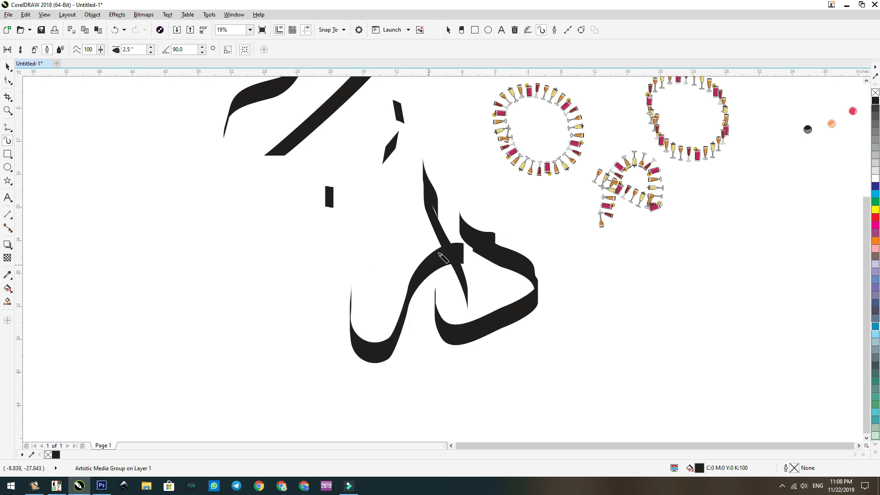
# - Place a copy of the two-stroke alif to the left, above the ra, and deselect everything
pyautogui.scroll(-2, 592, 205)
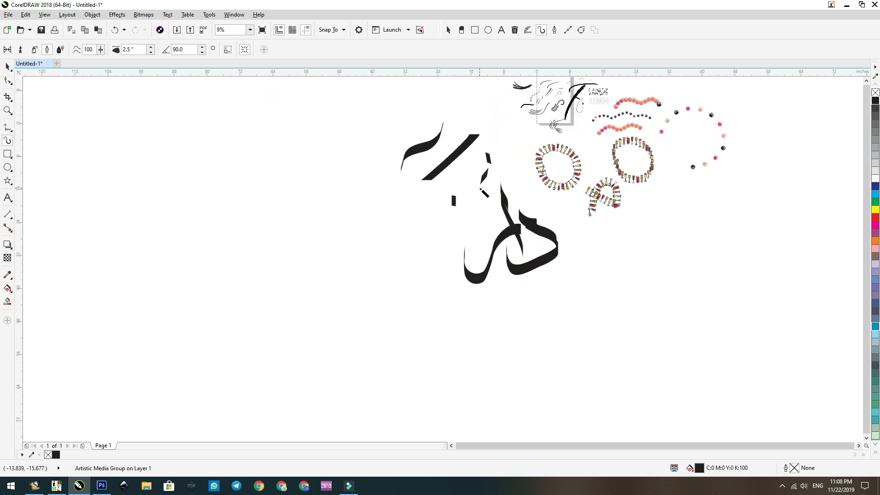
pyautogui.click(6, 67)
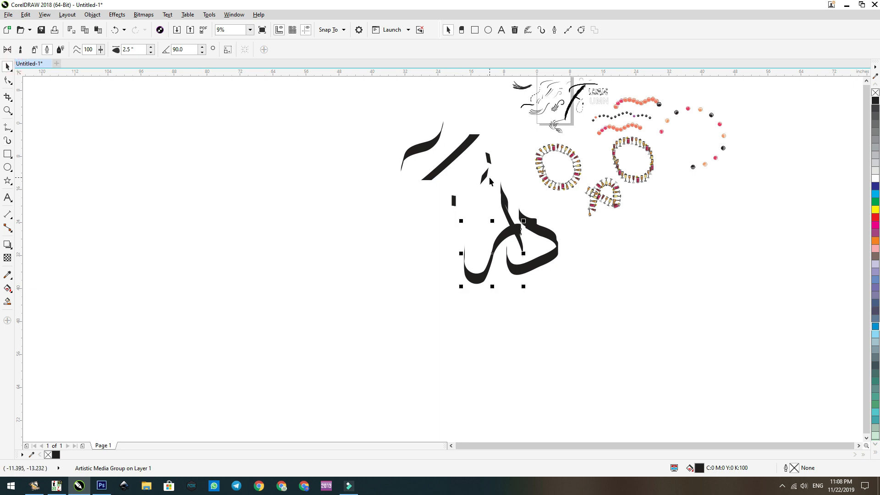
pyautogui.click(501, 224)
pyautogui.moveTo(500, 223); pyautogui.dragTo(456, 229)
pyautogui.click(464, 313)
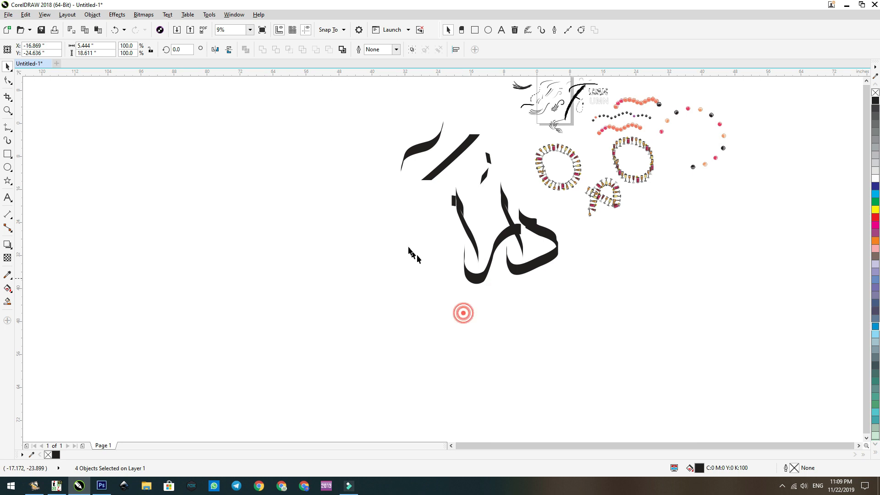
# - Draw the remaining Arabic letters lam, ain, lam, waw and meem leftward with the Artistic Media calligraphic pen to complete "دارالعلوم"
pyautogui.click(5, 143)
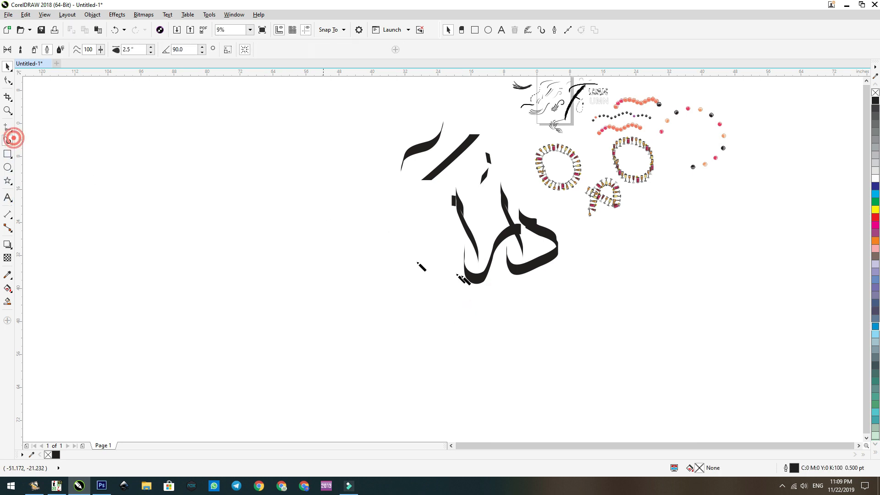
pyautogui.moveTo(441, 208)
pyautogui.mouseDown()
pyautogui.moveTo(465, 255)
pyautogui.moveTo(463, 270)
pyautogui.moveTo(418, 261)
pyautogui.moveTo(409, 265)
pyautogui.moveTo(431, 257)
pyautogui.moveTo(440, 264)
pyautogui.moveTo(433, 287)
pyautogui.moveTo(384, 304)
pyautogui.moveTo(359, 307)
pyautogui.moveTo(340, 287)
pyautogui.moveTo(324, 237)
pyautogui.mouseUp()
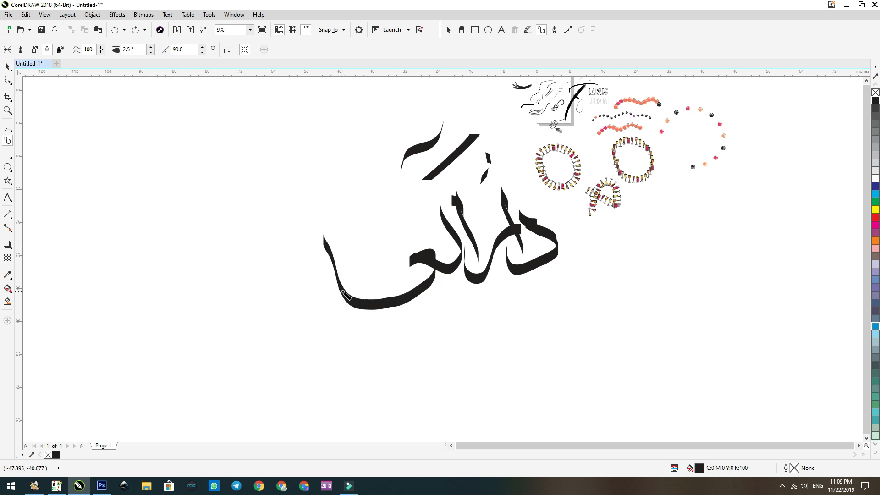
pyautogui.moveTo(342, 290)
pyautogui.mouseDown()
pyautogui.moveTo(319, 309)
pyautogui.moveTo(310, 297)
pyautogui.moveTo(331, 302)
pyautogui.moveTo(338, 319)
pyautogui.moveTo(309, 352)
pyautogui.moveTo(292, 334)
pyautogui.mouseUp()
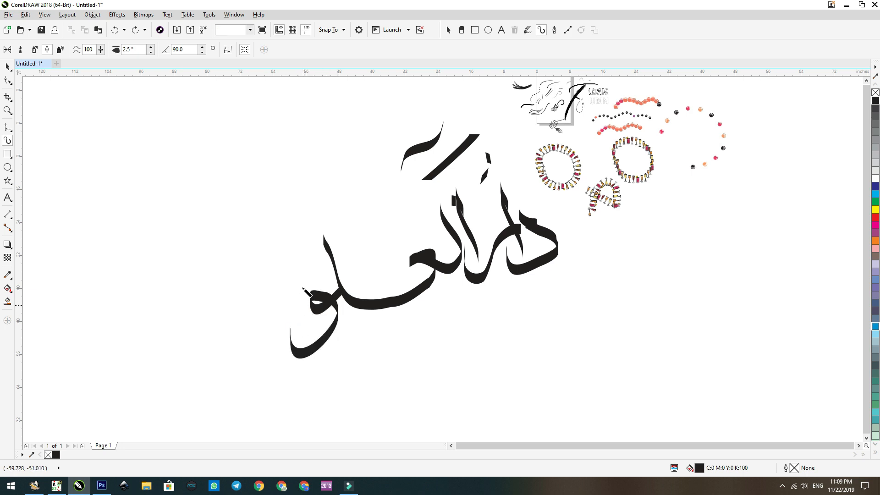
pyautogui.moveTo(284, 261)
pyautogui.mouseDown()
pyautogui.moveTo(304, 244)
pyautogui.moveTo(306, 254)
pyautogui.moveTo(273, 277)
pyautogui.moveTo(311, 343)
pyautogui.mouseUp()
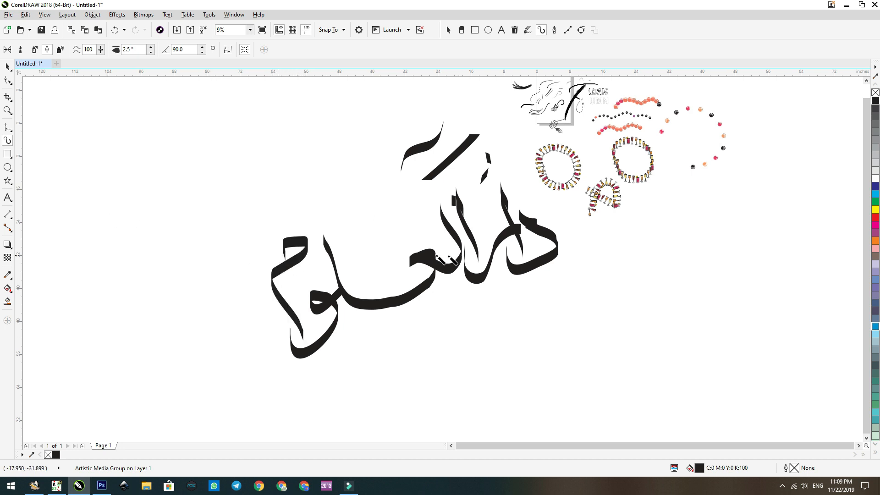
# - Draw a hooked stroke and a short curved stroke left of the Arabic lettering with the 2.5-inch expression pen, without a fixed tilt
pyautogui.click(6, 67)
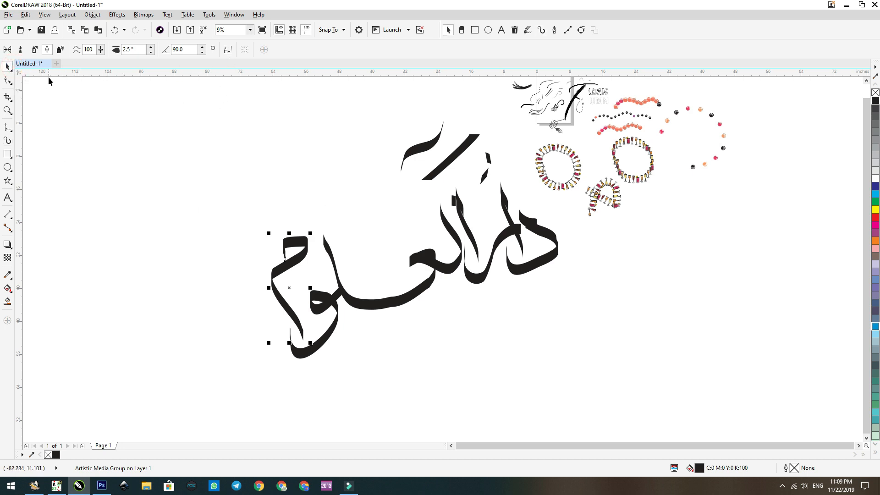
pyautogui.click(61, 50)
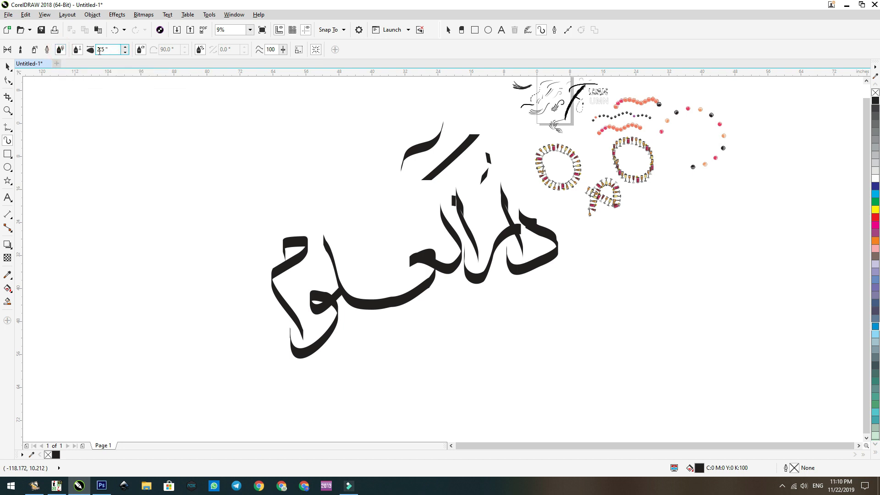
pyautogui.moveTo(220, 144)
pyautogui.mouseDown()
pyautogui.moveTo(324, 180)
pyautogui.moveTo(304, 220)
pyautogui.mouseUp()
pyautogui.click(141, 49)
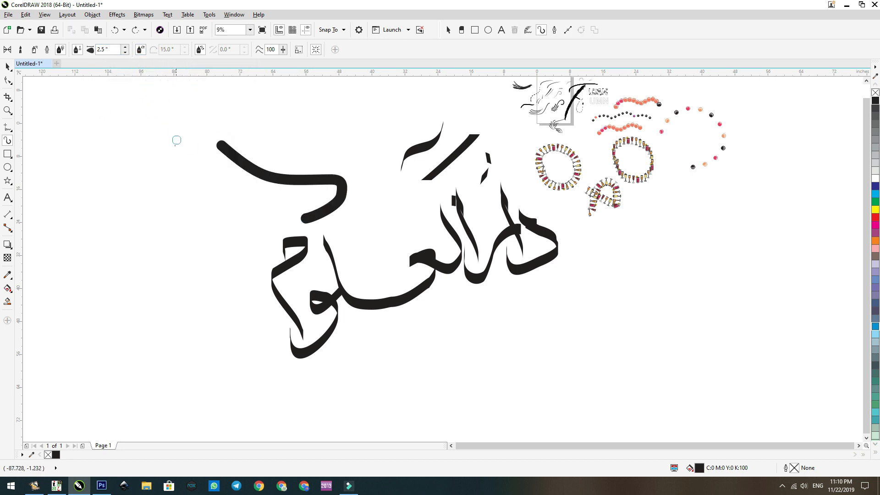
pyautogui.moveTo(172, 148); pyautogui.dragTo(195, 196)
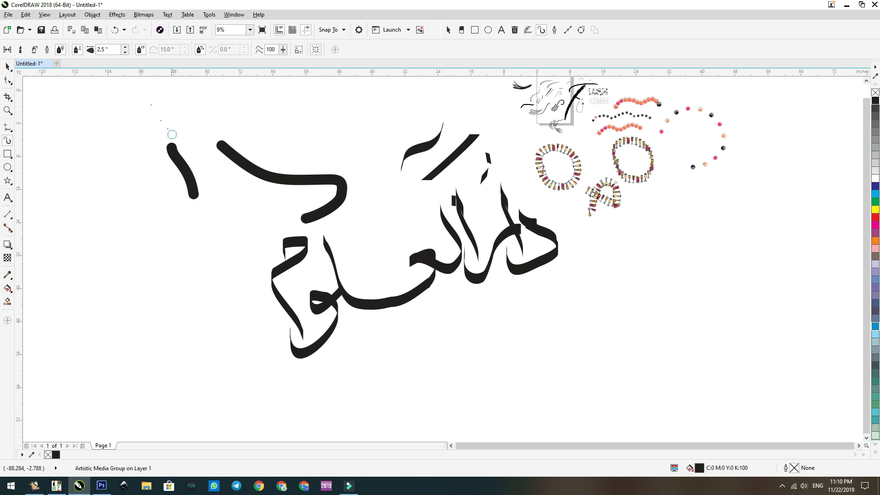
pyautogui.moveTo(176, 139); pyautogui.dragTo(209, 208)
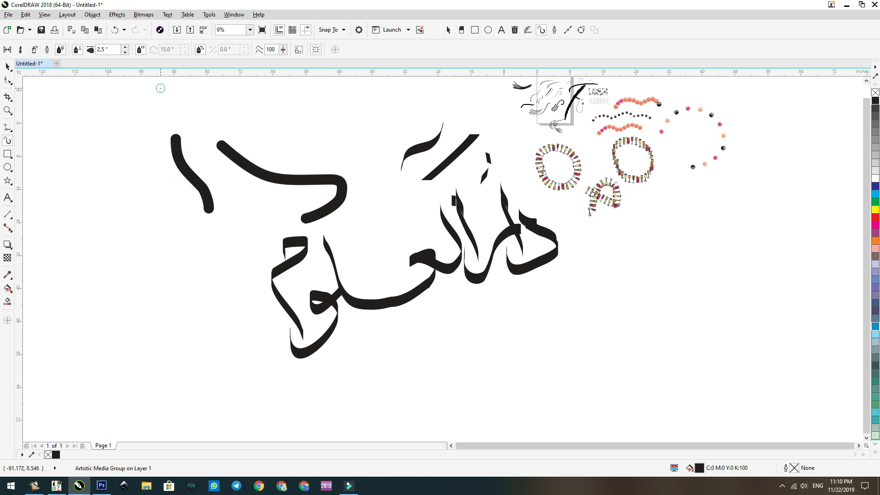
# - Set a fixed tilt angle of 20 degrees and draw a thin slanted stroke below the short curved stroke
pyautogui.click(141, 49)
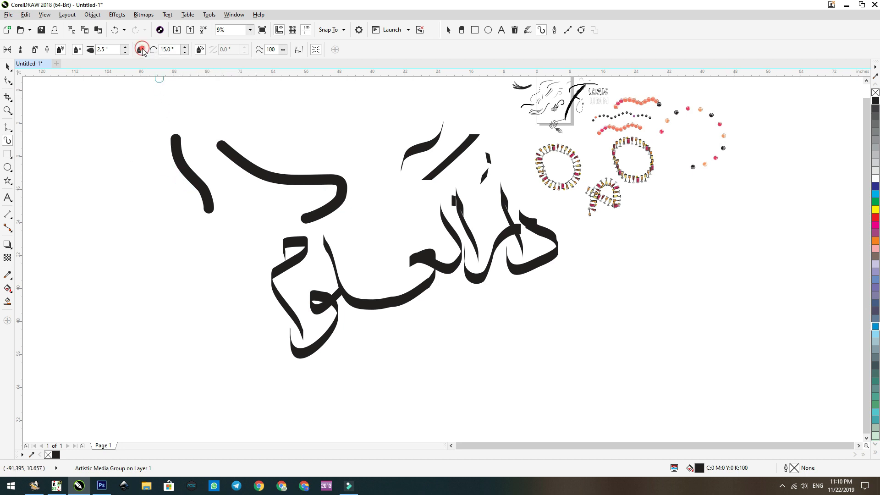
pyautogui.doubleClick(167, 49)
pyautogui.write('20')
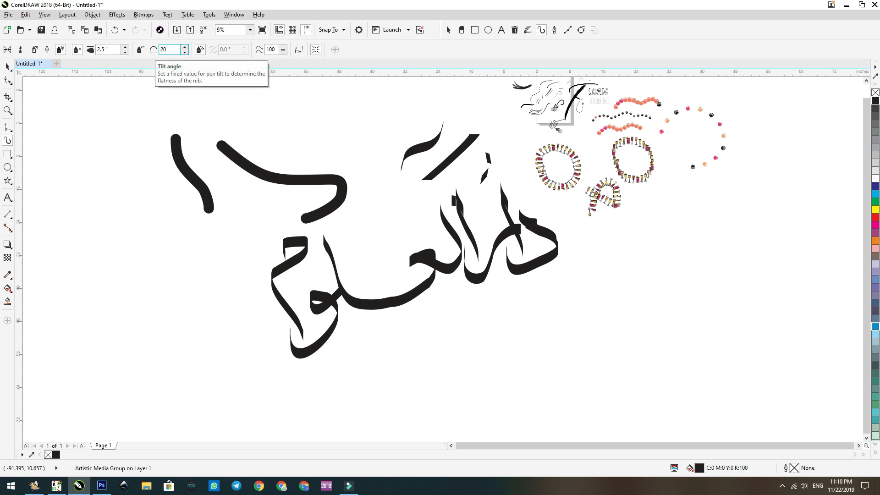
pyautogui.moveTo(145, 196); pyautogui.dragTo(163, 247)
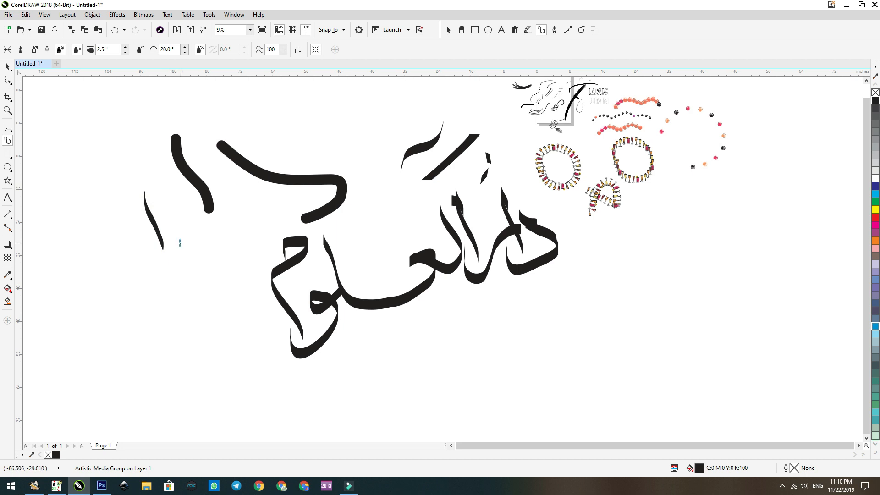
# - Draw a closed loop with a trailing tail above the two thick strokes at a 45-degree bearing angle, and toggle stroke scaling with the object
pyautogui.click(199, 50)
pyautogui.write('45')
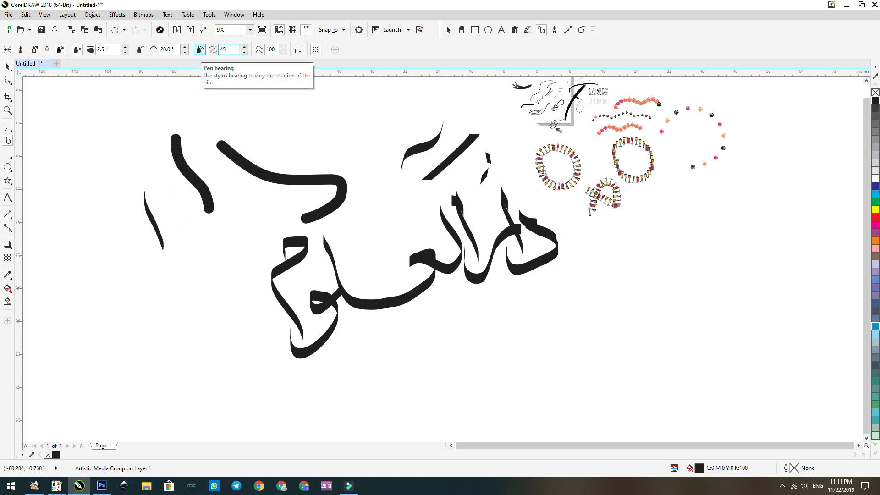
pyautogui.moveTo(219, 90)
pyautogui.mouseDown()
pyautogui.moveTo(231, 107)
pyautogui.moveTo(210, 131)
pyautogui.moveTo(187, 133)
pyautogui.moveTo(152, 112)
pyautogui.moveTo(209, 85)
pyautogui.moveTo(270, 111)
pyautogui.mouseUp()
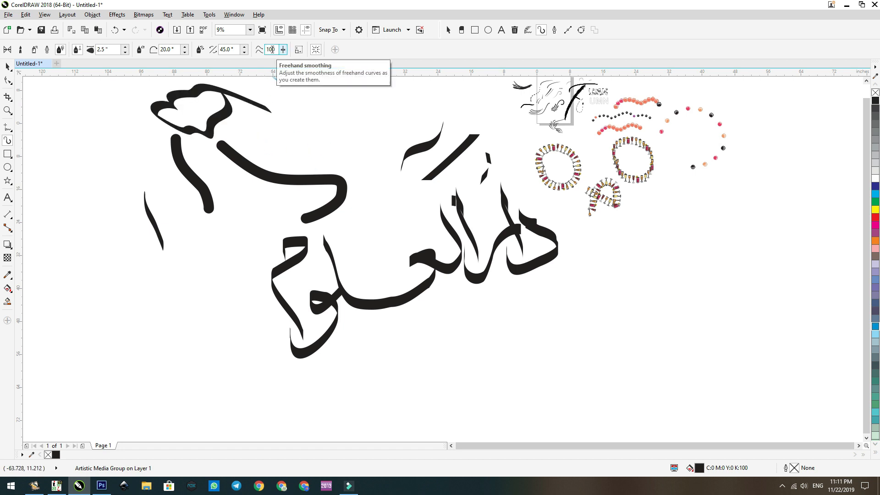
pyautogui.click(298, 49)
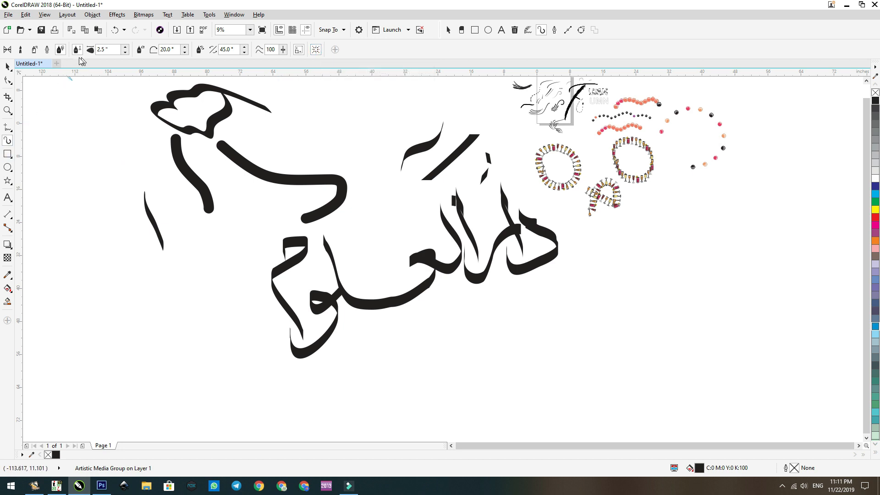
# - Draw three overlapping rectangles and a separate square about 18.2 inches wide in the empty area below the drinks and bead strokes
pyautogui.click(9, 156)
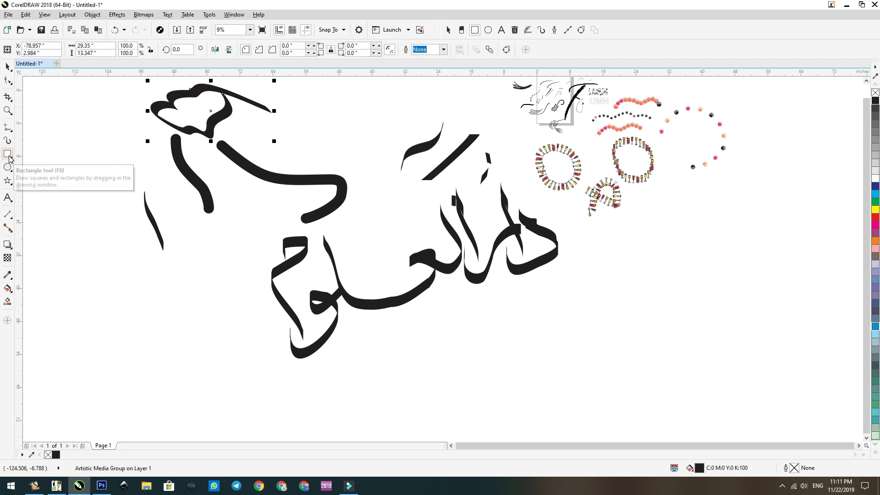
pyautogui.click(9, 156)
pyautogui.moveTo(637, 240); pyautogui.dragTo(722, 311)
pyautogui.moveTo(608, 287); pyautogui.dragTo(693, 365)
pyautogui.moveTo(515, 300); pyautogui.dragTo(706, 370)
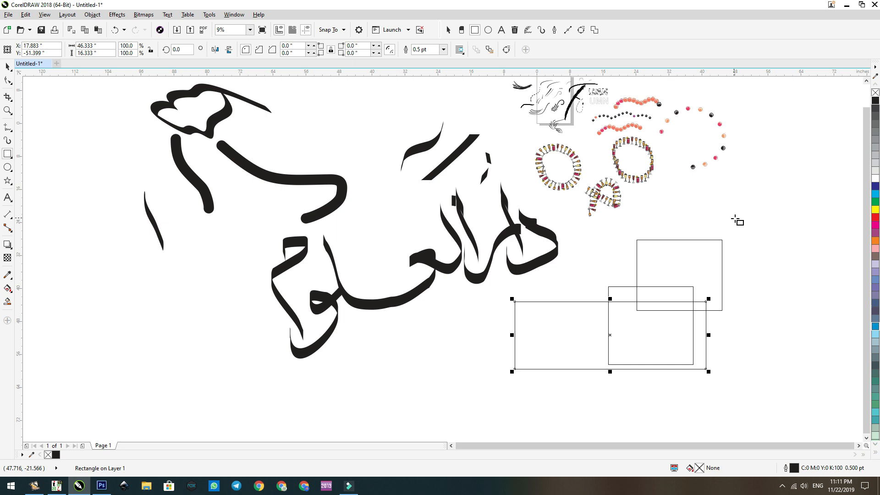
pyautogui.moveTo(731, 200); pyautogui.dragTo(806, 275)
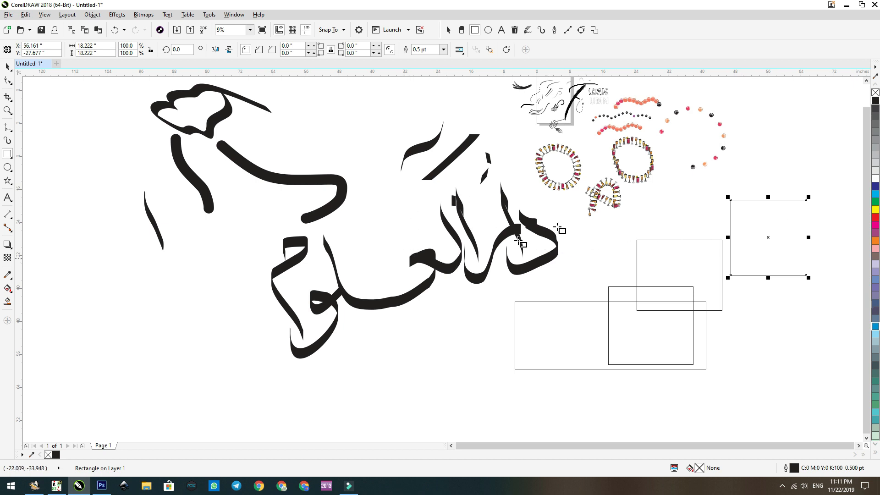
# - Draw a tiny rectangle about 0.44 by 0.39 inches in the empty area above the lettering and select it
pyautogui.scroll(-2, 543, 213)
pyautogui.scroll(2, 466, 115)
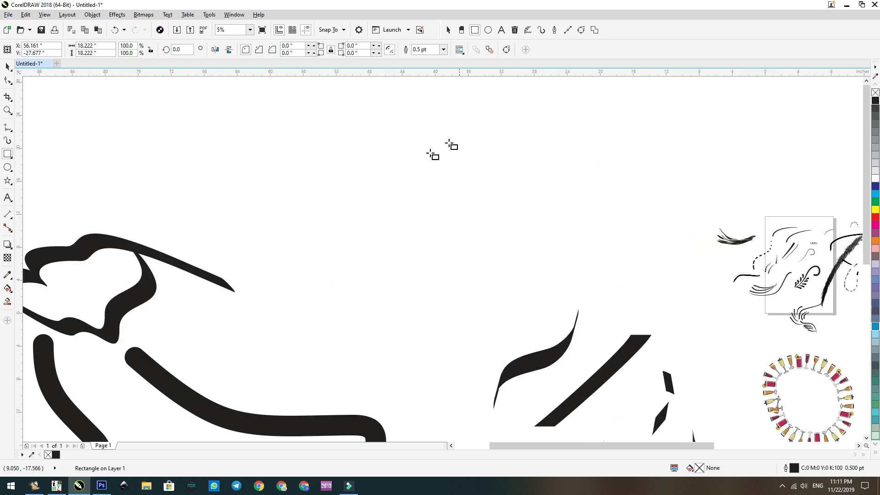
pyautogui.moveTo(456, 194); pyautogui.dragTo(460, 196)
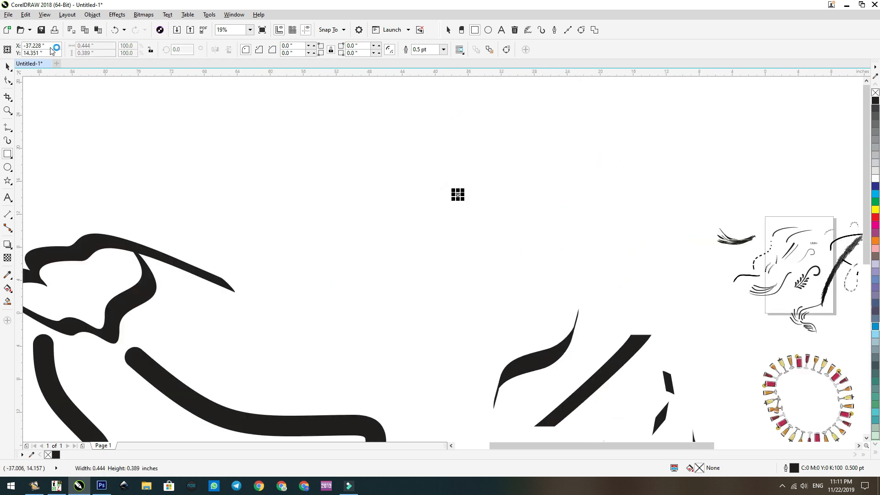
pyautogui.click(9, 67)
pyautogui.click(518, 228)
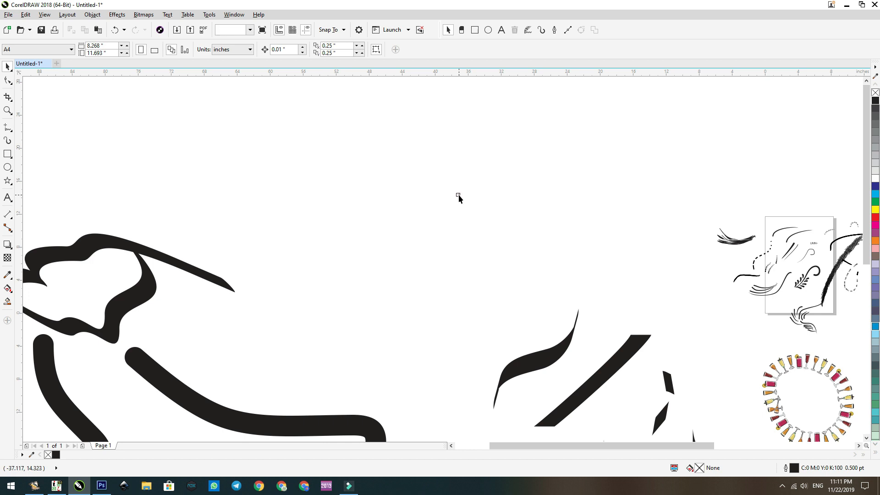
pyautogui.click(458, 194)
pyautogui.scroll(2, 458, 195)
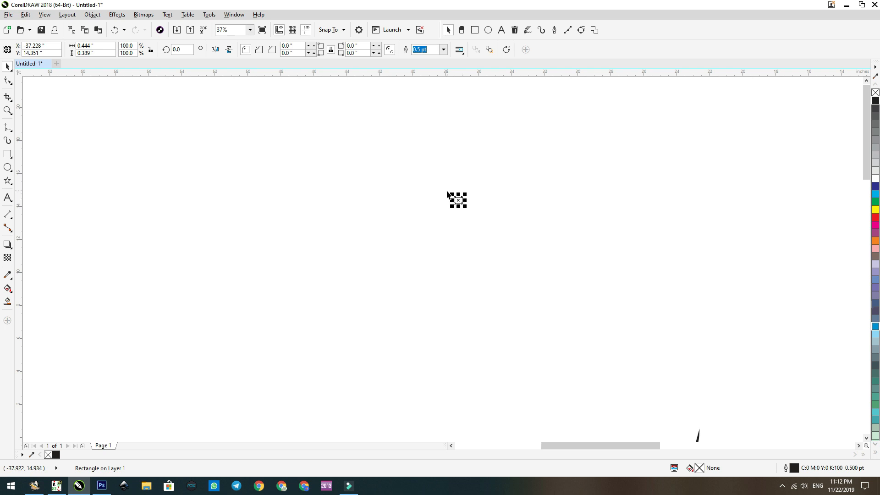
# - Draw a square about 12.3 inches wide outward from the centre of the tiny rectangle
pyautogui.click(445, 191)
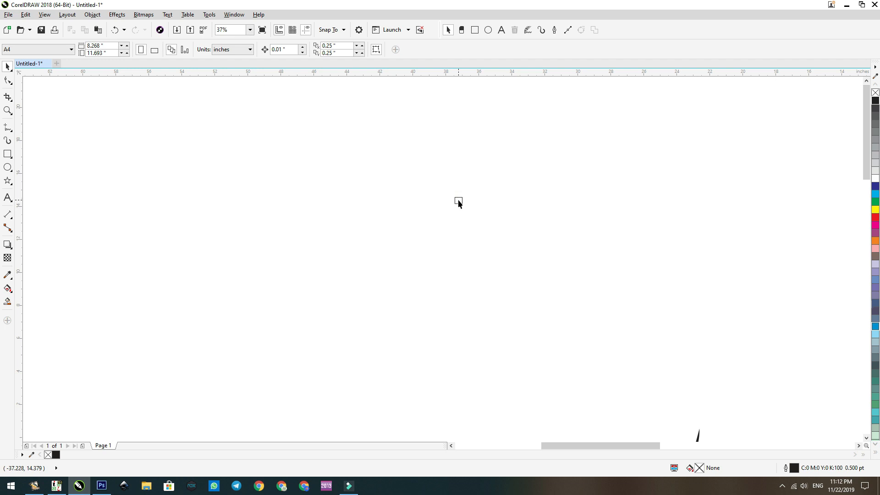
pyautogui.click(459, 201)
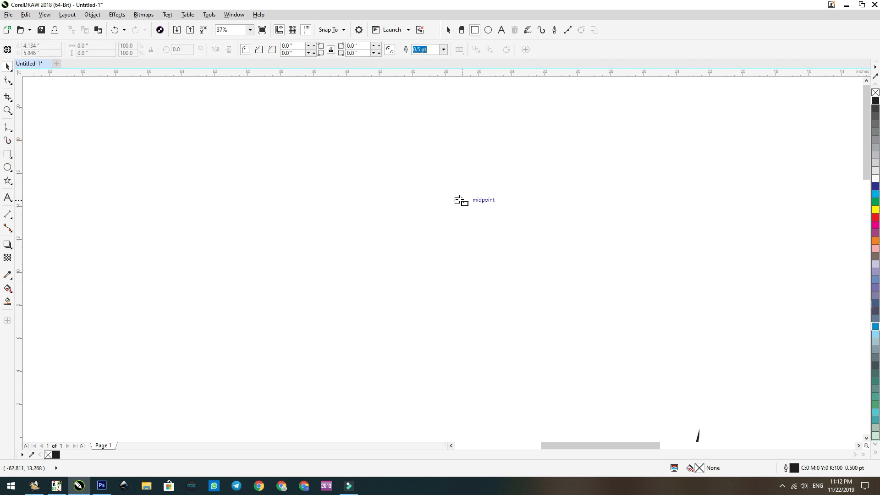
pyautogui.moveTo(458, 201)
pyautogui.mouseDown()
pyautogui.moveTo(522, 244)
pyautogui.moveTo(550, 283)
pyautogui.moveTo(544, 280)
pyautogui.mouseUp()
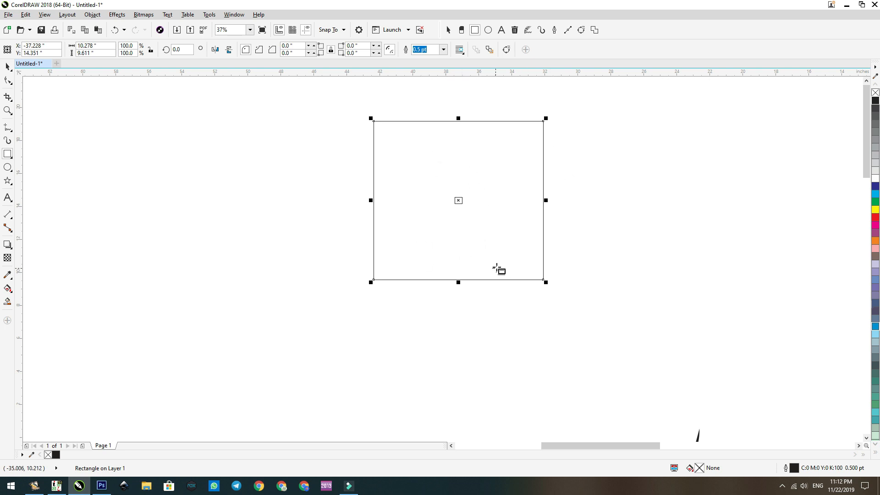
pyautogui.click(115, 31)
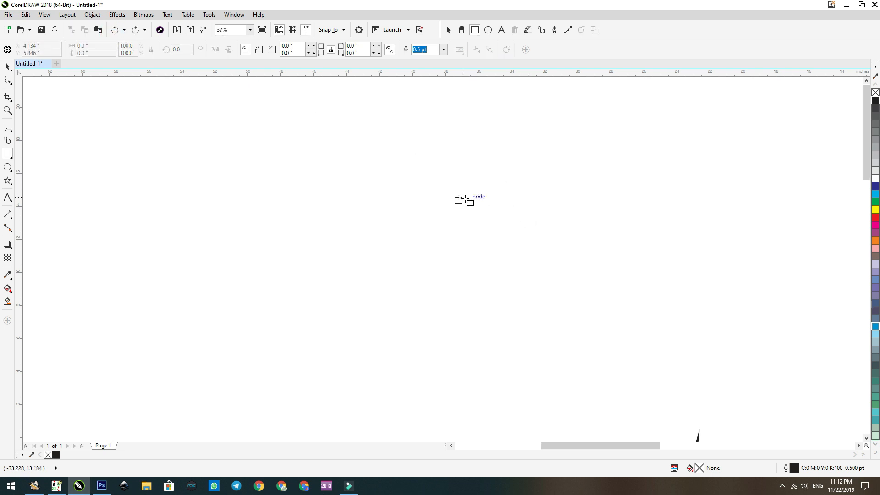
pyautogui.moveTo(459, 200)
pyautogui.mouseDown()
pyautogui.moveTo(548, 299)
pyautogui.moveTo(524, 317)
pyautogui.moveTo(536, 310)
pyautogui.mouseUp()
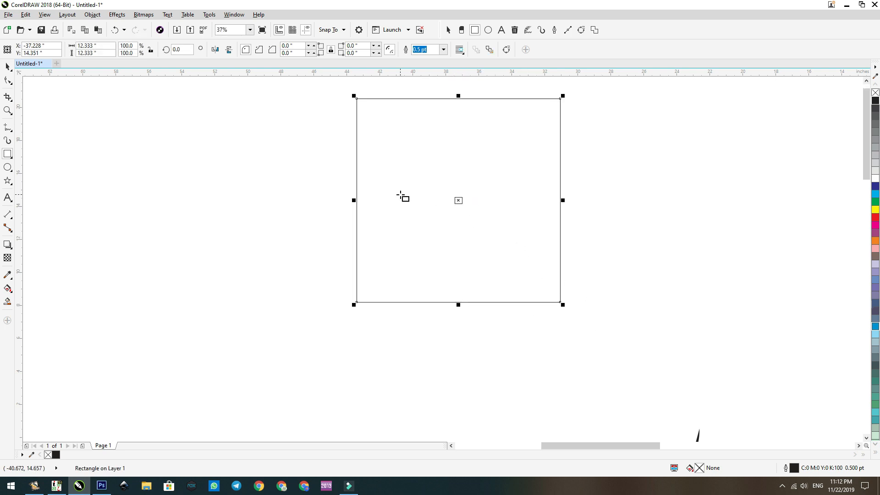
pyautogui.scroll(-2, 266, 188)
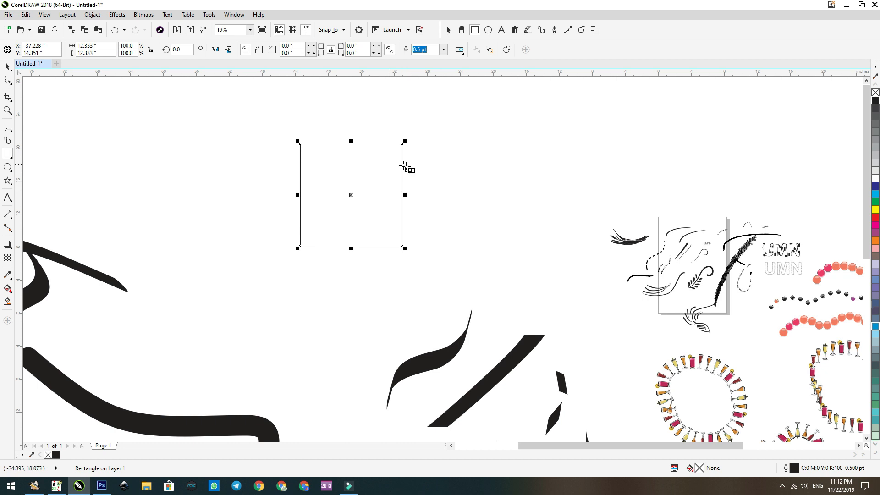
# - Draw a tilted rectangle to the right of the large square with the 3-Point Rectangle tool
pyautogui.click(9, 156)
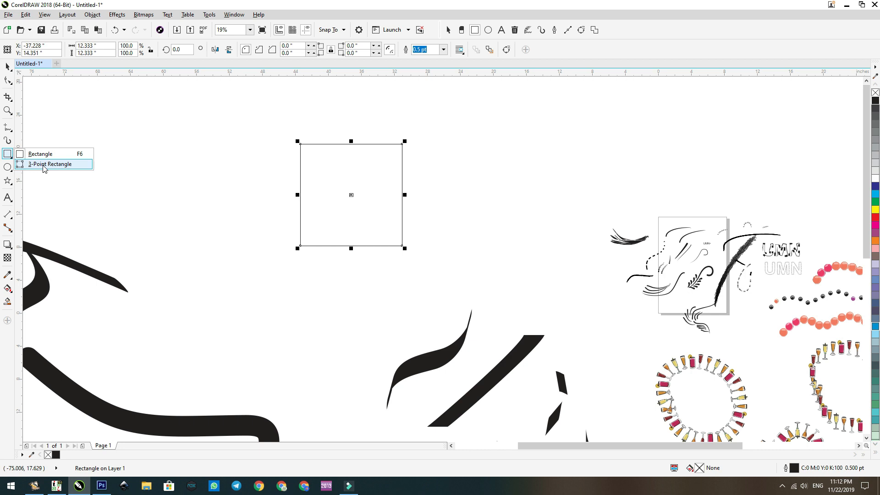
pyautogui.click(353, 196)
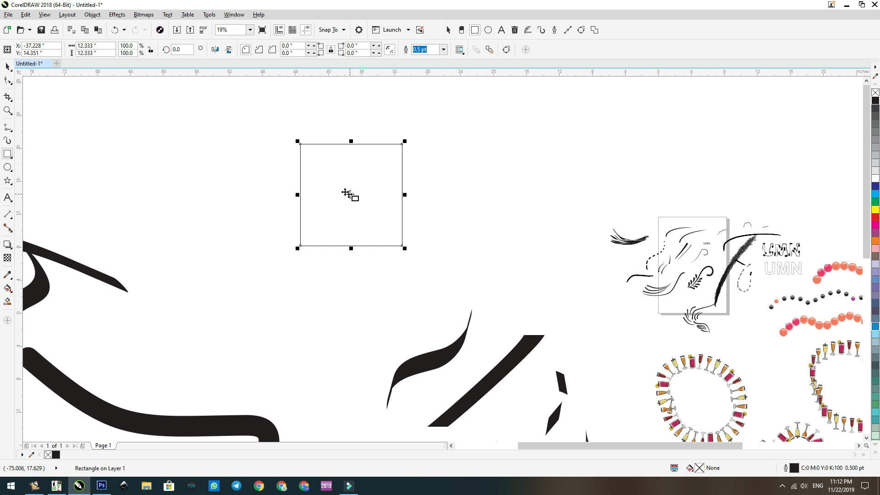
pyautogui.moveTo(356, 72)
pyautogui.mouseDown()
pyautogui.moveTo(371, 147)
pyautogui.moveTo(372, 67)
pyautogui.mouseUp()
pyautogui.moveTo(21, 131); pyautogui.dragTo(1, 124)
pyautogui.click(10, 156)
pyautogui.click(51, 164)
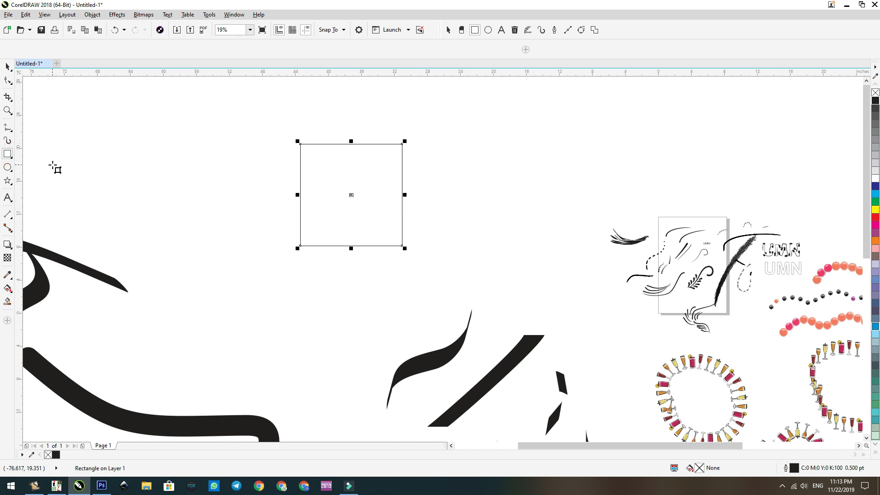
pyautogui.moveTo(461, 194); pyautogui.dragTo(557, 252)
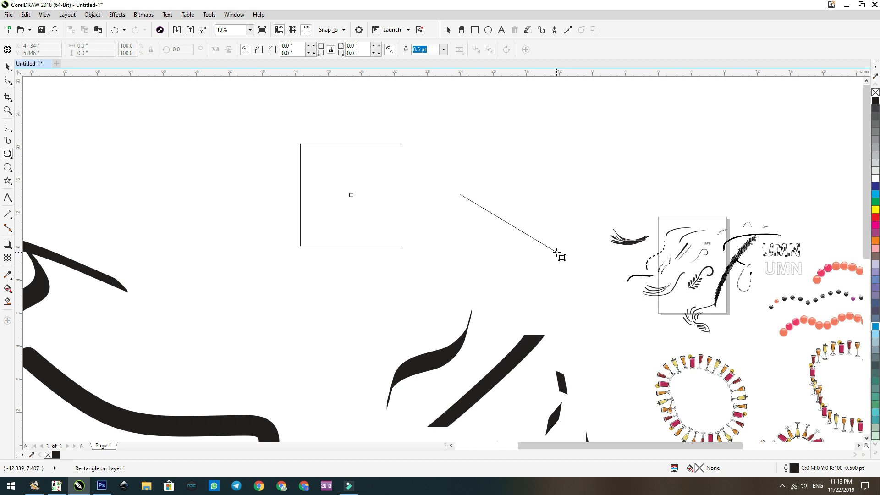
pyautogui.moveTo(557, 252); pyautogui.dragTo(557, 251)
pyautogui.click(618, 163)
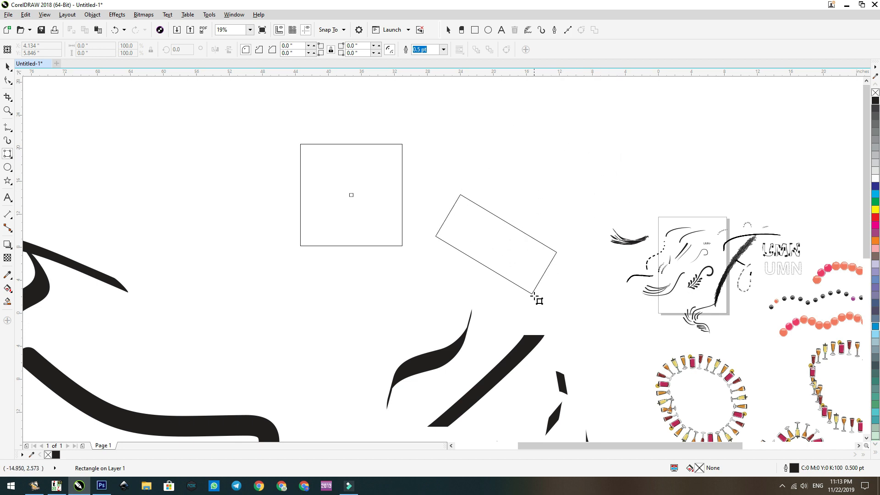
pyautogui.click(534, 298)
# - Undo the tilted rectangle beside the large square
pyautogui.click(115, 30)
pyautogui.click(115, 30)
pyautogui.click(136, 30)
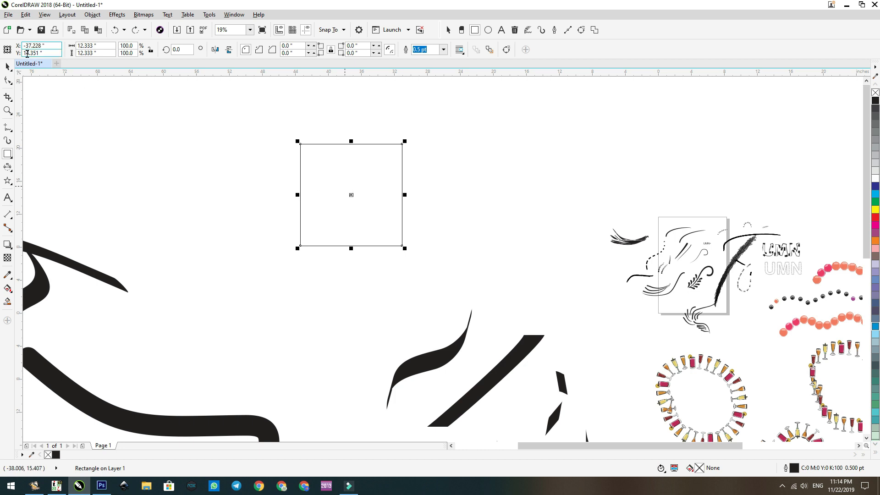
# - Select the 12.3-inch square and move it over the page, leaving the tiny rectangle behind
pyautogui.click(8, 68)
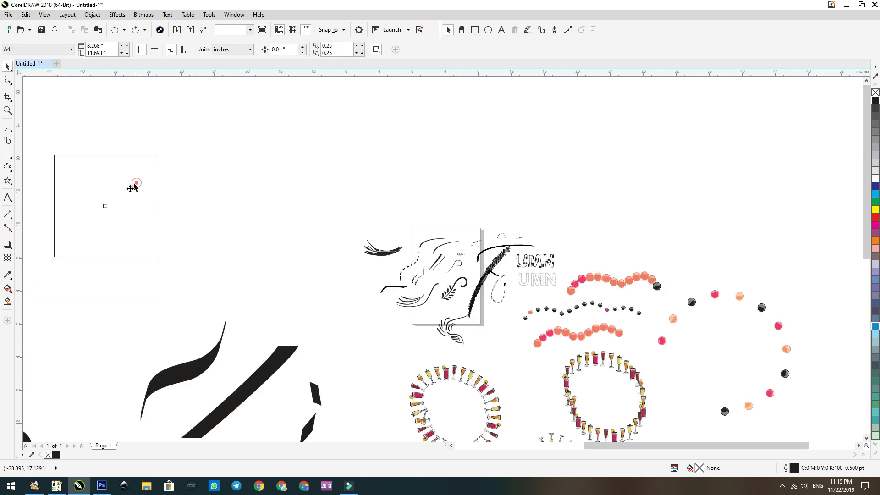
pyautogui.click(130, 187)
pyautogui.rightClick(122, 208)
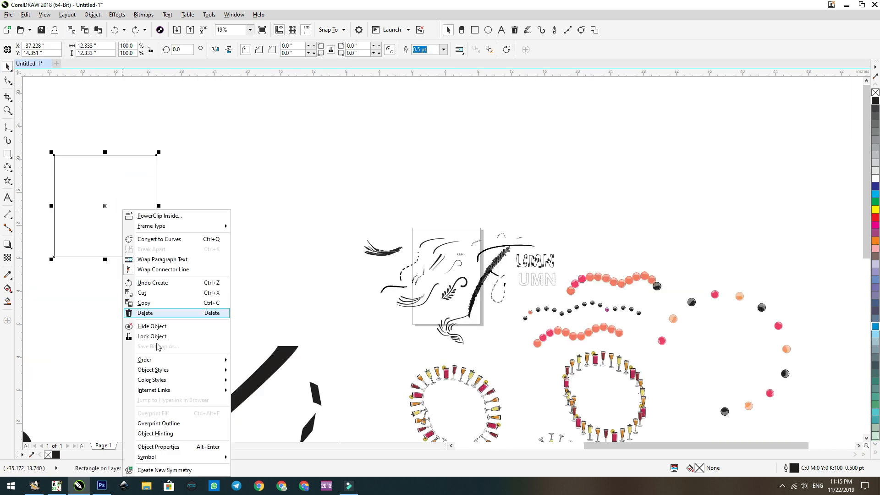
pyautogui.click(229, 170)
pyautogui.moveTo(170, 196); pyautogui.dragTo(510, 267)
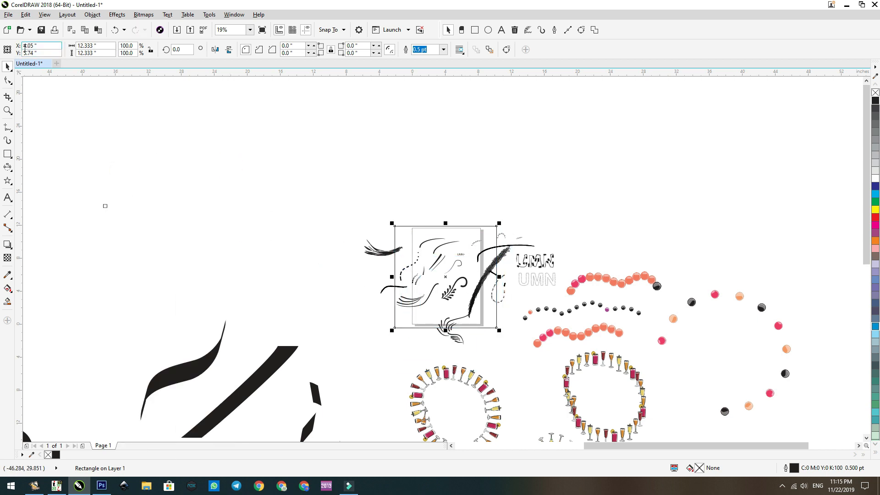
# - Shrink the large square within the page and set its width and height to 1 inch
pyautogui.moveTo(499, 223); pyautogui.dragTo(437, 311)
pyautogui.scroll(3, 475, 312)
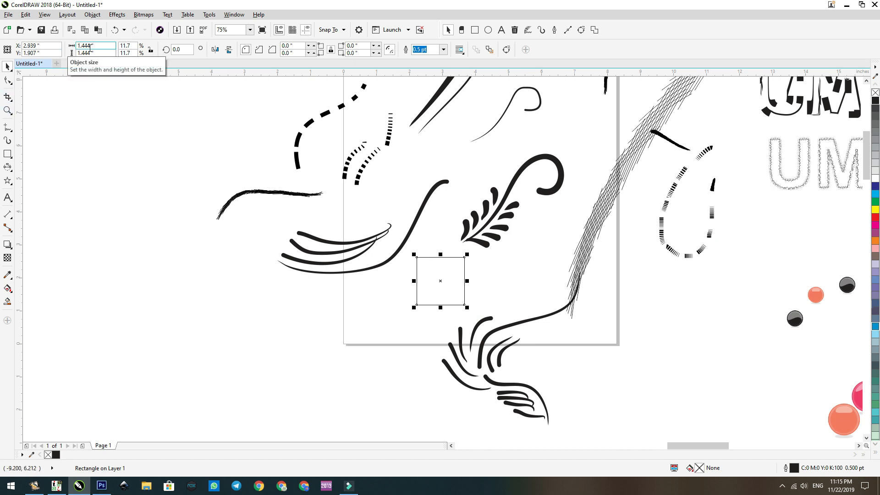
pyautogui.doubleClick(108, 48)
pyautogui.write('1')
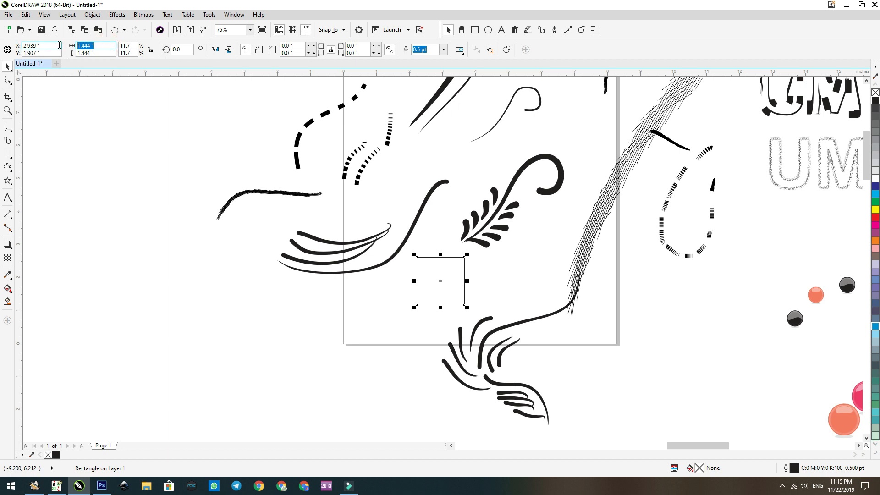
pyautogui.press('Tab')
pyautogui.write('1')
pyautogui.press('Return')
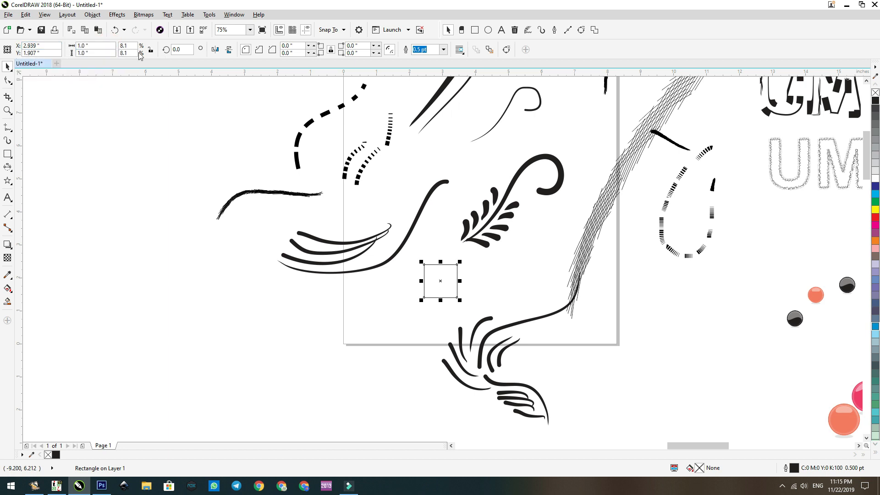
# - Stretch the square into a rectangle 5 inches wide and shift it slightly down and to the right
pyautogui.click(104, 45)
pyautogui.write('5')
pyautogui.press('Return')
pyautogui.click(484, 285)
pyautogui.moveTo(485, 295); pyautogui.dragTo(490, 305)
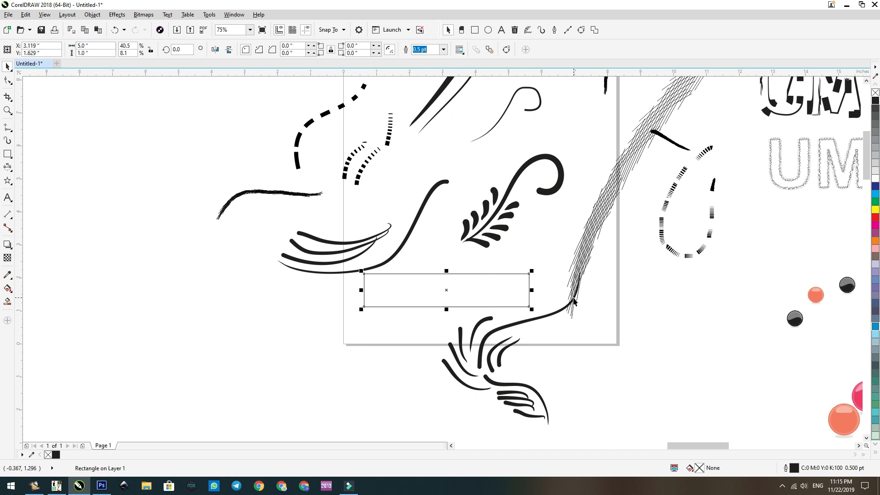
# - Lock the rectangle's proportions and set its width to 2 inches
pyautogui.click(126, 45)
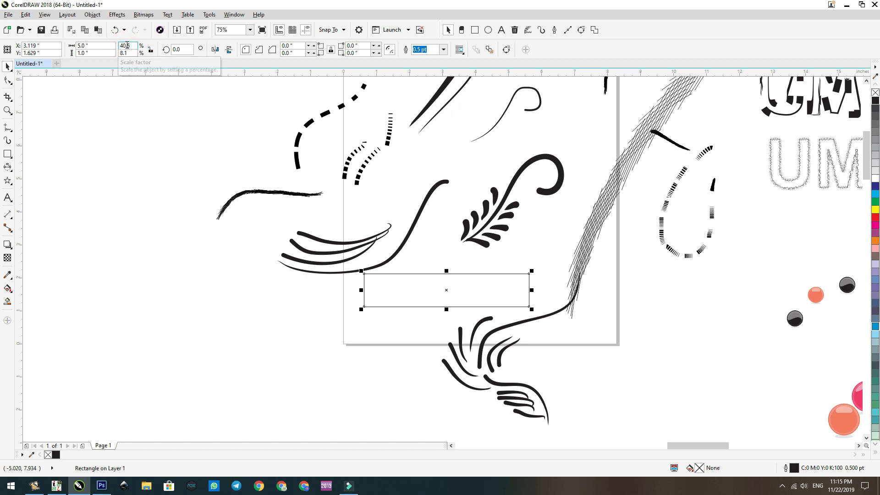
pyautogui.click(152, 51)
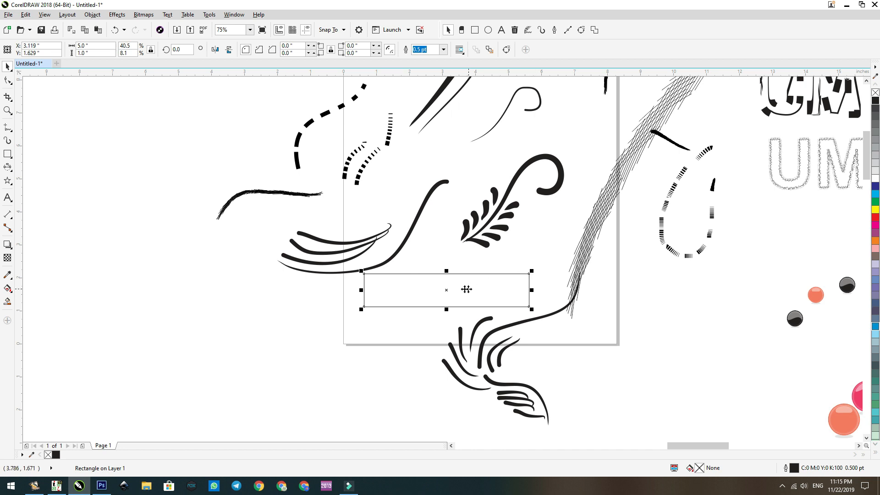
pyautogui.click(96, 54)
pyautogui.moveTo(96, 55); pyautogui.dragTo(52, 50)
pyautogui.write('2')
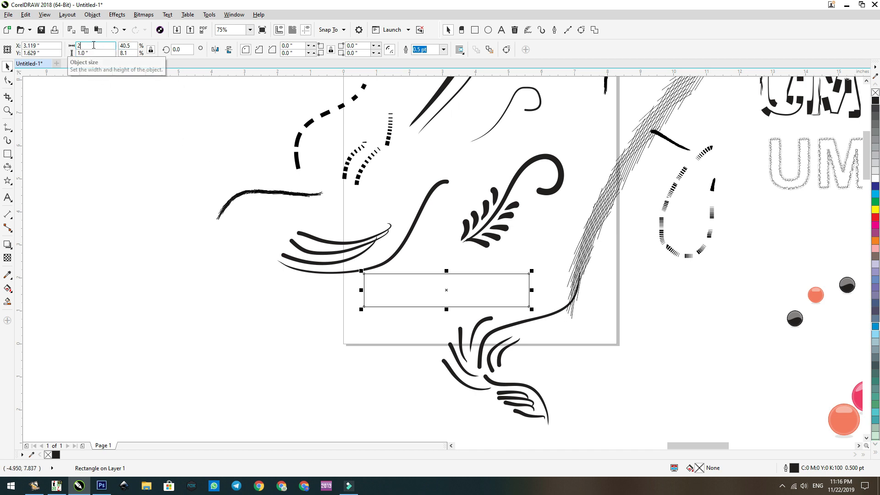
pyautogui.press('Return')
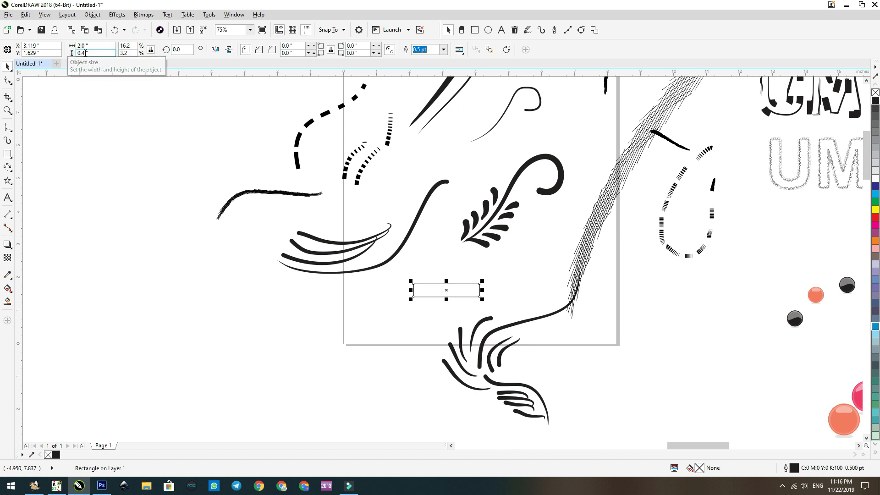
# - Unlock the rectangle's proportions and set its height to 1 inch
pyautogui.click(151, 50)
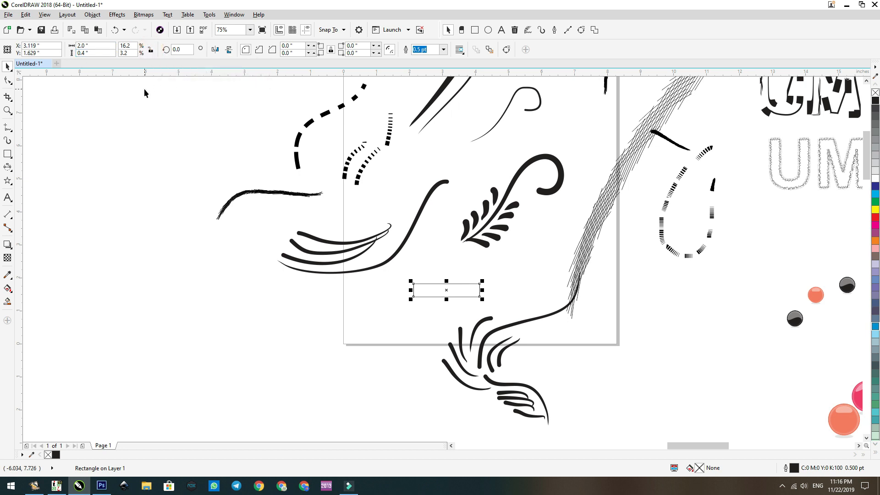
pyautogui.doubleClick(101, 52)
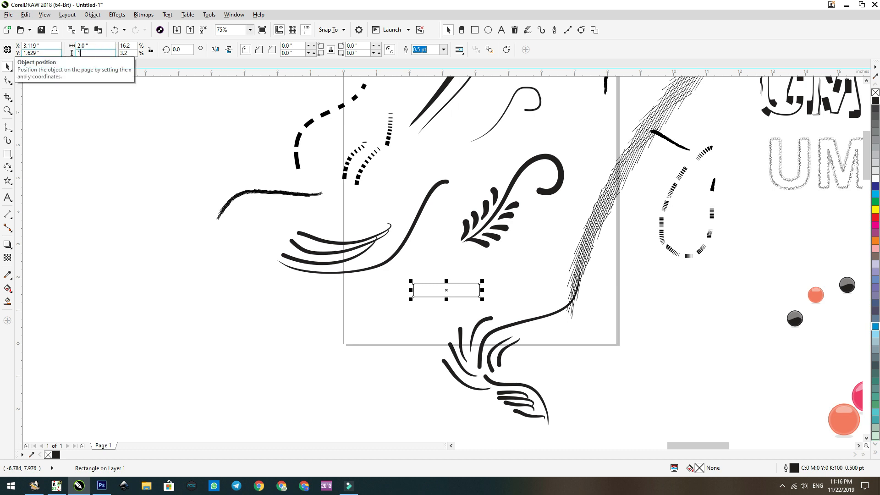
pyautogui.write('1')
pyautogui.press('Return')
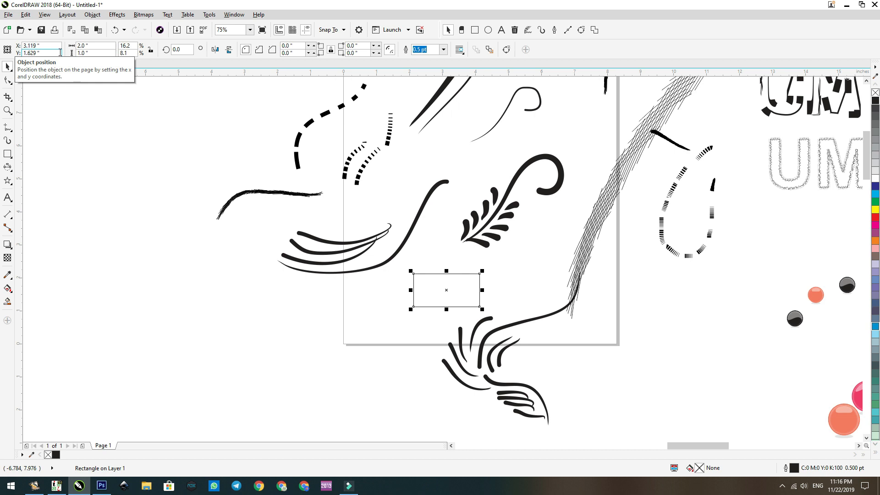
# - Set the rectangle's rotation angle to 45 degrees, followed by 90 degrees
pyautogui.doubleClick(177, 50)
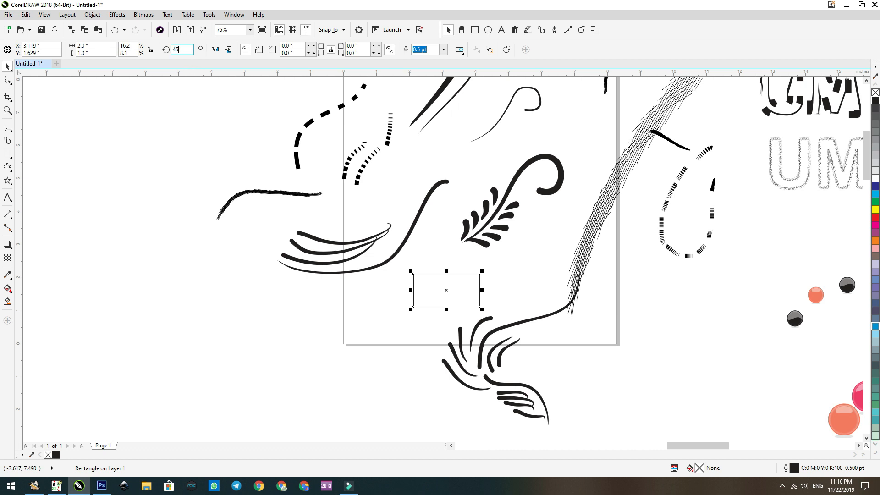
pyautogui.write('45')
pyautogui.press('Return')
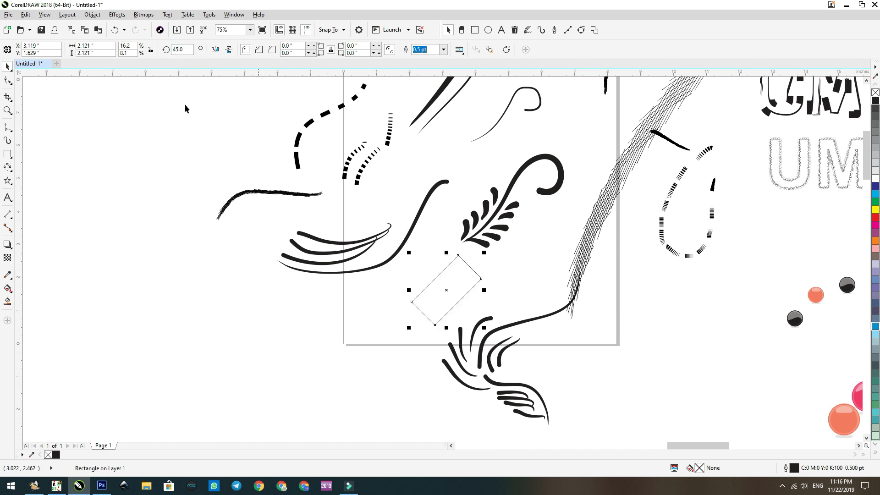
pyautogui.doubleClick(180, 50)
pyautogui.write('90')
pyautogui.press('Return')
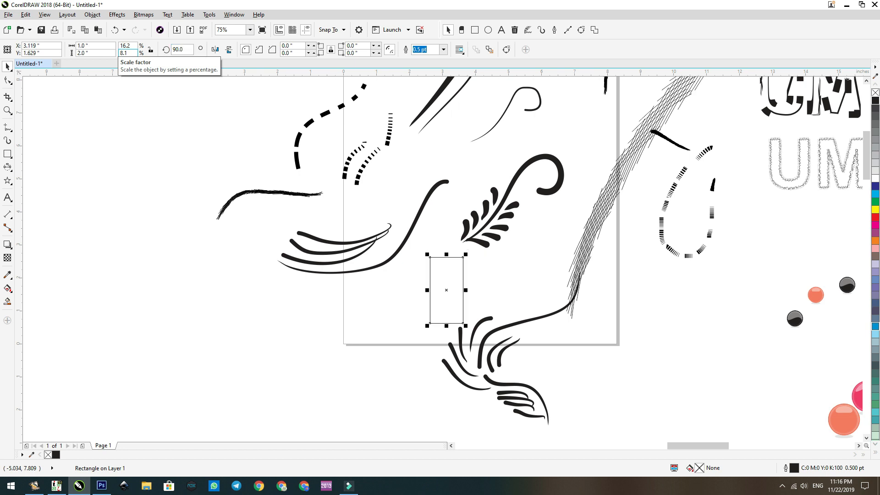
# - Set the rectangle's rotation angle to 360 degrees
pyautogui.doubleClick(181, 49)
pyautogui.write('360')
pyautogui.press('Return')
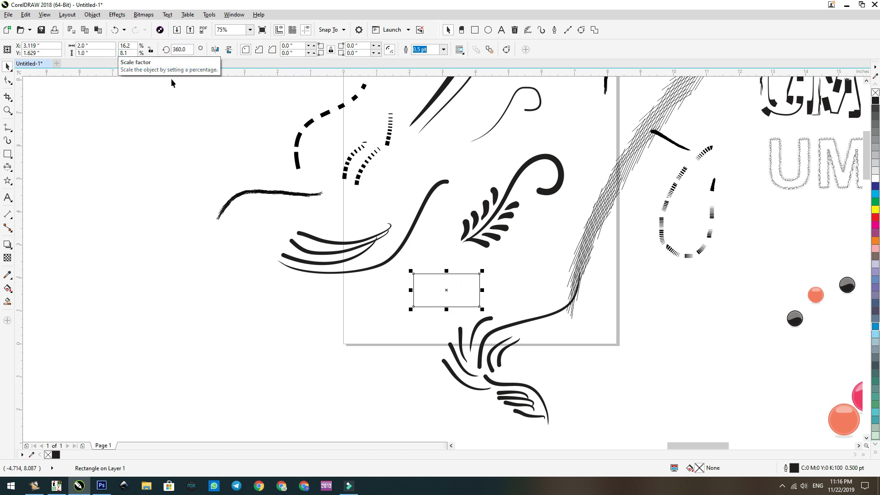
# - Create a horizontally mirrored copy against the rectangle's left edge and fill the copy with red
pyautogui.click(216, 51)
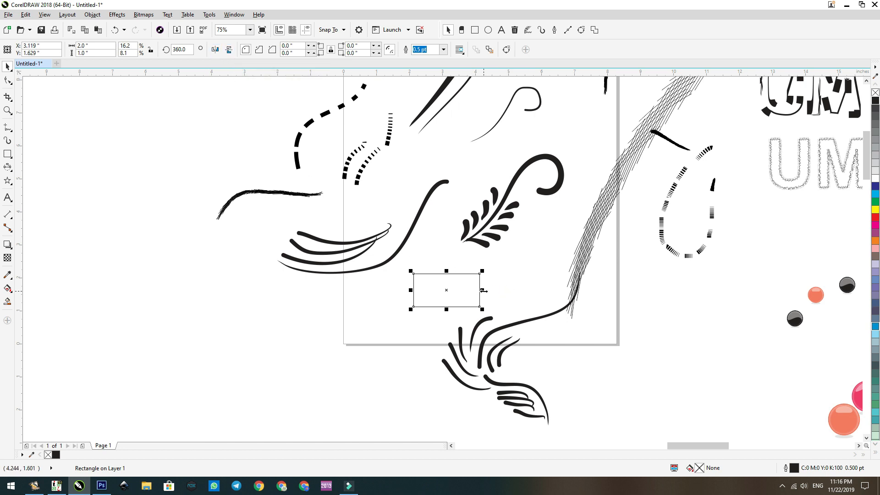
pyautogui.moveTo(484, 290); pyautogui.dragTo(346, 290)
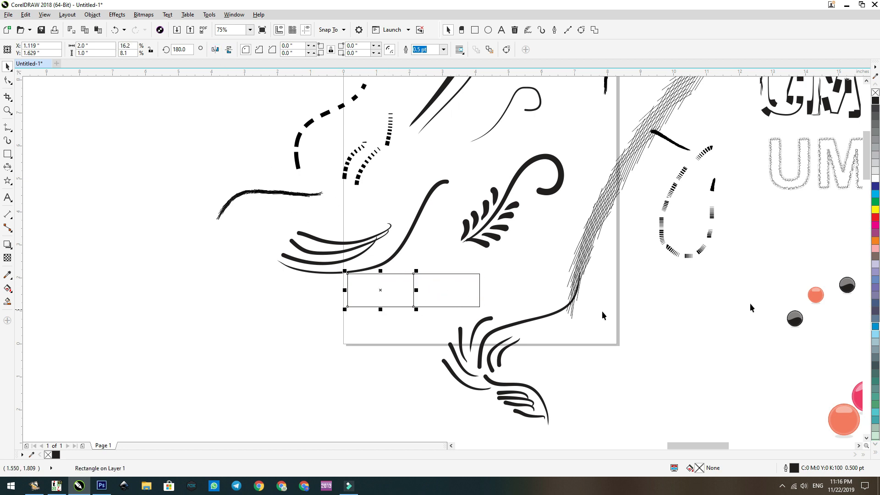
pyautogui.click(876, 217)
pyautogui.click(335, 317)
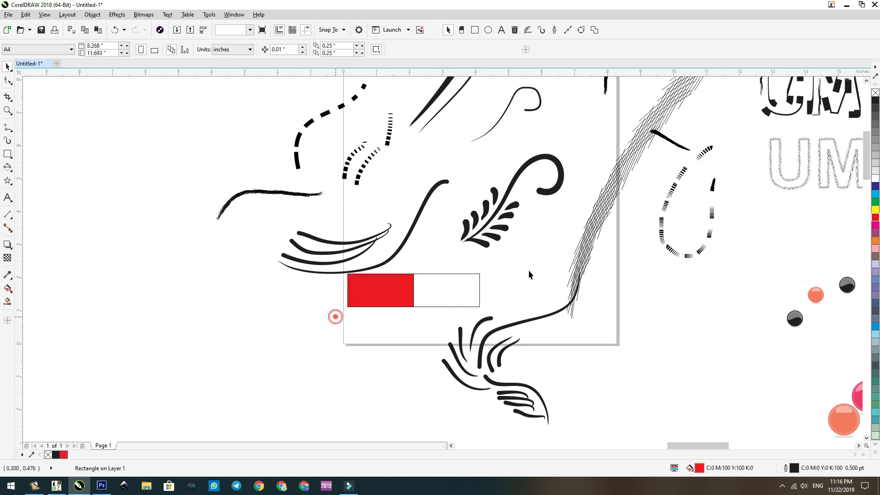
# - Fill the original right-hand rectangle with dark blue and narrow it to about 1 inch from its right edge
pyautogui.click(447, 288)
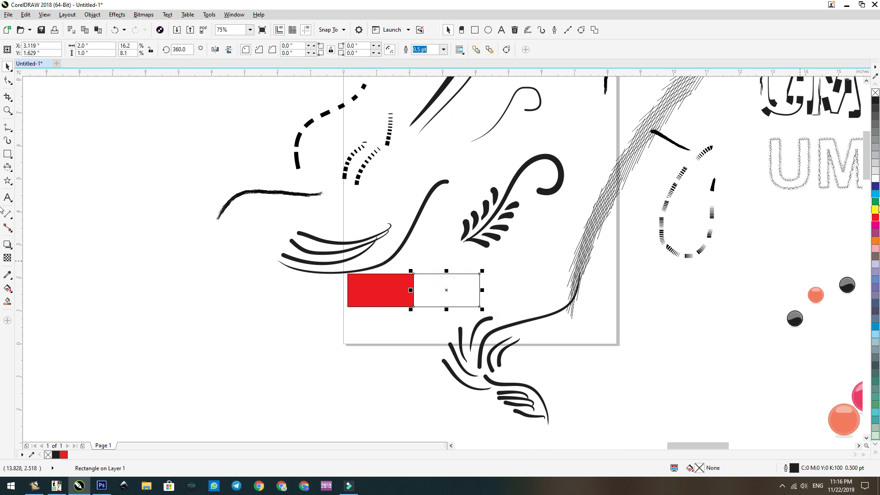
pyautogui.click(875, 188)
pyautogui.click(487, 265)
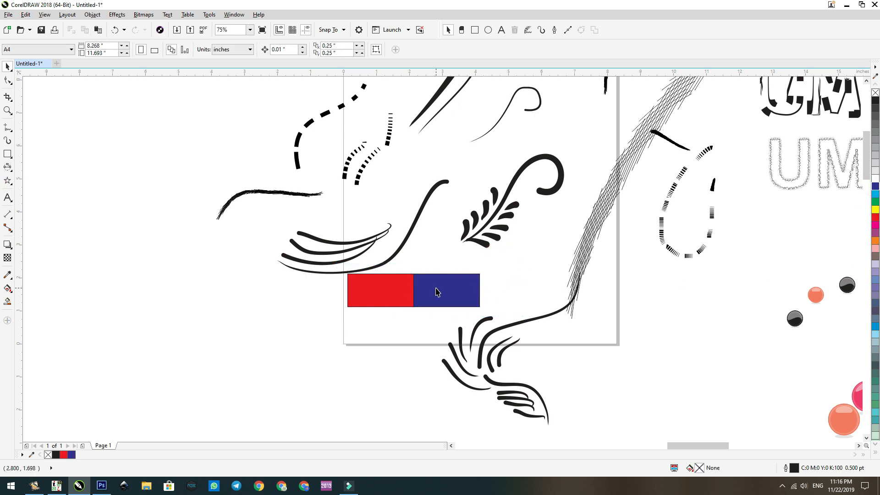
pyautogui.click(451, 293)
pyautogui.moveTo(480, 290); pyautogui.dragTo(449, 291)
pyautogui.click(452, 295)
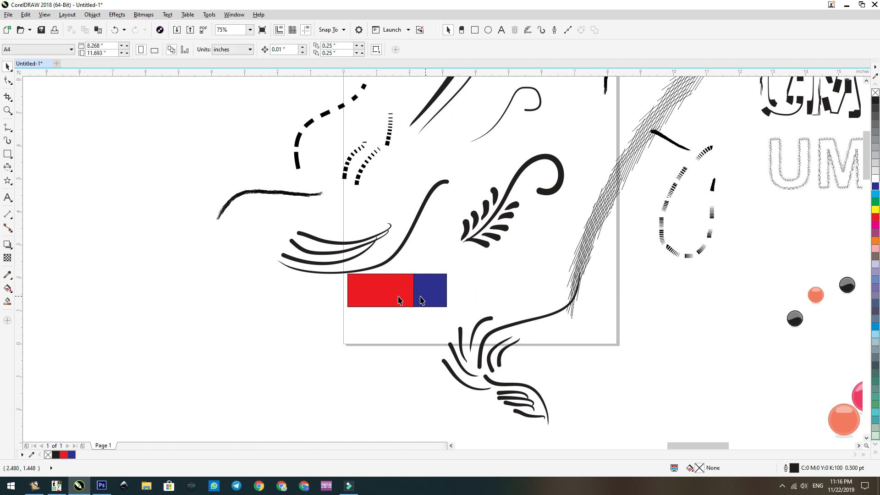
# - Mirror the red and blue rectangles together horizontally and shift the pair slightly down and to the right
pyautogui.click(367, 300)
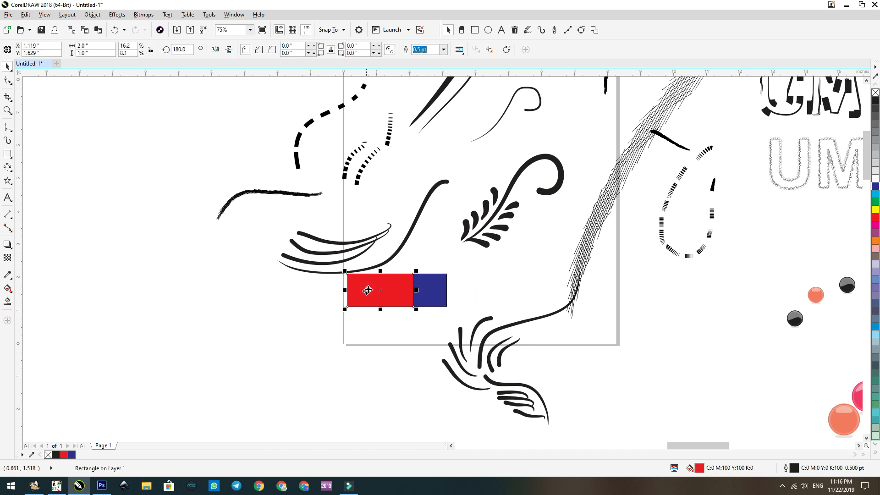
pyautogui.moveTo(473, 265); pyautogui.dragTo(333, 324)
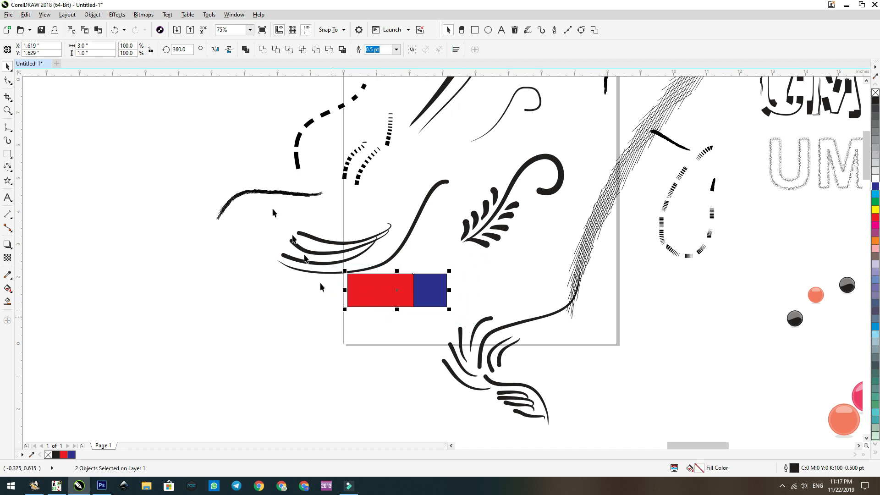
pyautogui.click(214, 51)
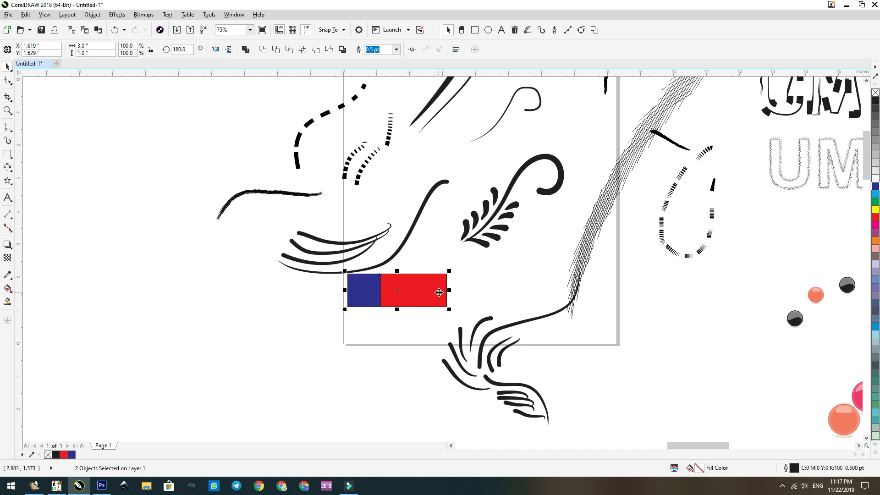
pyautogui.moveTo(368, 293); pyautogui.dragTo(379, 305)
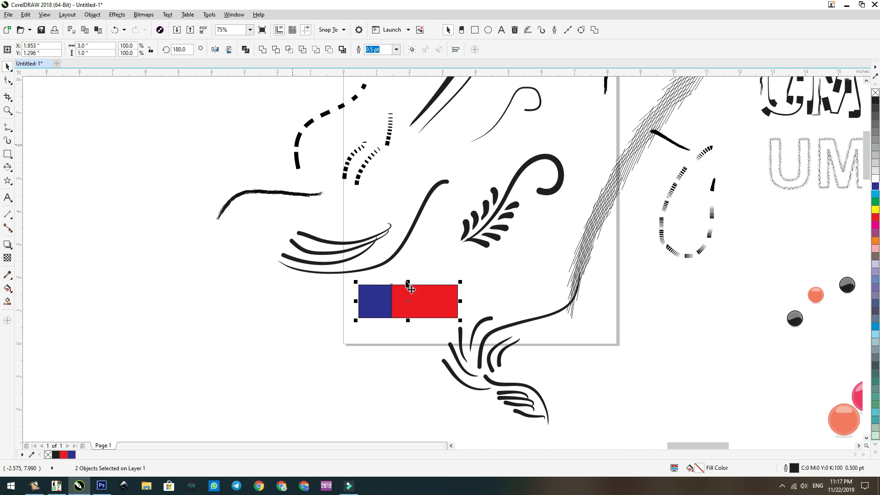
# - Add a mirrored copy of the blue and red pair directly below it, with the colour order reversed
pyautogui.click(411, 342)
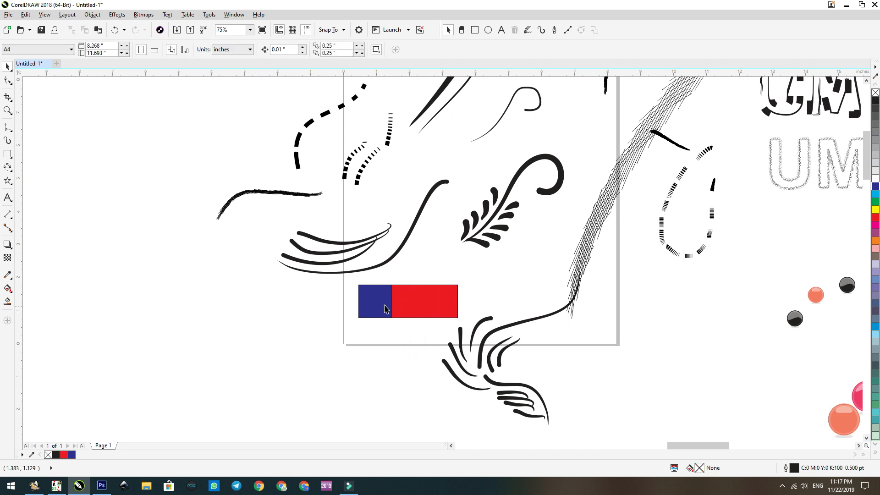
pyautogui.moveTo(348, 278); pyautogui.dragTo(462, 322)
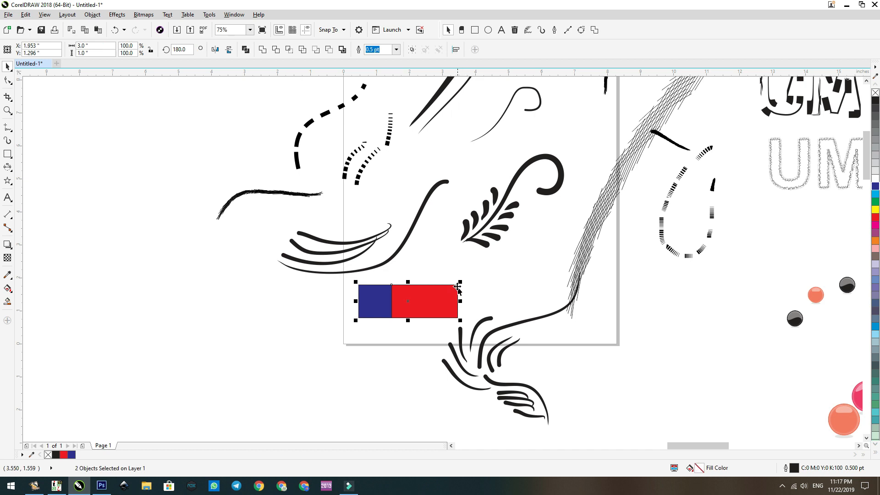
pyautogui.moveTo(457, 285); pyautogui.dragTo(436, 330)
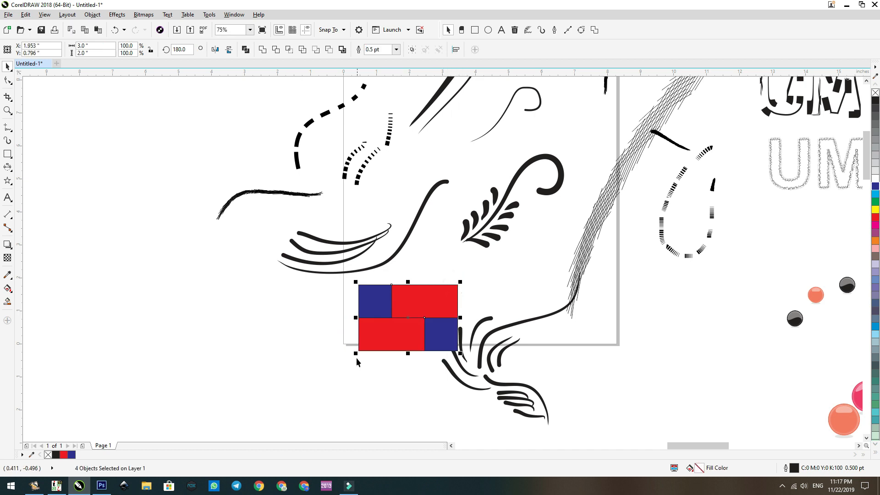
# - Scale the four-rectangle block down to about 1.32 by 0.88 inches and fill its lower-right blue square with green
pyautogui.moveTo(356, 355); pyautogui.dragTo(436, 291)
pyautogui.click(501, 290)
pyautogui.click(447, 292)
pyautogui.click(875, 202)
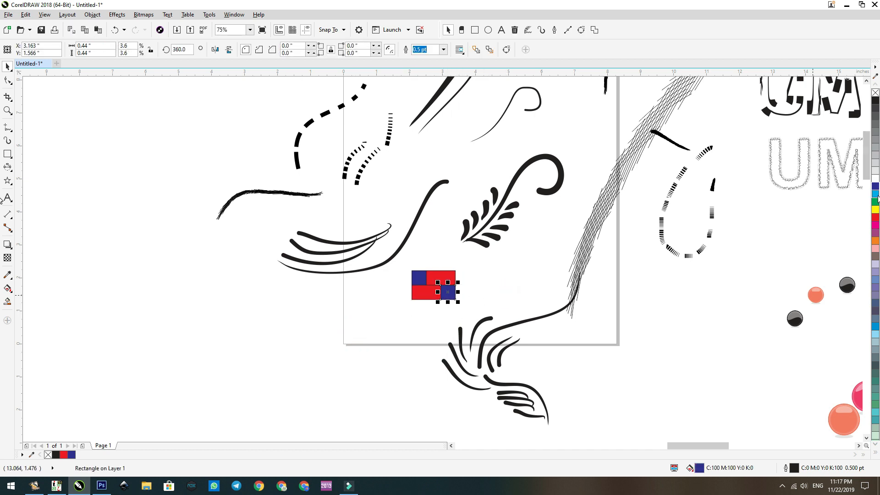
pyautogui.click(387, 333)
# - Select all four rectangles and mirror the block vertically and horizontally
pyautogui.moveTo(492, 277); pyautogui.dragTo(533, 252)
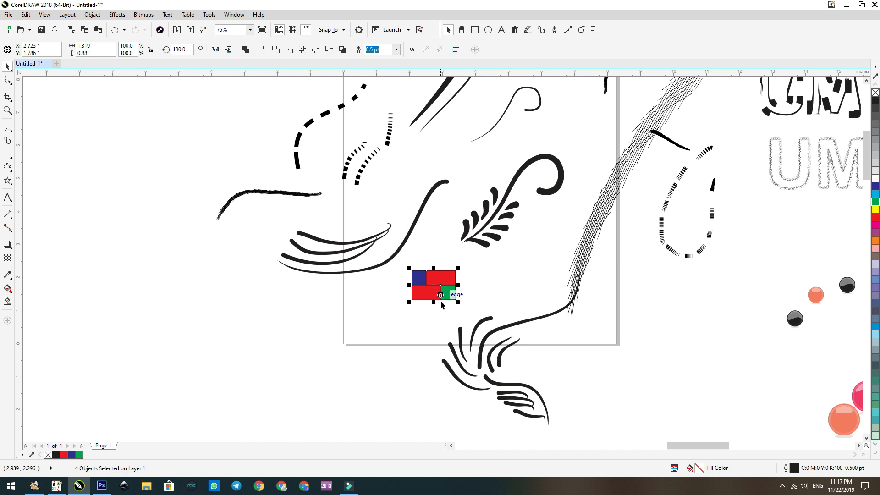
pyautogui.click(229, 50)
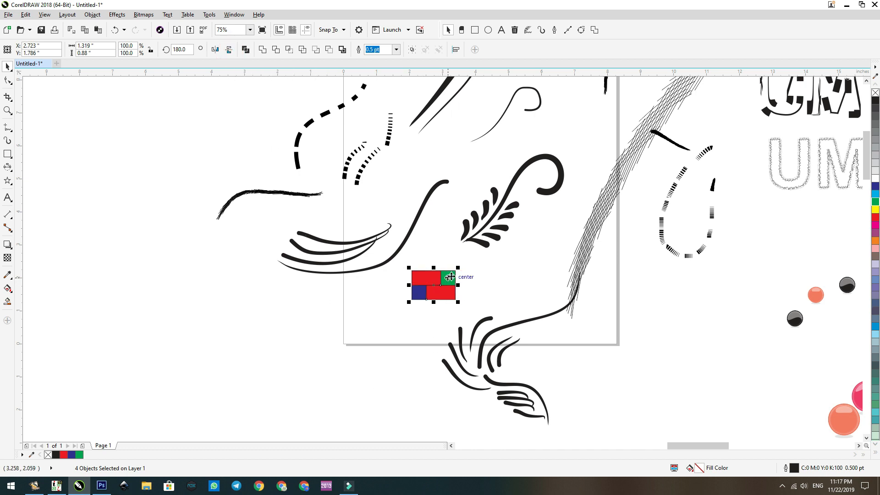
pyautogui.click(215, 49)
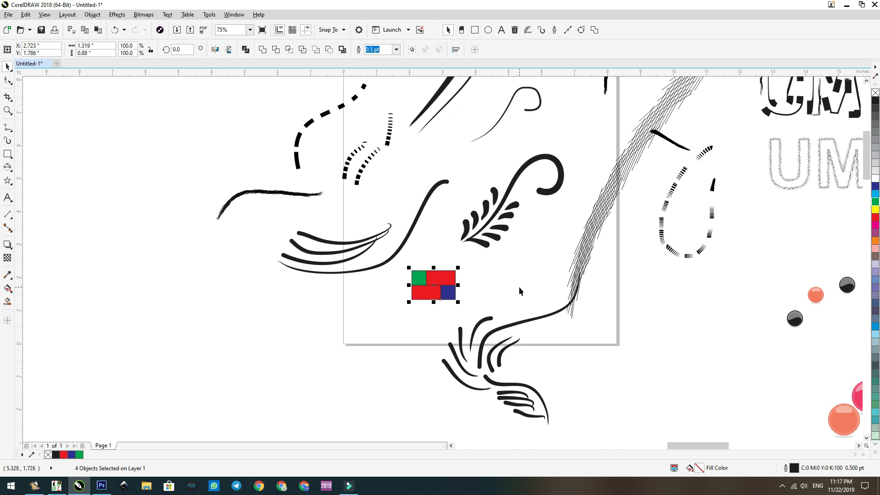
pyautogui.click(488, 269)
# - Round all four corners of the upper red rectangle to a radius of about 0.146 inches
pyautogui.click(447, 276)
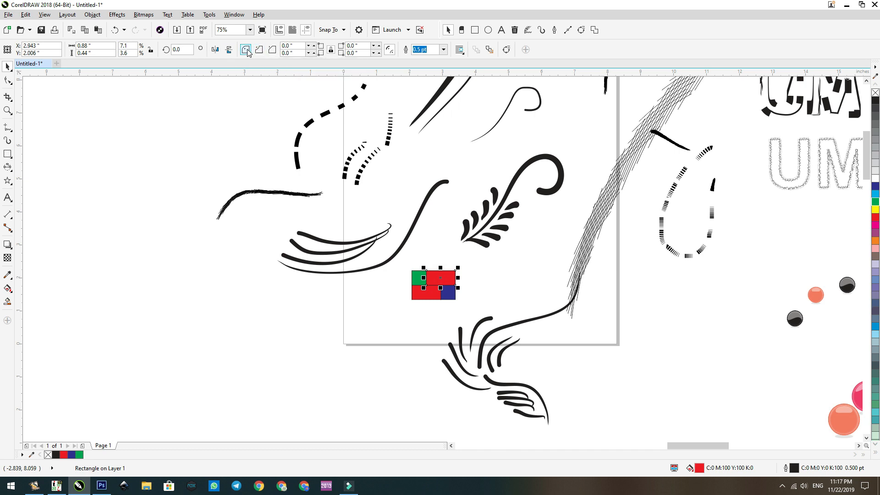
pyautogui.scroll(4, 409, 244)
pyautogui.scroll(-4, 463, 255)
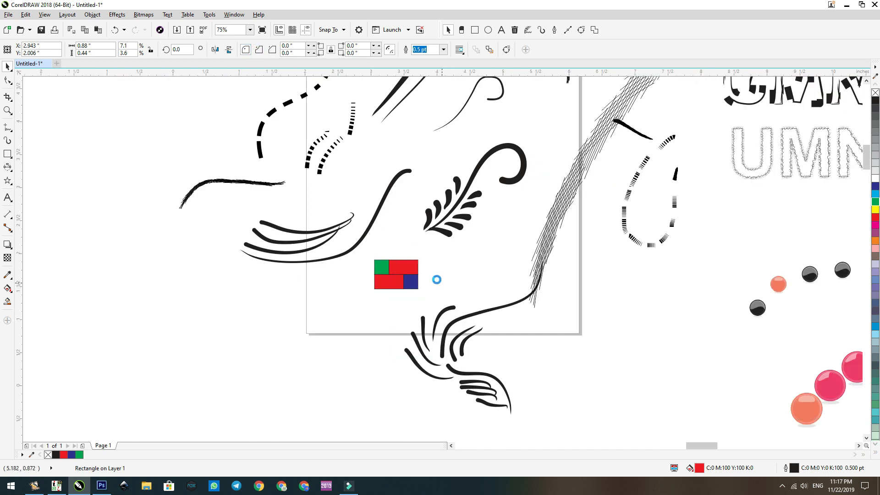
pyautogui.scroll(4, 436, 279)
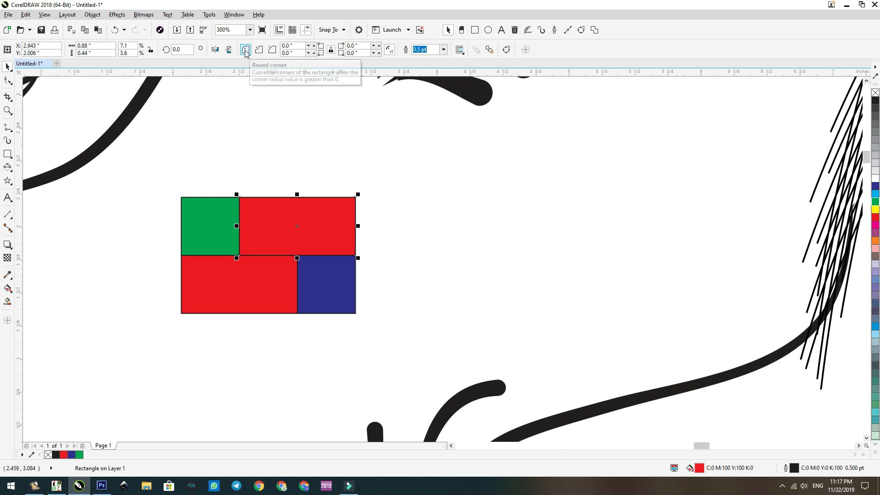
pyautogui.click(9, 80)
pyautogui.moveTo(356, 197); pyautogui.dragTo(369, 220)
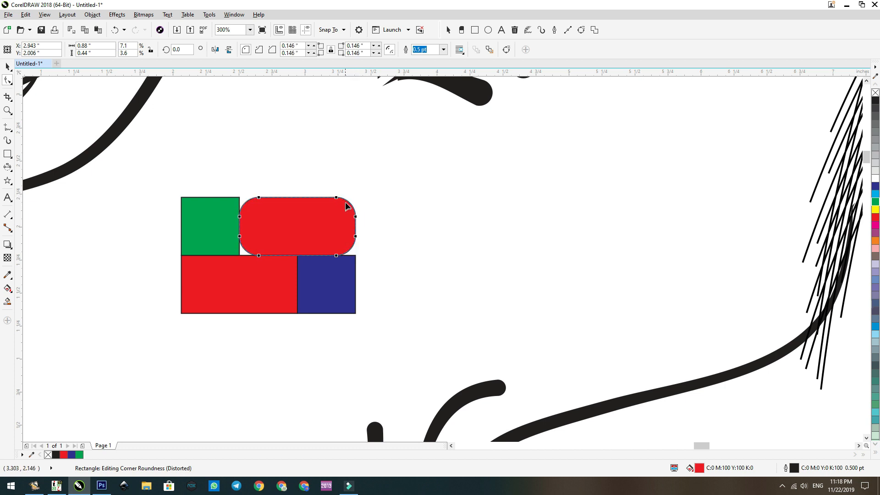
# - Try scalloped and chamfered corners on the upper red rectangle and reset its corner radius to 0
pyautogui.click(258, 51)
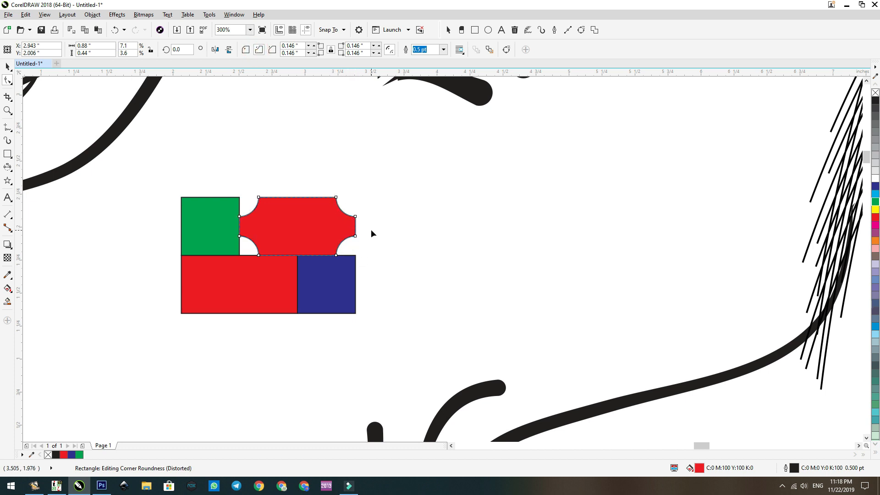
pyautogui.click(273, 50)
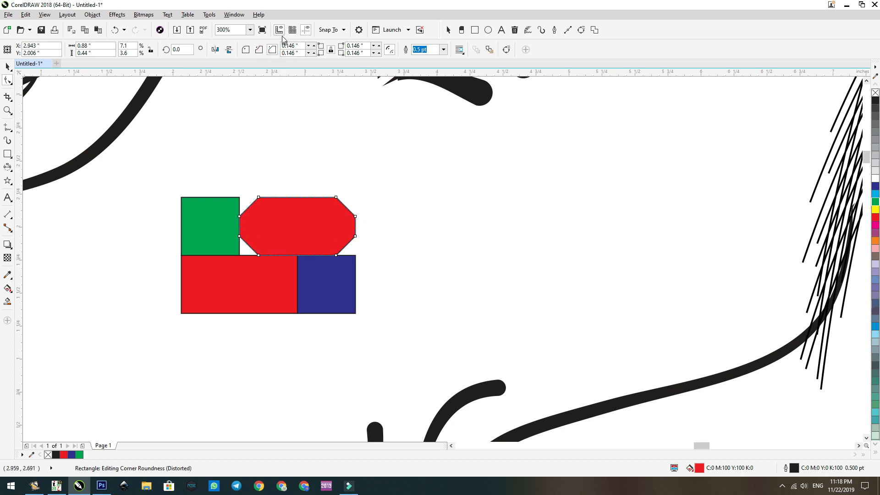
pyautogui.click(296, 45)
pyautogui.moveTo(336, 198); pyautogui.dragTo(355, 198)
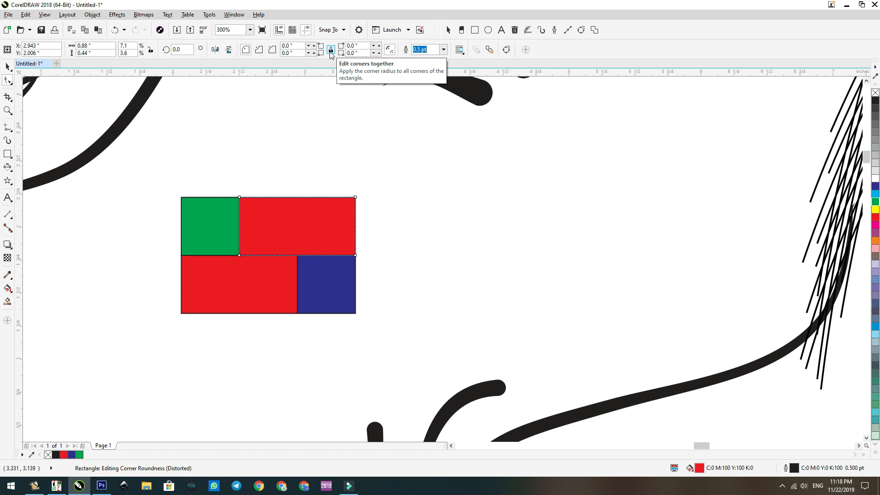
# - Try a 1-inch radius on all corners of the upper red rectangle and undo it
pyautogui.moveTo(298, 47); pyautogui.dragTo(268, 71)
pyautogui.write('1')
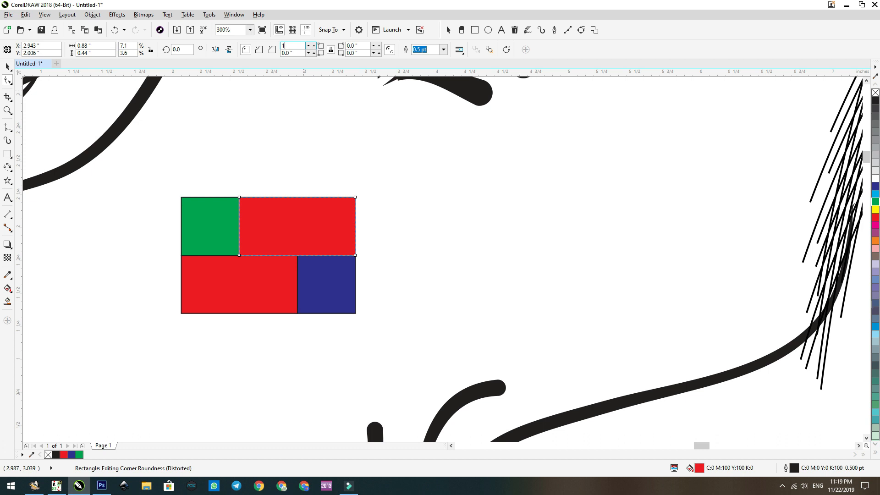
pyautogui.press('Return')
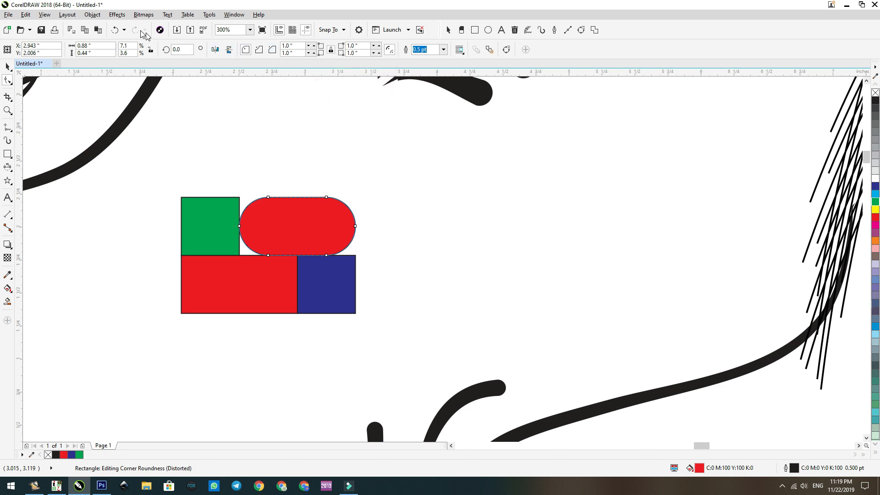
pyautogui.click(115, 30)
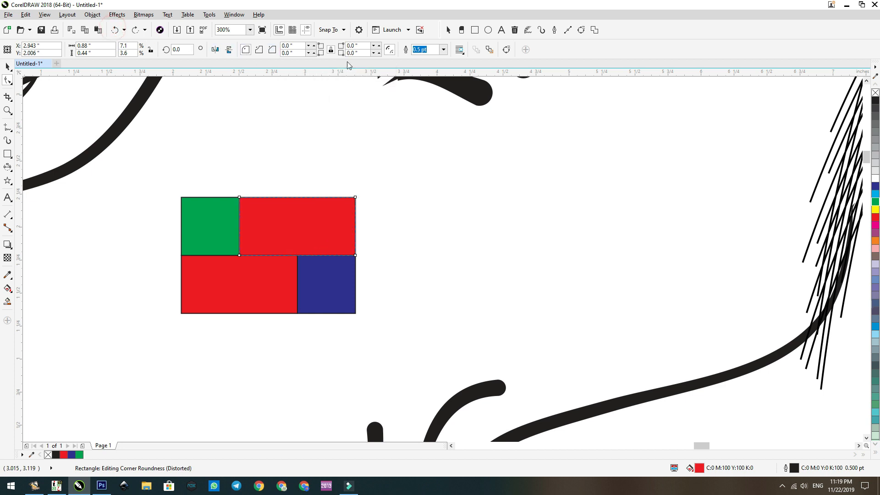
# - Unlink the upper red rectangle's corners and round only its upper-right corner with a 0.1-inch radius
pyautogui.click(355, 198)
pyautogui.click(331, 50)
pyautogui.click(353, 46)
pyautogui.click(302, 53)
pyautogui.click(356, 255)
pyautogui.click(358, 53)
pyautogui.click(356, 198)
pyautogui.click(359, 46)
pyautogui.press('BackSpace')
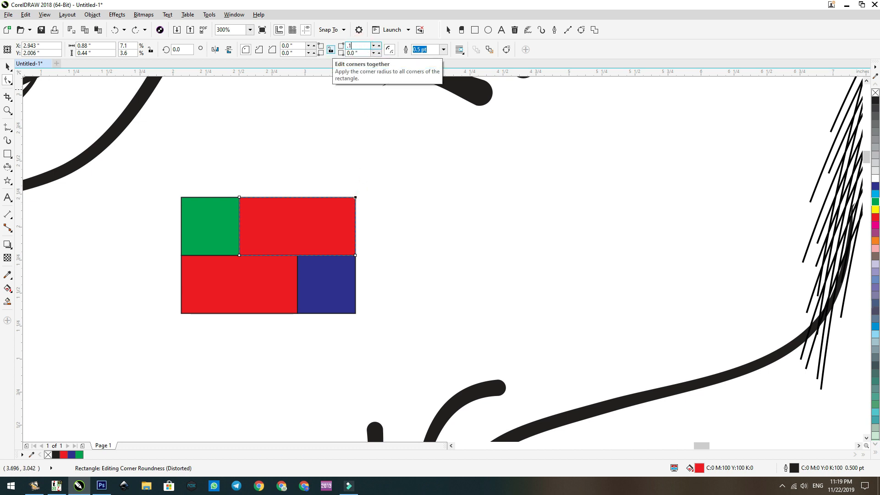
pyautogui.press('Return')
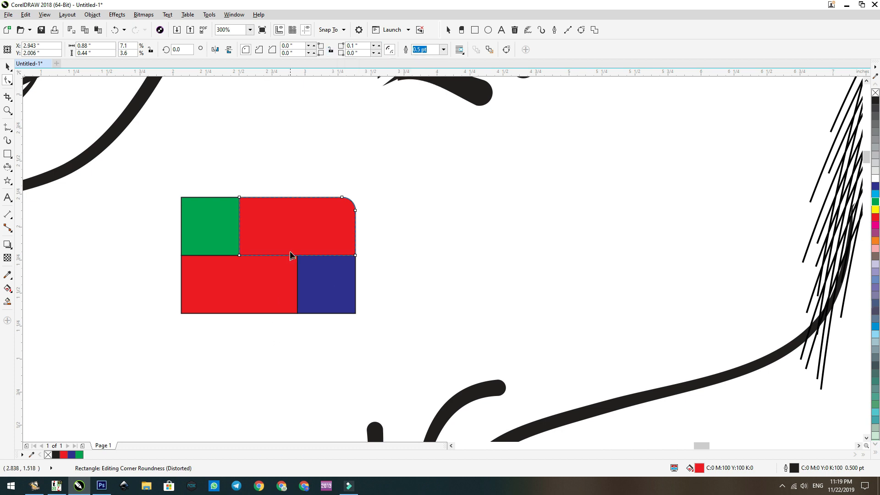
# - Round the lower-left corner of the upper red rectangle with a 0.1-inch radius
pyautogui.click(240, 256)
pyautogui.click(296, 53)
pyautogui.write('.1')
pyautogui.press('Return')
# - Place a copy of the partly rounded red rectangle to the right of the block and link its corners for editing together
pyautogui.press('space')
pyautogui.moveTo(302, 225); pyautogui.dragTo(526, 220)
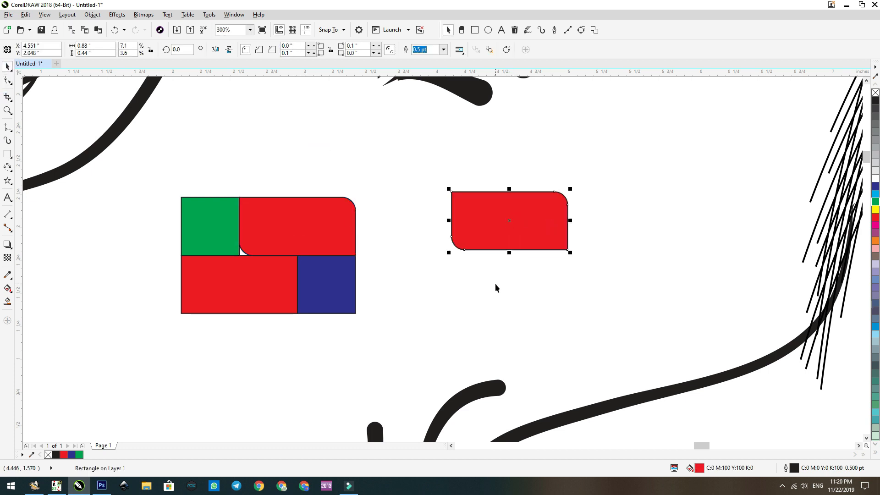
pyautogui.click(330, 49)
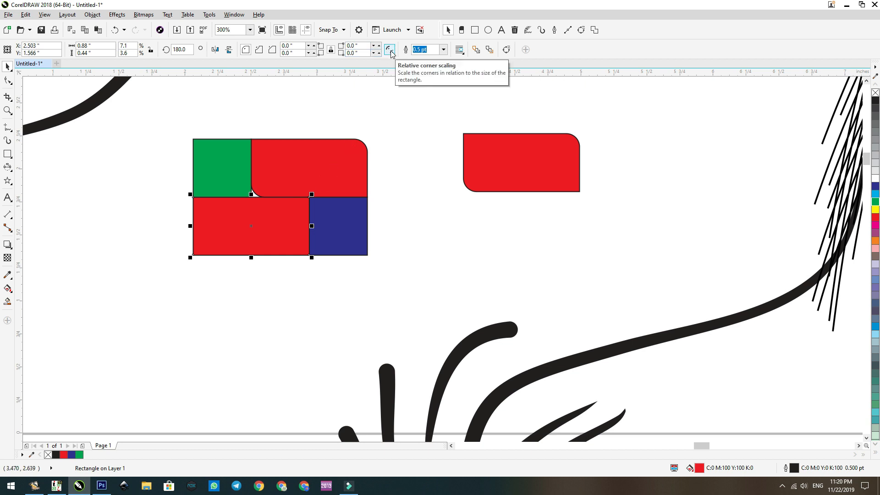
# - Move the lower red rectangle down and left out of the block and round all its corners to about 0.091 inches
pyautogui.moveTo(271, 236); pyautogui.dragTo(232, 266)
pyautogui.click(8, 80)
pyautogui.moveTo(273, 229); pyautogui.dragTo(279, 238)
pyautogui.click(7, 67)
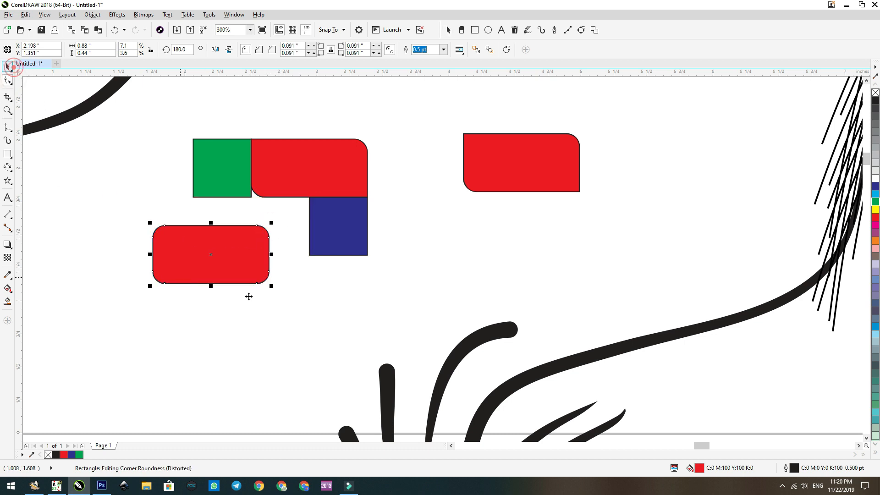
# - Undo a trial enlargement of the rounded rectangle, then turn off relative corner scaling and enlarge it to about 2.634 by 1.317 inches
pyautogui.moveTo(273, 287); pyautogui.dragTo(626, 422)
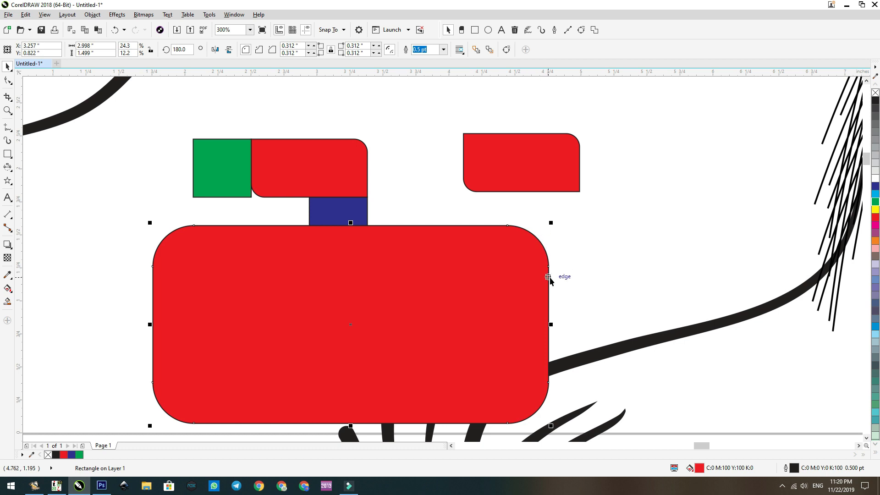
pyautogui.click(115, 29)
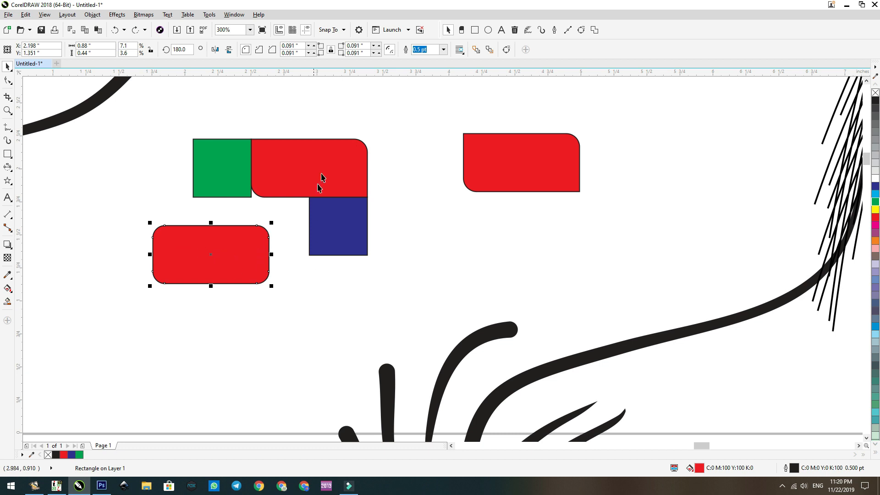
pyautogui.click(389, 50)
pyautogui.moveTo(271, 286); pyautogui.dragTo(509, 403)
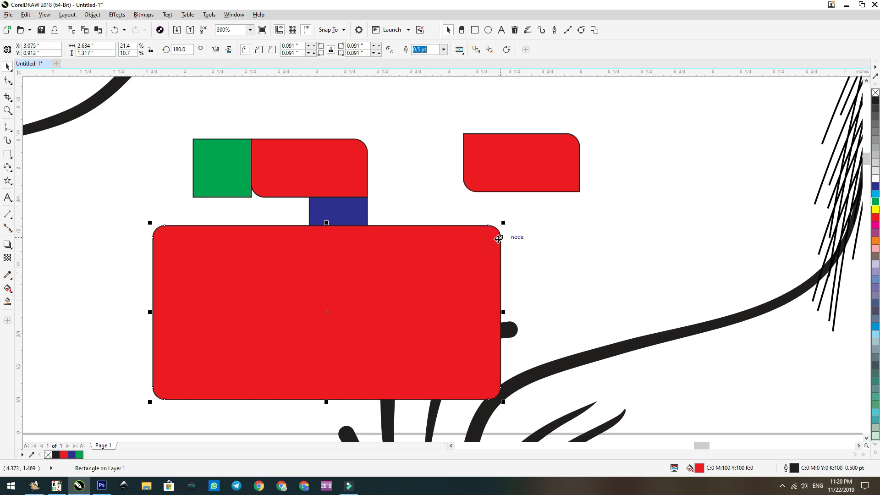
# - Set the large red rectangle's outline width to 4.0 pt
pyautogui.click(443, 50)
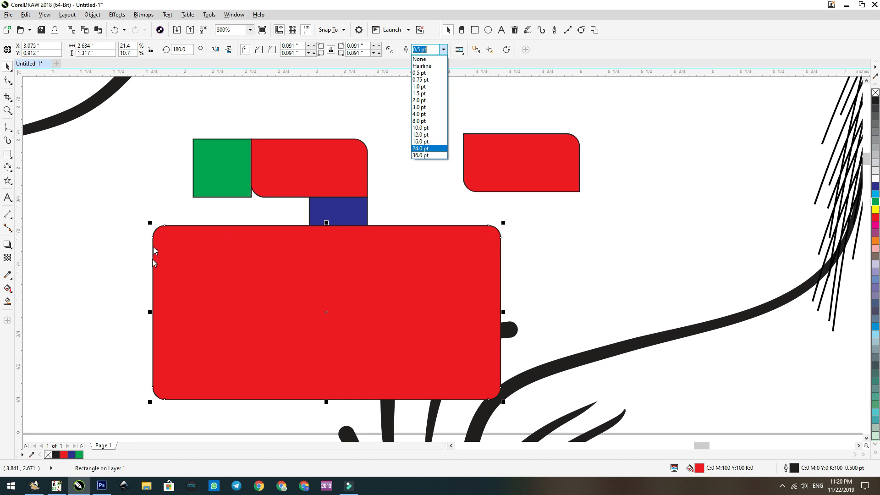
pyautogui.click(420, 113)
pyautogui.click(420, 50)
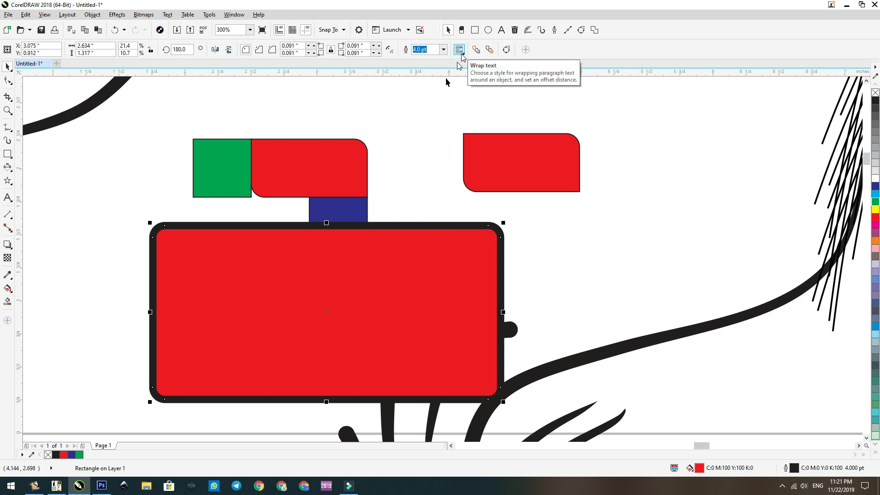
# - Move the large red rectangle to the right of the block and fill it with paragraph text repeating "umn"
pyautogui.moveTo(354, 216); pyautogui.dragTo(406, 275)
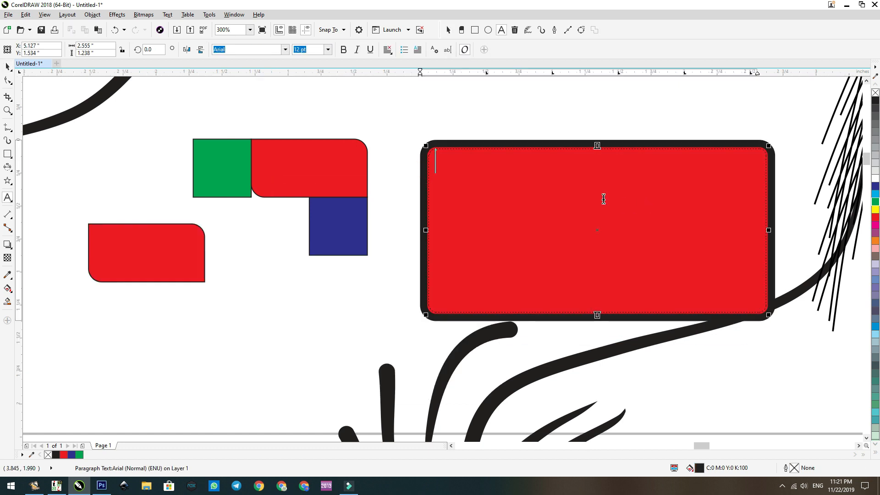
pyautogui.write('umn umn umn umn umn umn')
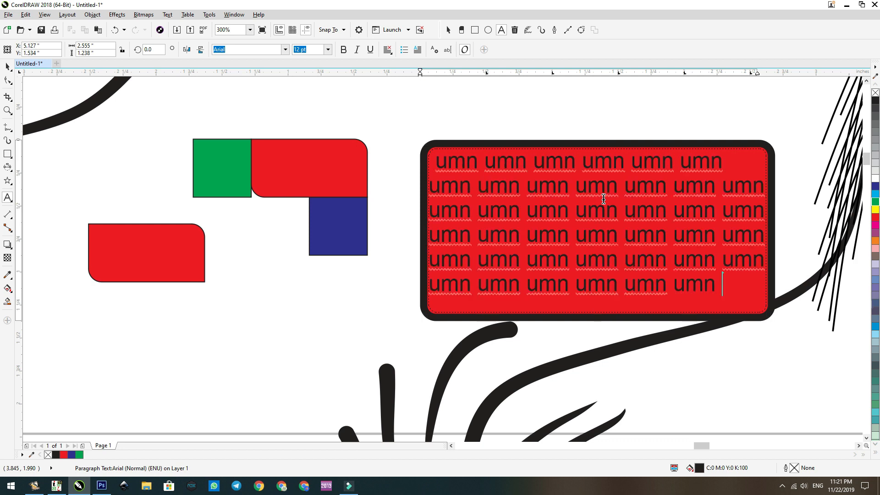
pyautogui.hotkey('ctrl', 'v')
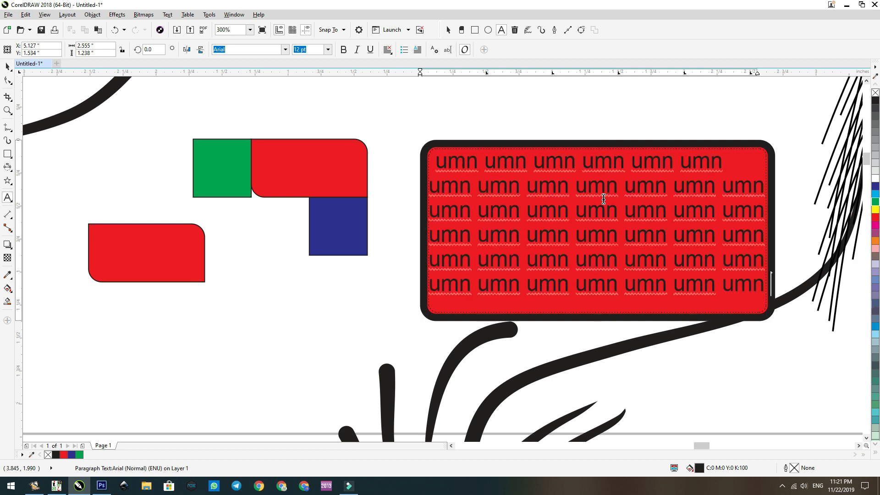
pyautogui.hotkey('ctrl', 'space')
pyautogui.click(318, 299)
# - Move the blue square from the block onto the middle of the paragraph text
pyautogui.click(590, 208)
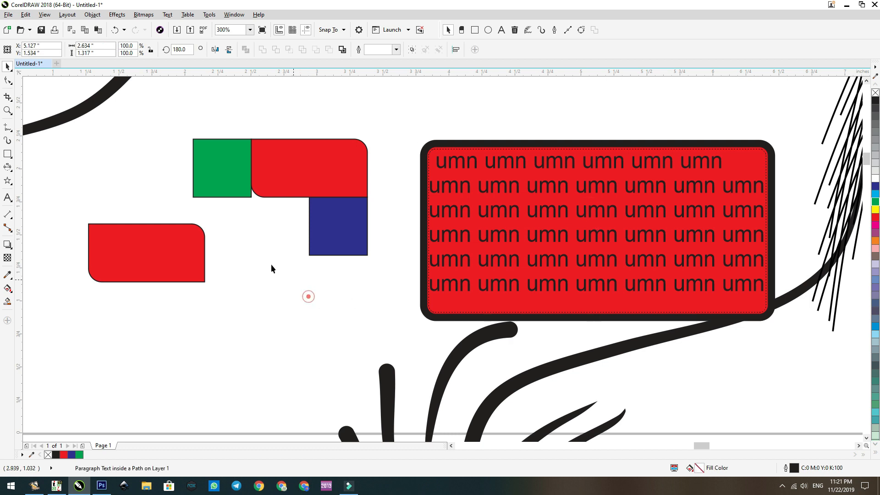
pyautogui.click(197, 254)
pyautogui.moveTo(346, 241); pyautogui.dragTo(576, 237)
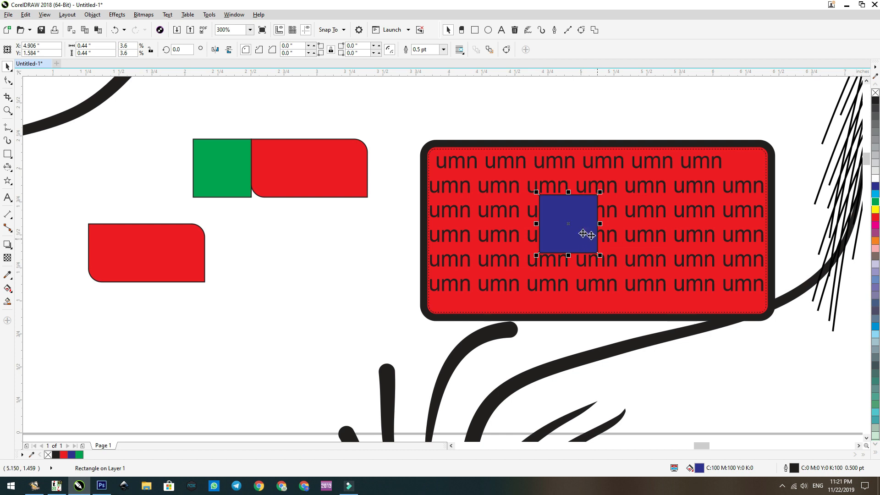
pyautogui.click(545, 186)
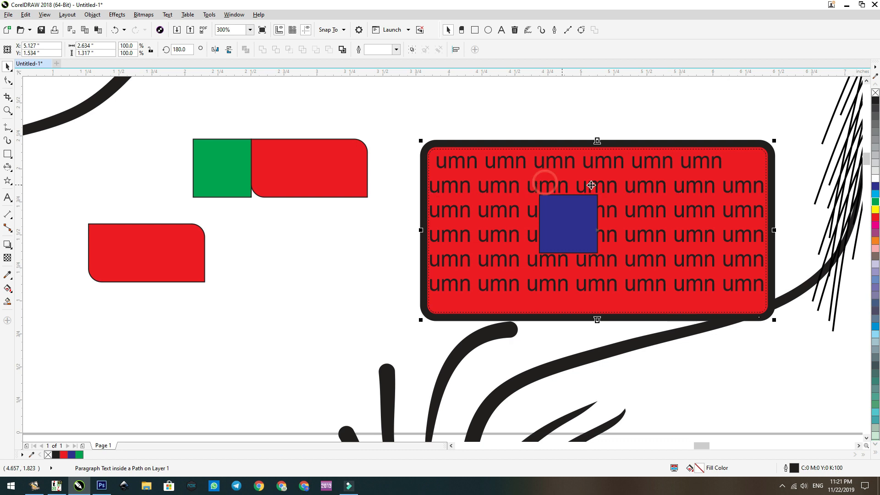
# - Try the contour wraps Text Flows Left and Text Flows Right on the blue square and settle on contour Straddle Text
pyautogui.click(564, 210)
pyautogui.click(459, 50)
pyautogui.click(469, 108)
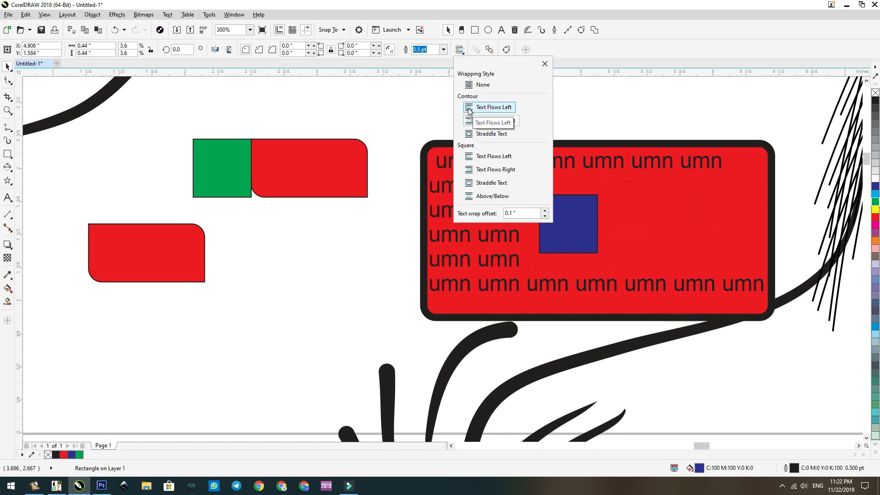
pyautogui.click(472, 121)
pyautogui.click(473, 124)
pyautogui.click(474, 137)
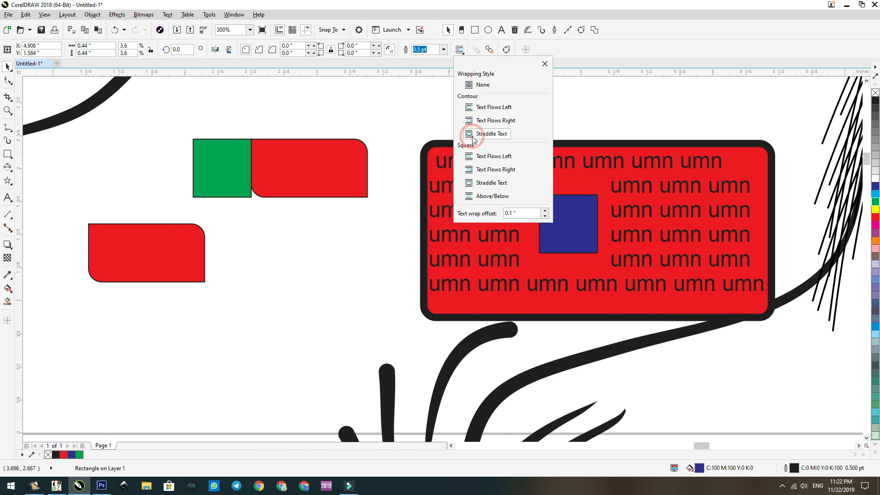
pyautogui.click(472, 136)
pyautogui.click(659, 249)
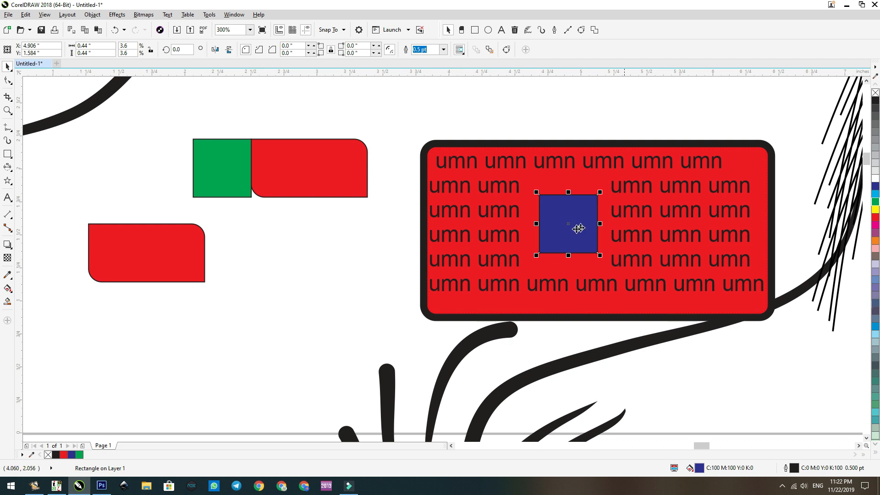
# - Reposition the blue square slightly higher within the wrapped text
pyautogui.moveTo(570, 230); pyautogui.dragTo(606, 254)
pyautogui.click(514, 141)
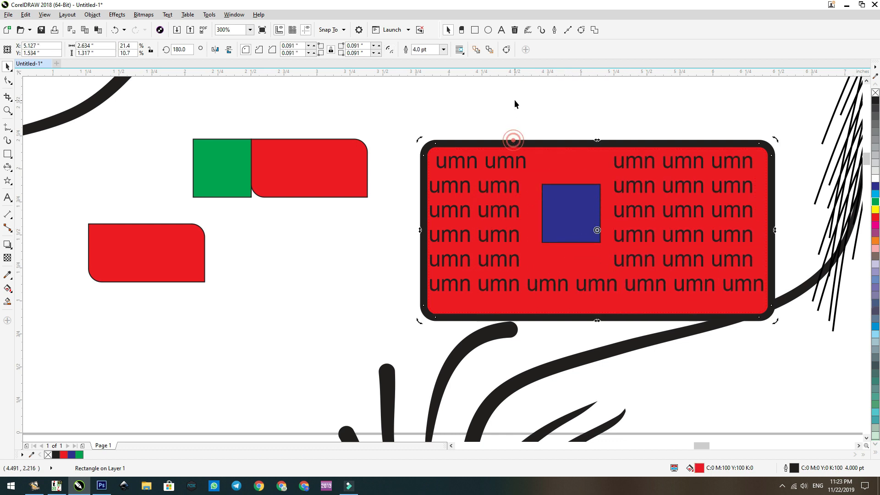
pyautogui.click(497, 110)
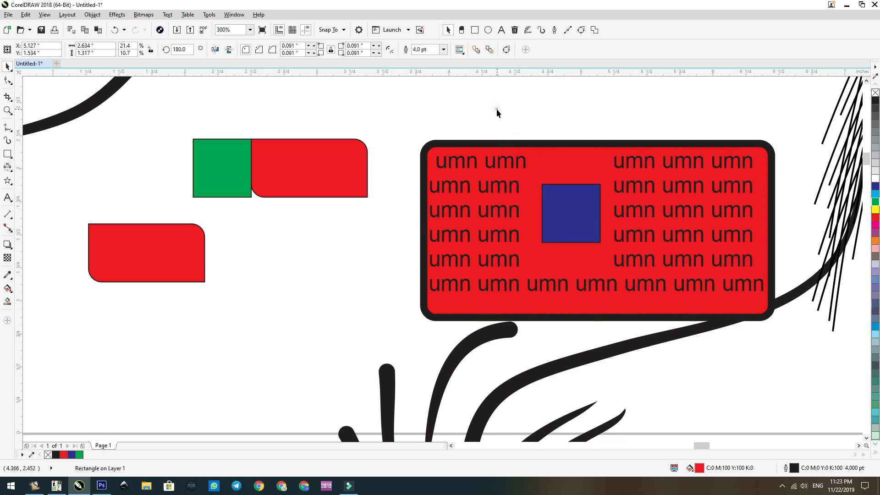
# - Stretch the blue square upward past the red rectangle's edge to about 1.116 inches tall and bring the red rectangle to the front
pyautogui.click(500, 142)
pyautogui.click(568, 226)
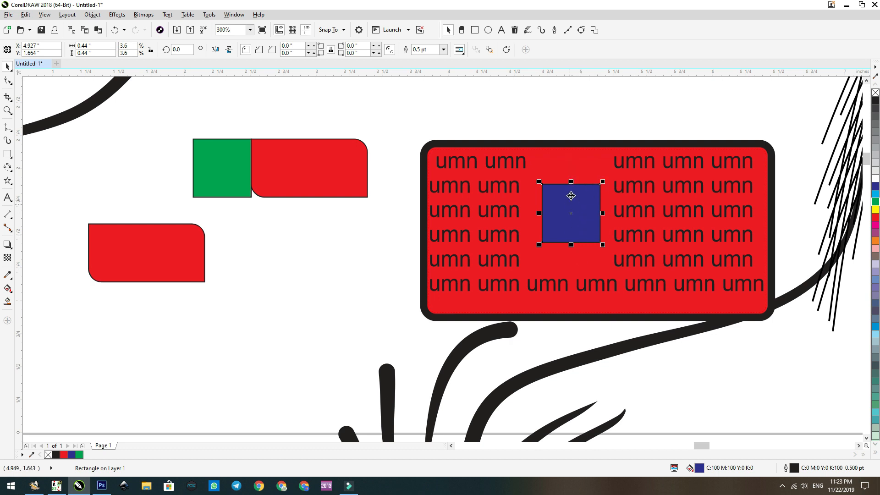
pyautogui.moveTo(571, 183); pyautogui.dragTo(571, 92)
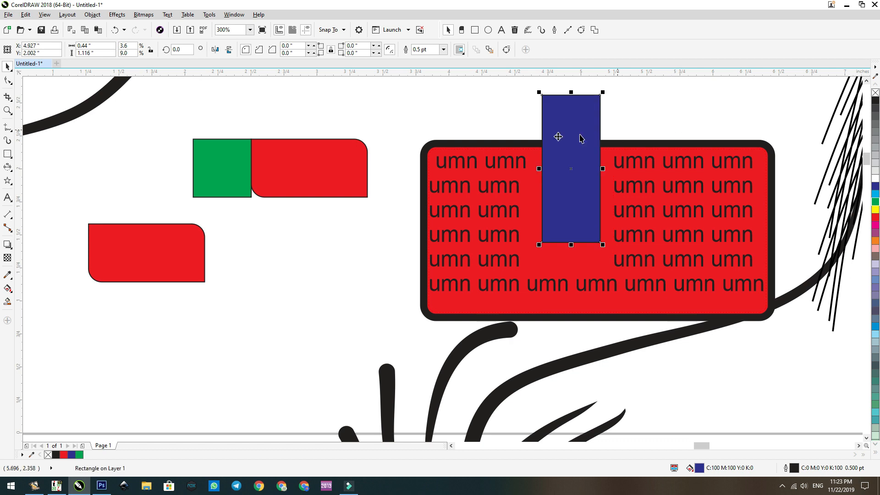
pyautogui.click(628, 145)
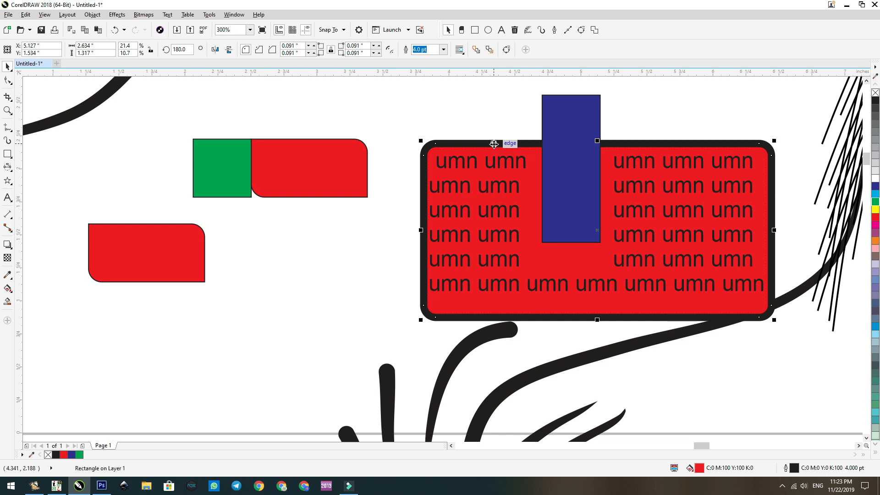
pyautogui.click(476, 49)
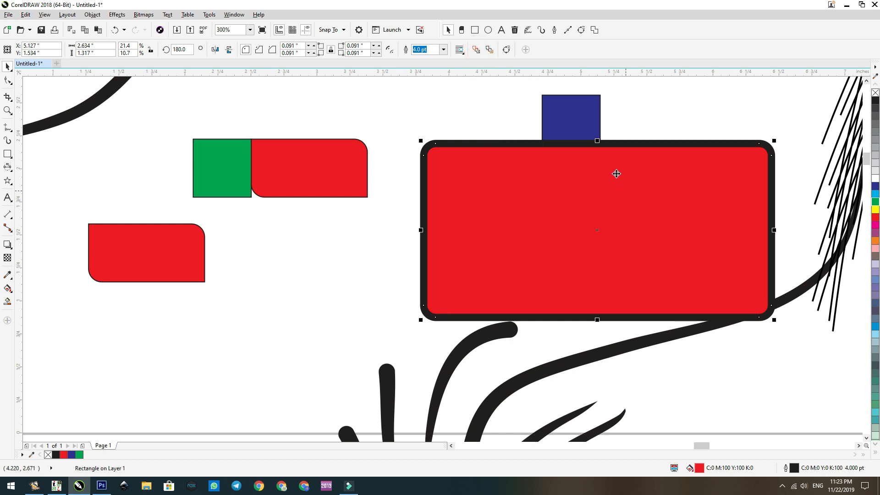
# - Send the large red rectangle to the back, behind the paragraph text and the blue shape
pyautogui.click(571, 124)
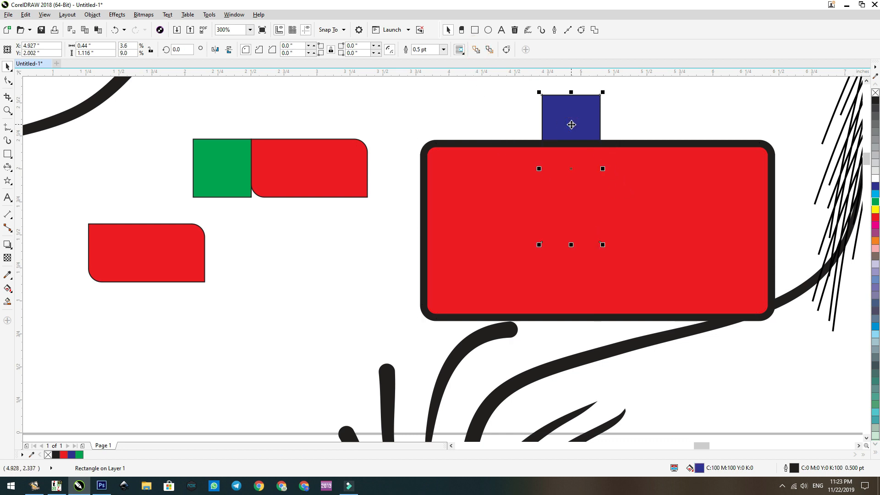
pyautogui.click(539, 148)
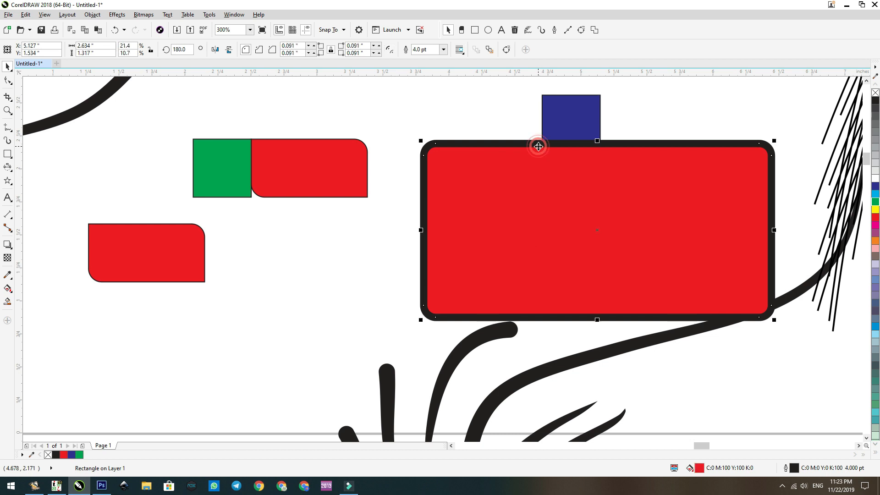
pyautogui.click(489, 51)
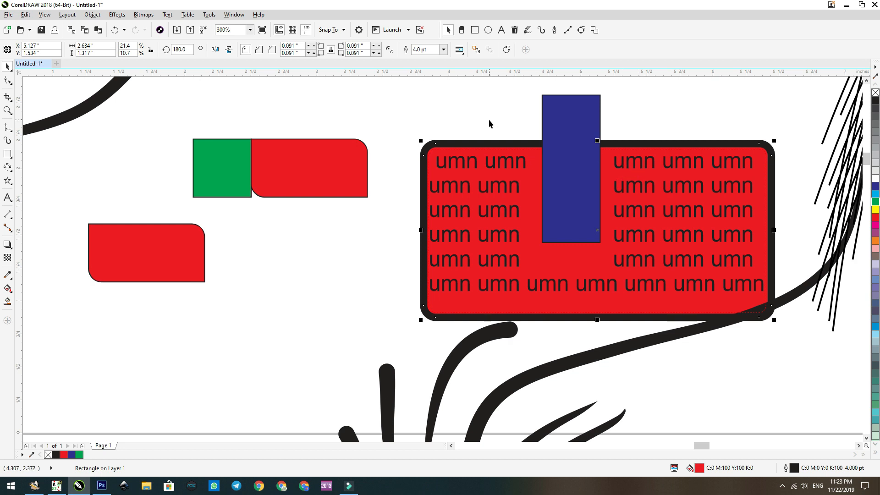
# - Try converting the large red rectangle to curves and pulling its upper-left corner nodes outward into an irregular shape
pyautogui.click(8, 80)
pyautogui.moveTo(424, 157); pyautogui.dragTo(401, 144)
pyautogui.click(506, 50)
pyautogui.moveTo(466, 172); pyautogui.dragTo(459, 115)
pyautogui.click(8, 67)
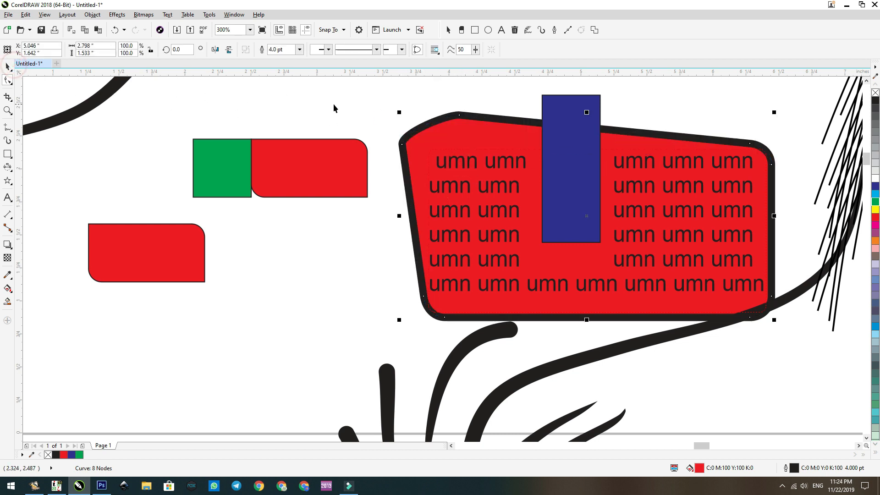
# - Undo the node edits and the curve conversion on the red rectangle and deselect it
pyautogui.hotkey('ctrl', 'z')
pyautogui.hotkey('ctrl', 'z')
pyautogui.hotkey('ctrl', 'z')
pyautogui.click(467, 114)
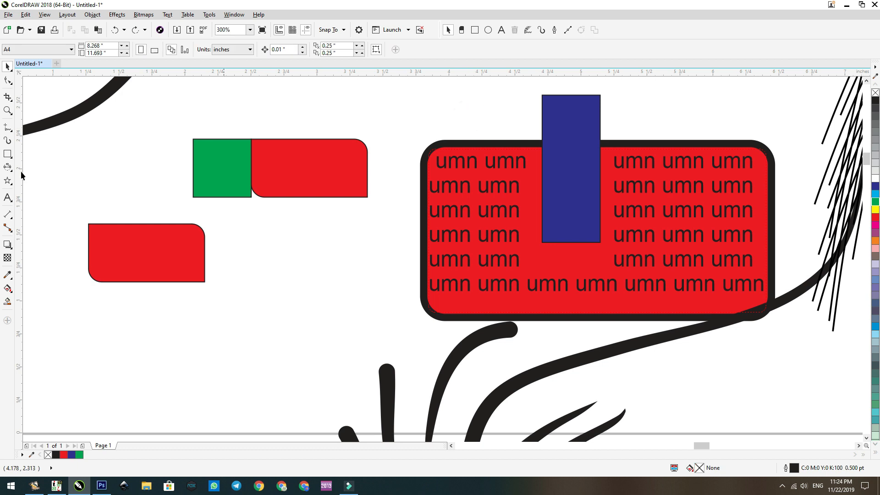
# - Draw a 3-point rectangle tilted about 34 degrees in the empty area beside the page's lower-left corner
pyautogui.click(8, 156)
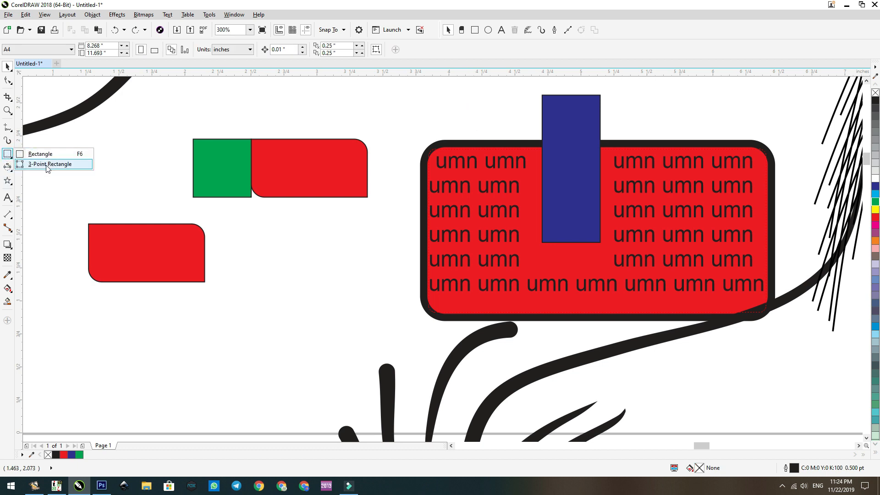
pyautogui.click(47, 164)
pyautogui.scroll(-3, 499, 145)
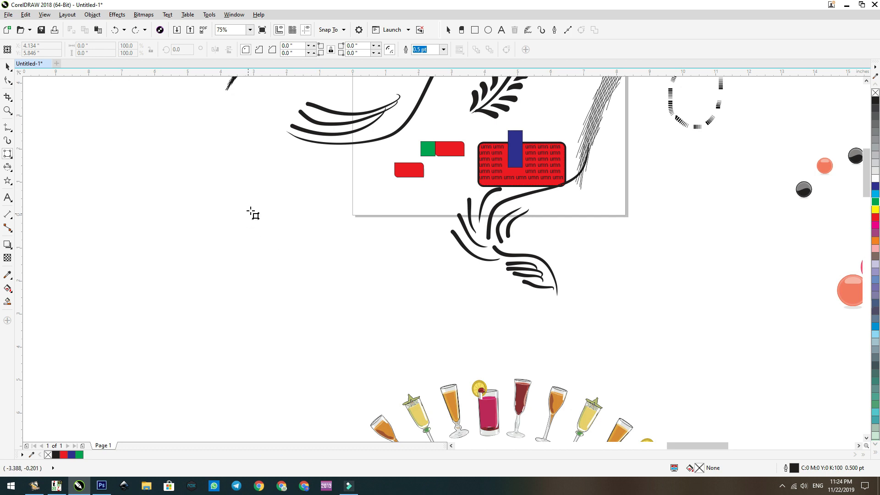
pyautogui.moveTo(247, 214); pyautogui.dragTo(308, 174)
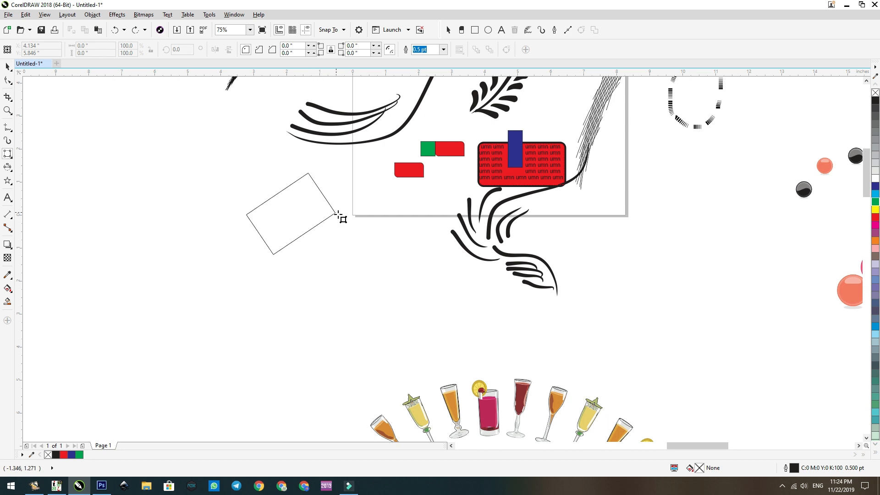
pyautogui.click(356, 239)
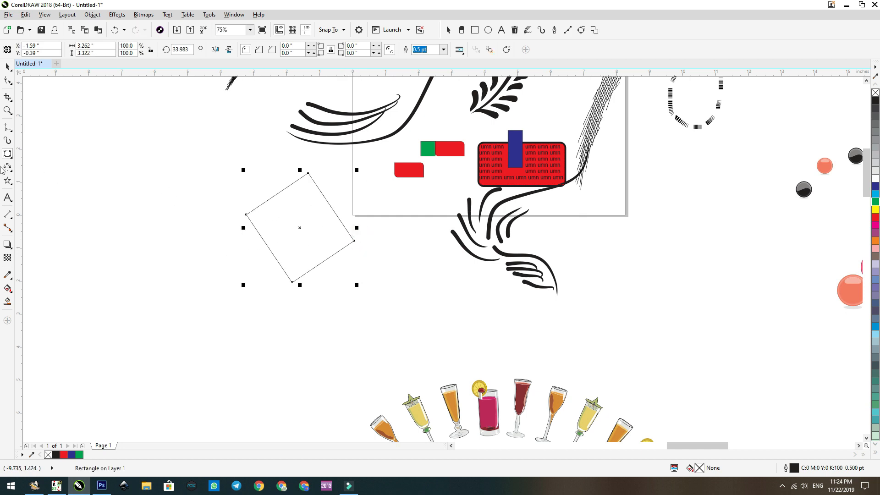
# - Draw three more tilted 3-point rectangles around the first: one beside it, one below, and a small one above at about 14.6 degrees
pyautogui.moveTo(237, 206); pyautogui.dragTo(220, 285)
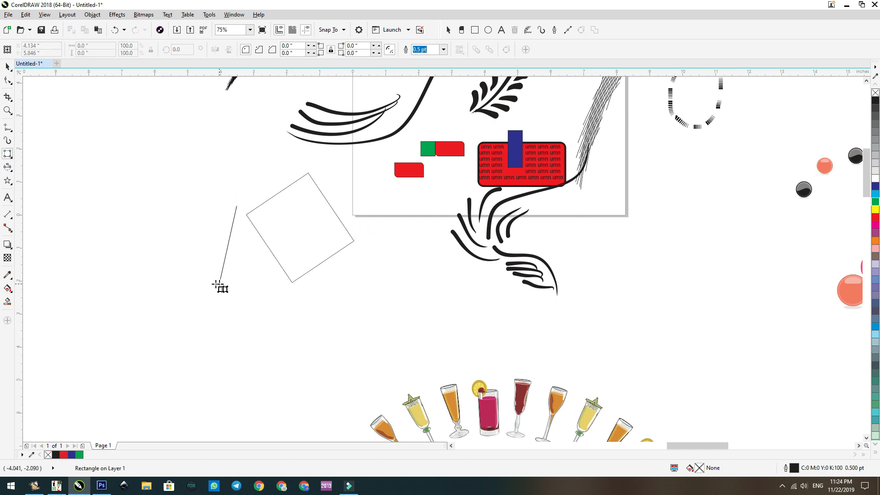
pyautogui.click(141, 267)
pyautogui.moveTo(246, 317); pyautogui.dragTo(341, 272)
pyautogui.click(342, 335)
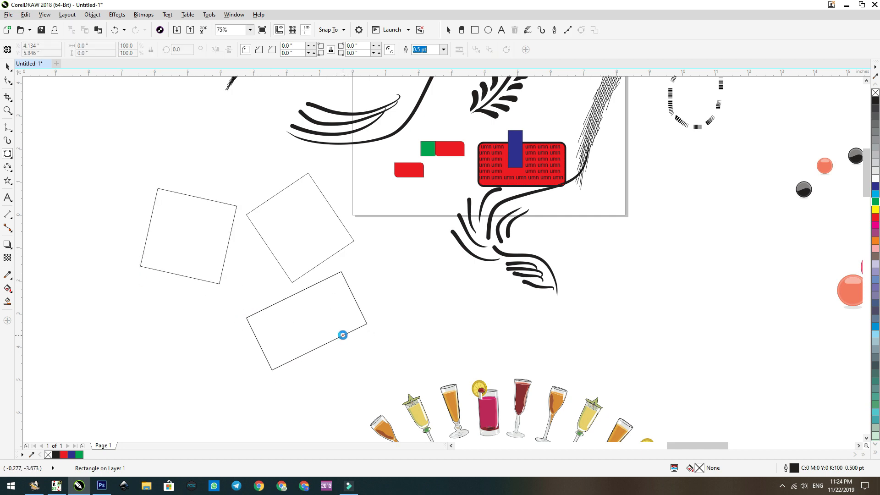
pyautogui.moveTo(211, 160); pyautogui.dragTo(261, 145)
pyautogui.click(257, 121)
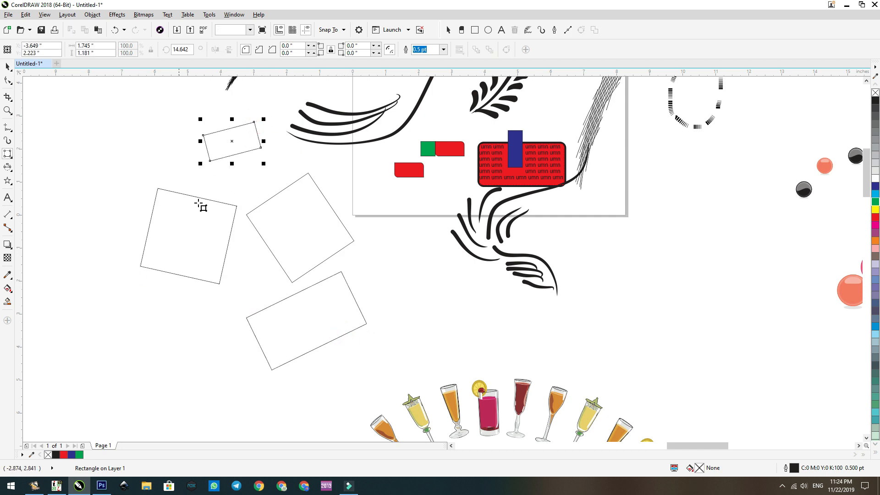
# - Draw two overlapping circles, about 1.7 and 4.1 inches across, outside the page's lower-right corner
pyautogui.click(9, 174)
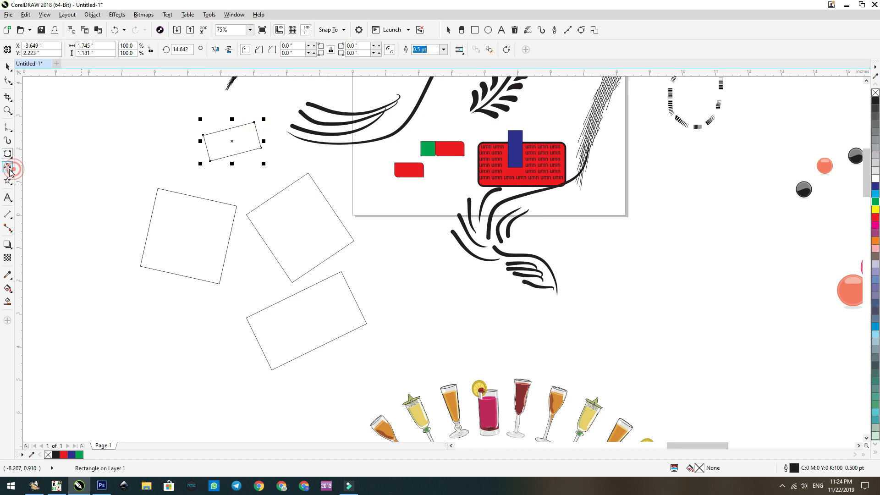
pyautogui.click(6, 169)
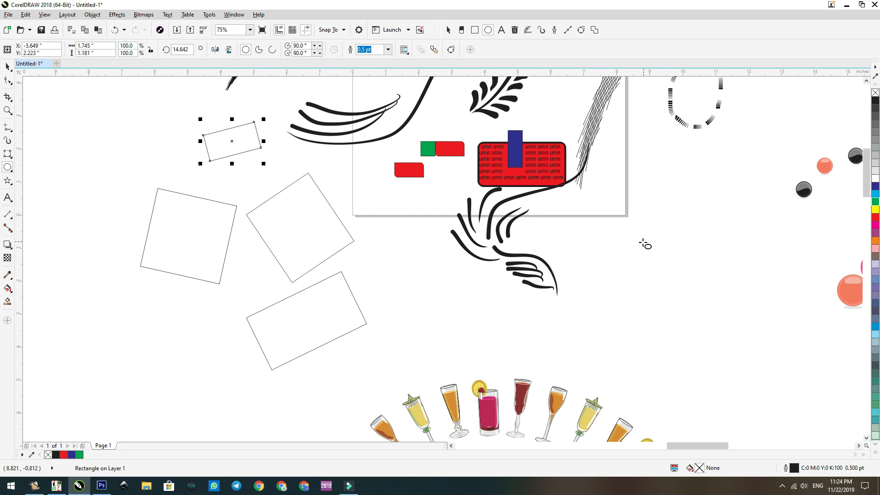
pyautogui.moveTo(649, 234); pyautogui.dragTo(711, 297)
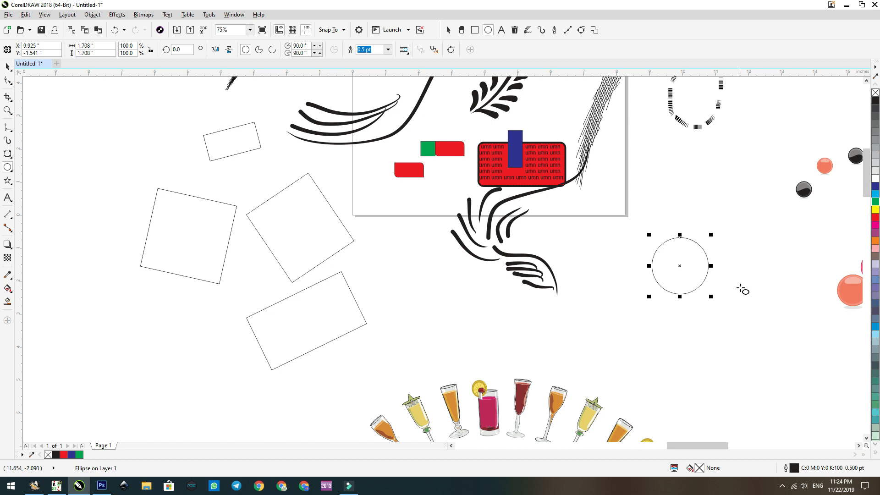
pyautogui.moveTo(739, 288); pyautogui.dragTo(808, 337)
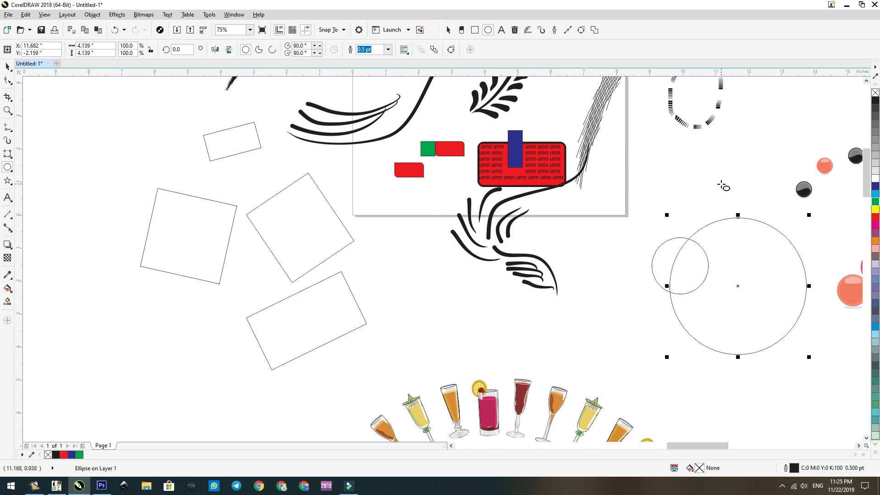
# - Draw a large ellipse about 7.8 by 5.6 inches, overlapping the two circles and the brush strokes
pyautogui.moveTo(597, 274); pyautogui.dragTo(729, 178)
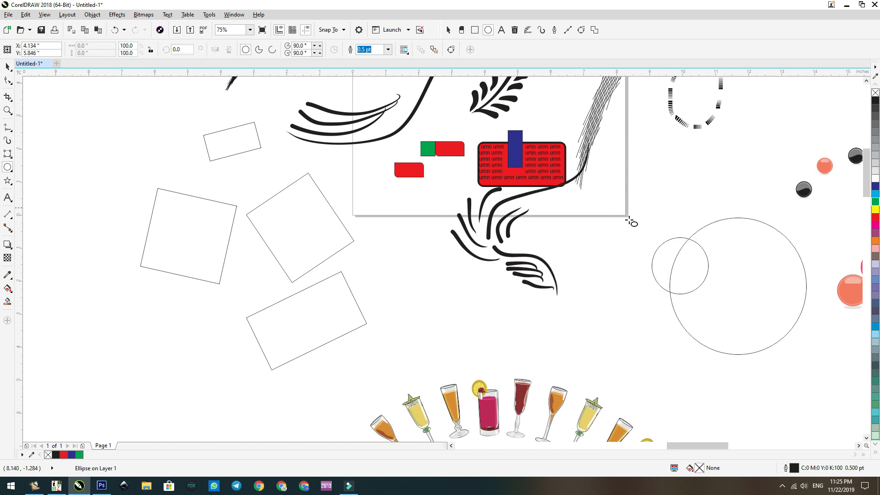
pyautogui.click(11, 169)
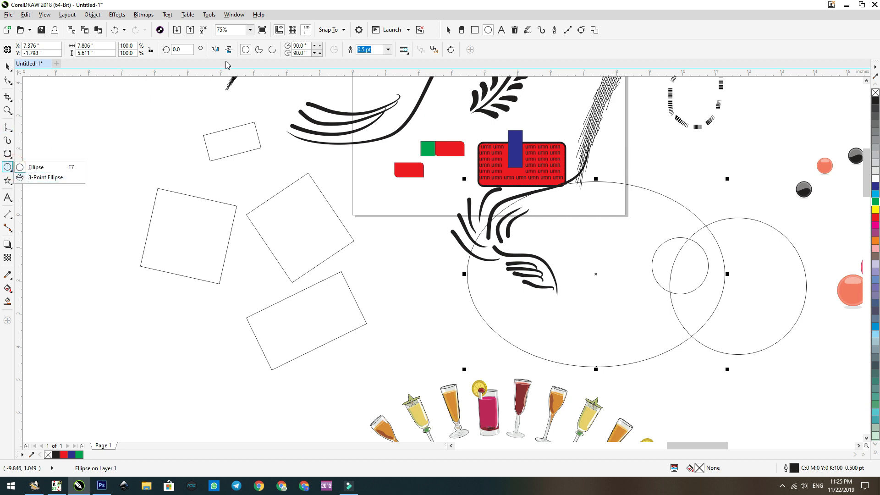
pyautogui.click(8, 67)
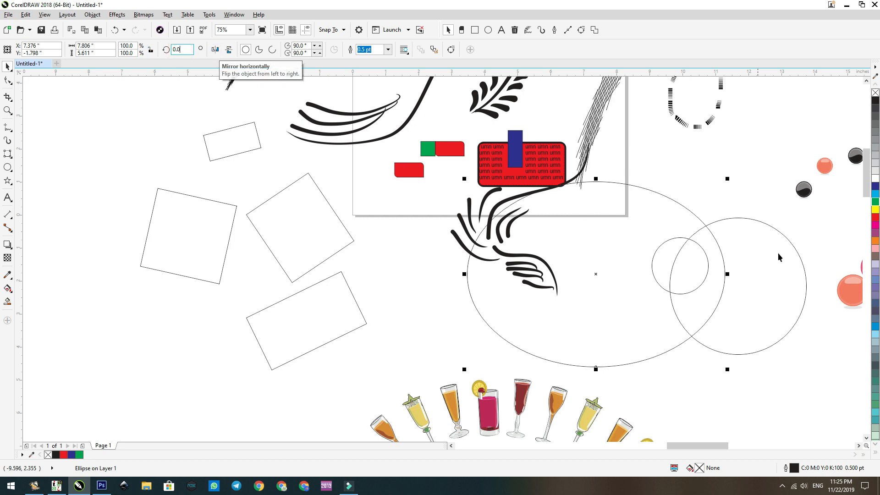
# - Change the large ellipse to a pie and settle on an open arc
pyautogui.click(441, 152)
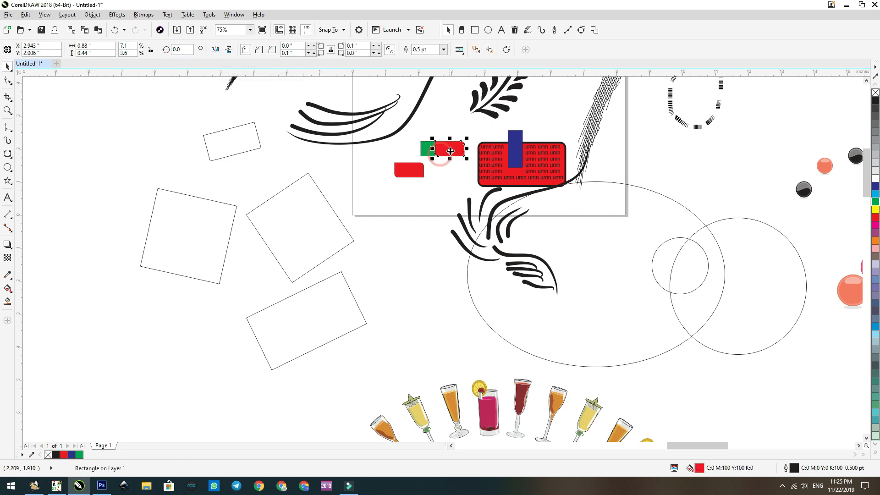
pyautogui.click(642, 292)
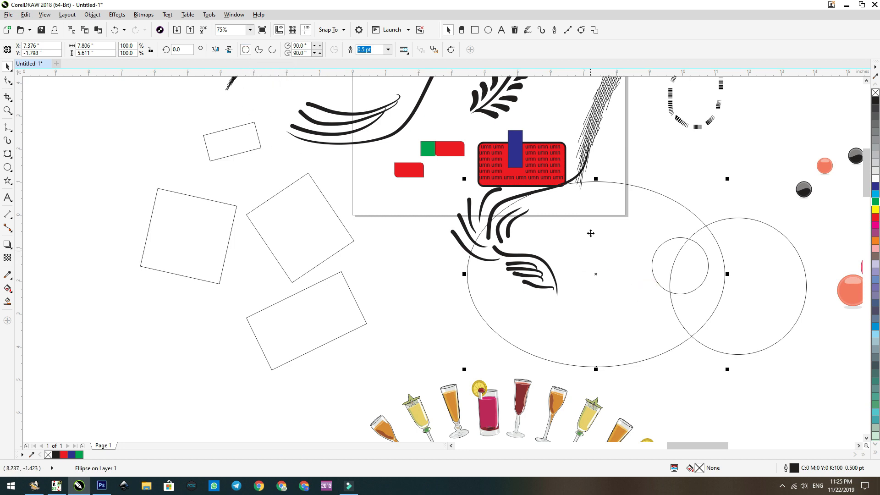
pyautogui.click(259, 49)
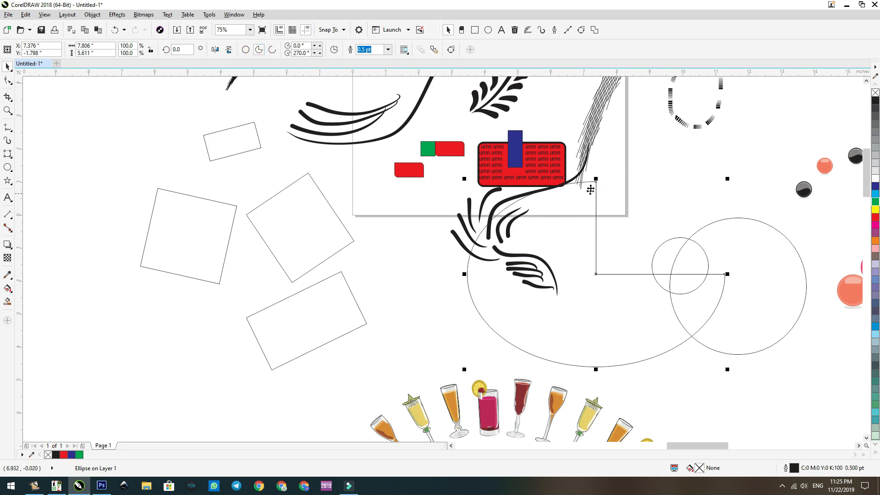
pyautogui.click(273, 49)
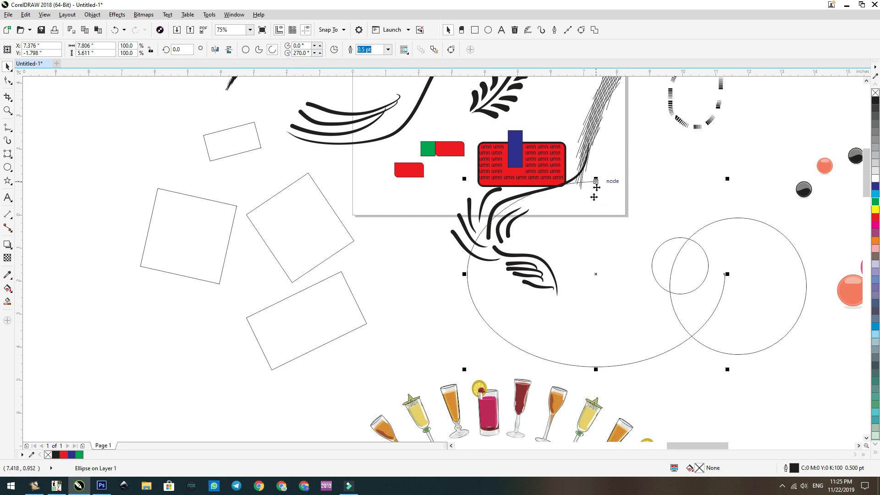
# - Set the arc's starting angle to 25° and its ending angle to 150°
pyautogui.click(305, 46)
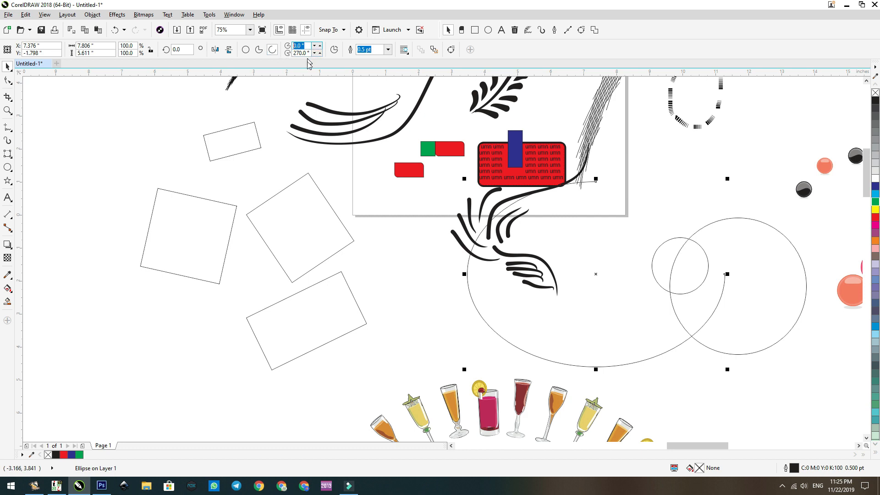
pyautogui.click(557, 284)
pyautogui.click(588, 185)
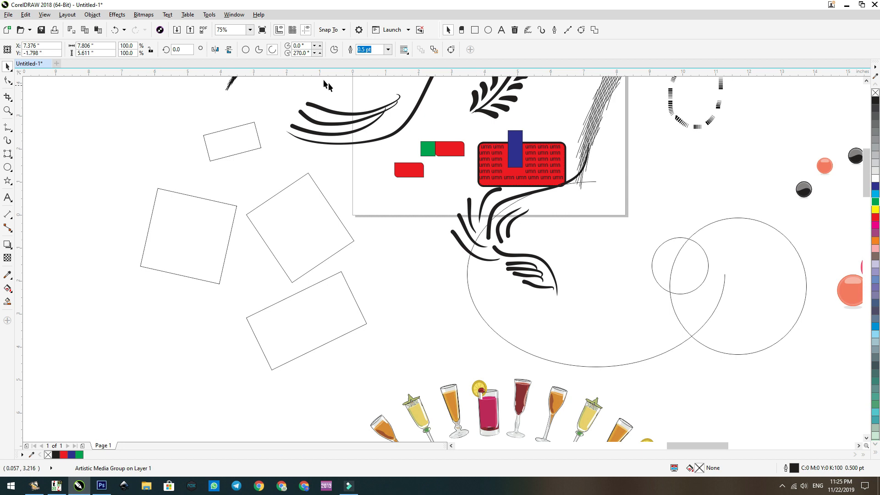
pyautogui.click(298, 53)
pyautogui.write('180')
pyautogui.press('Return')
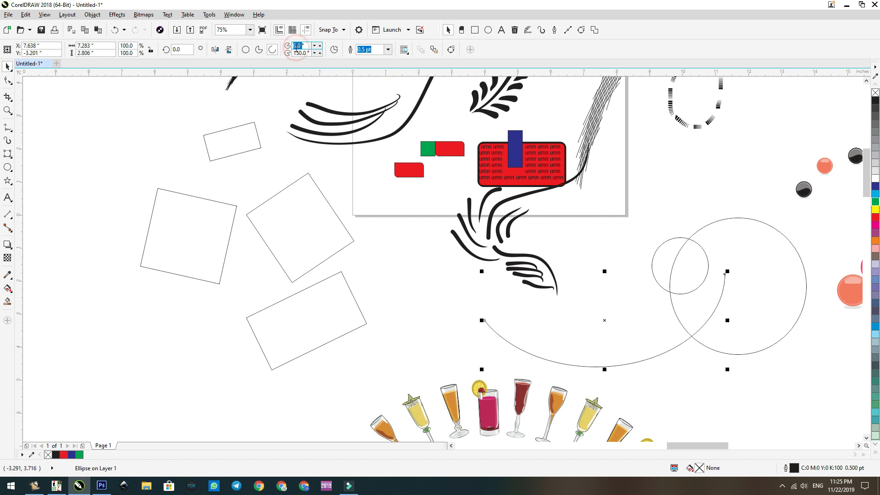
pyautogui.press('Return')
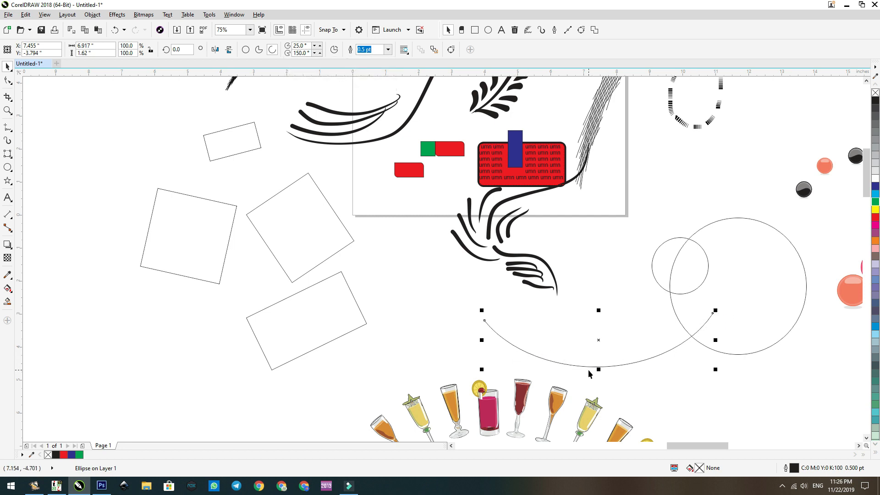
# - Reshape the arc by moving its end node around the ellipse, trying the pie form and leaving an open arc of about 262 degrees
pyautogui.click(8, 81)
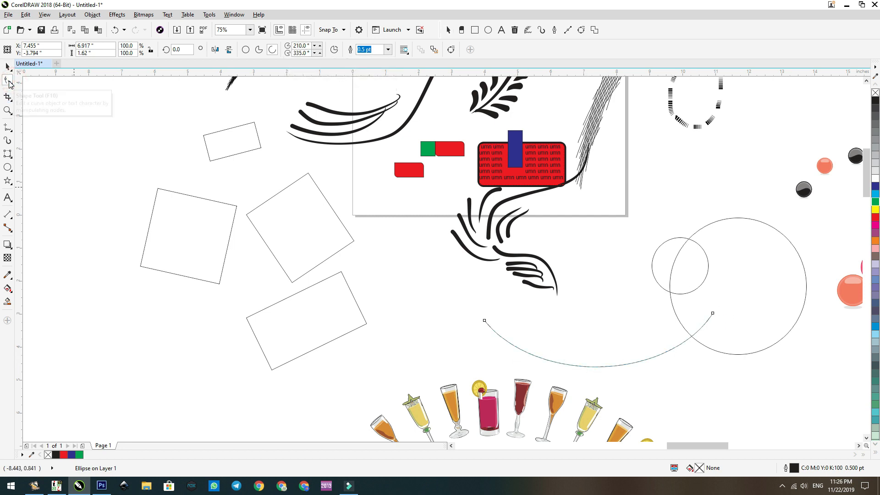
pyautogui.click(485, 320)
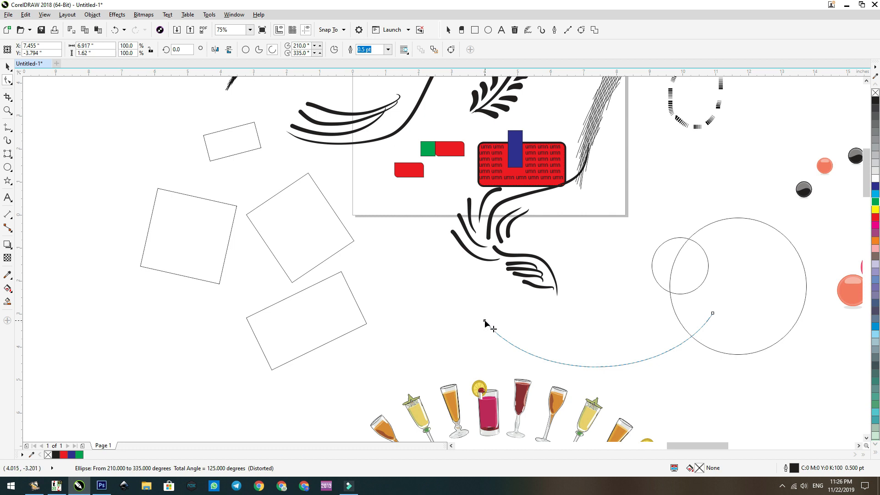
pyautogui.moveTo(485, 320); pyautogui.dragTo(532, 200)
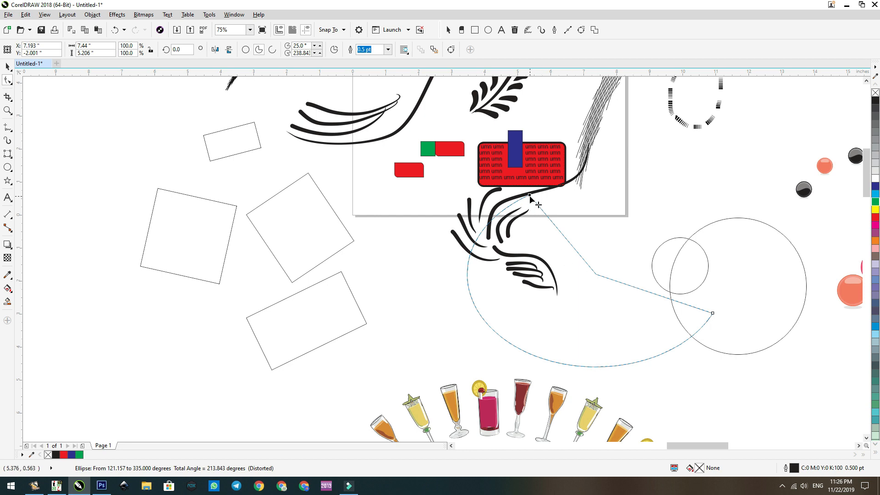
pyautogui.moveTo(530, 197); pyautogui.dragTo(673, 200)
pyautogui.moveTo(525, 196); pyautogui.dragTo(647, 150)
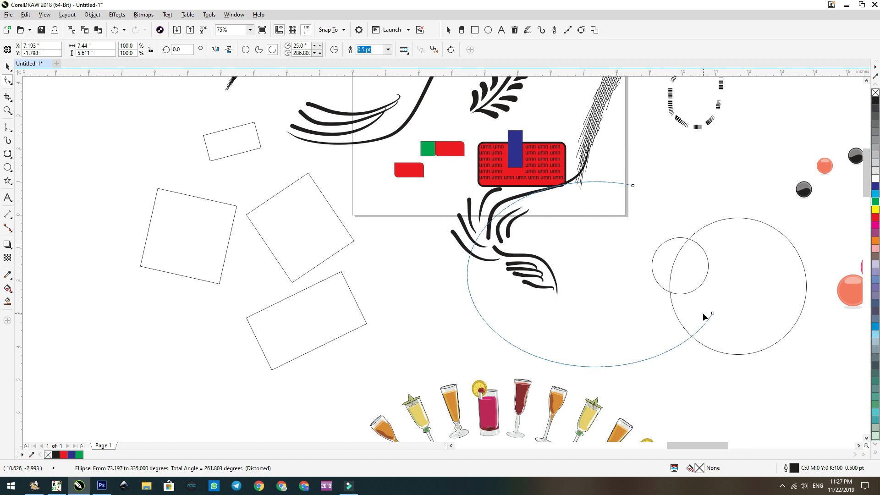
# - Reverse the arc's direction to keep the complementary section, and look at the outline width choices
pyautogui.click(333, 50)
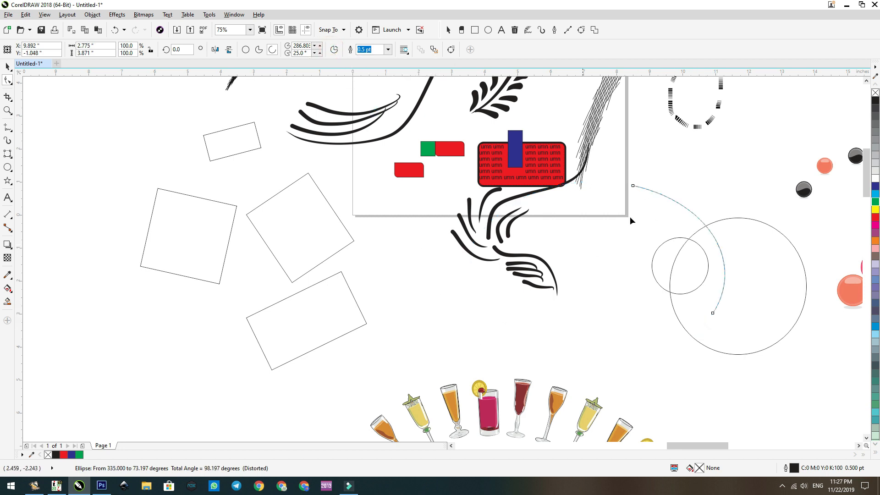
pyautogui.click(388, 50)
pyautogui.click(388, 49)
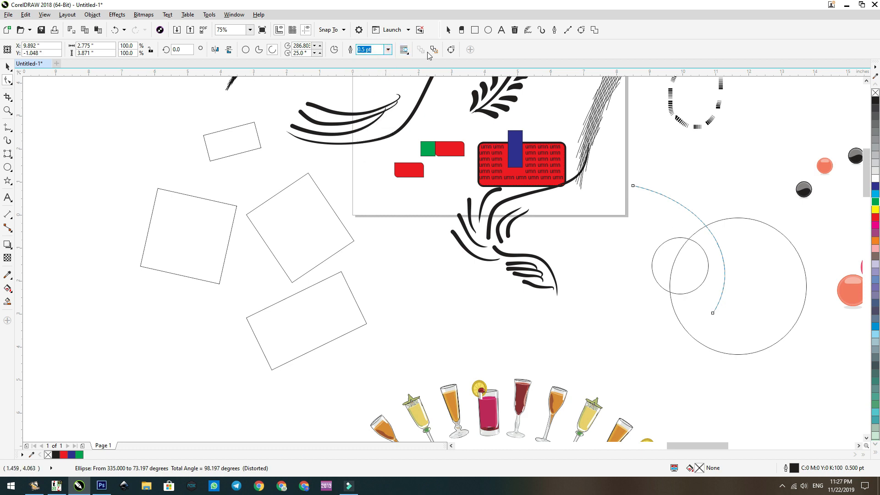